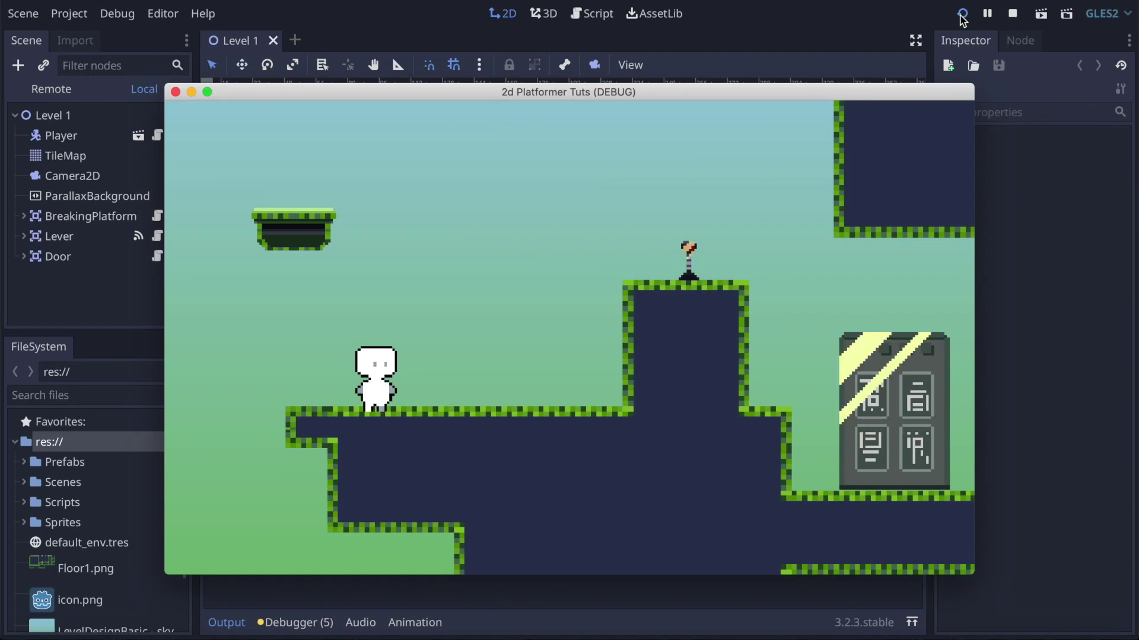
- Jump onto the floating platform, reach the lever, walk to the door, then close the debug game
key(space)
key(Left)
key(Right)
key(space)
key(Right)
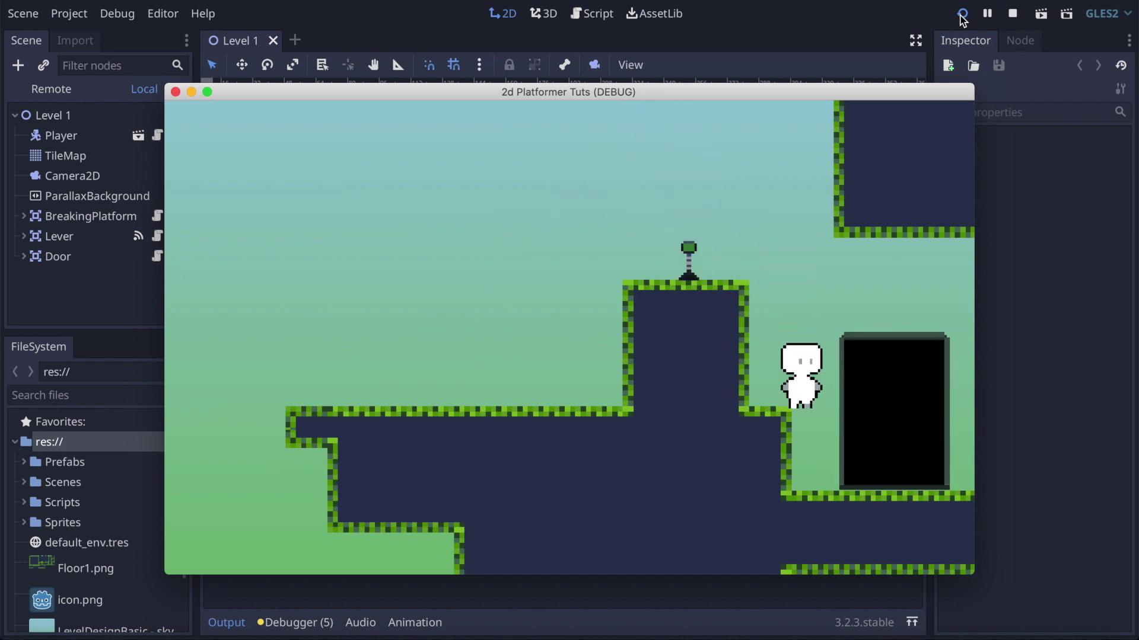
key(Right)
key(Right)
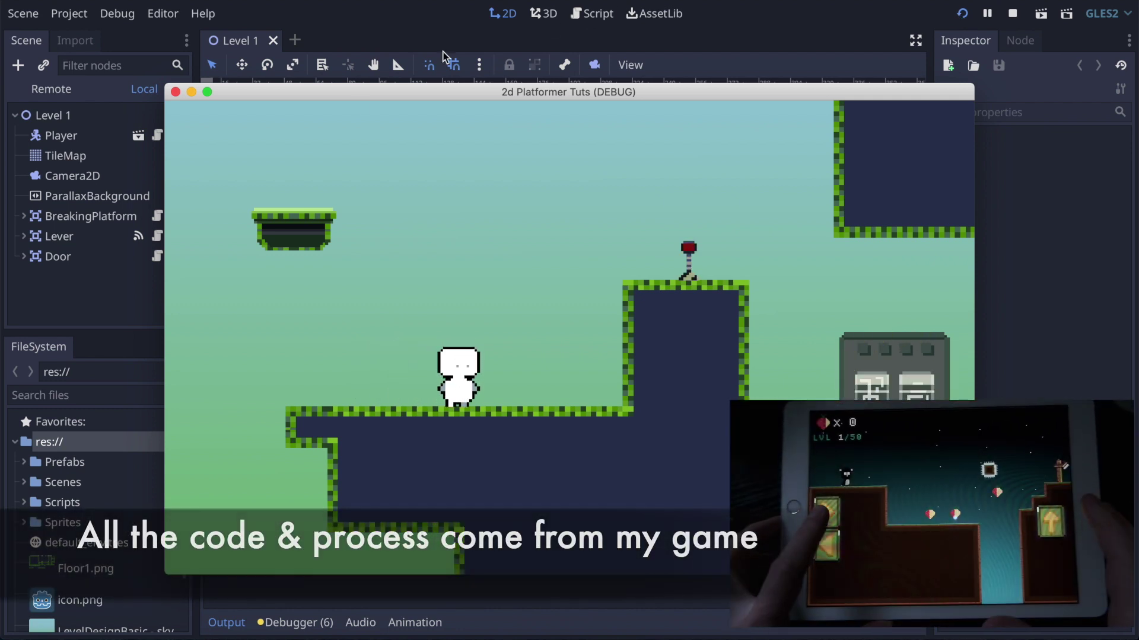
click(175, 91)
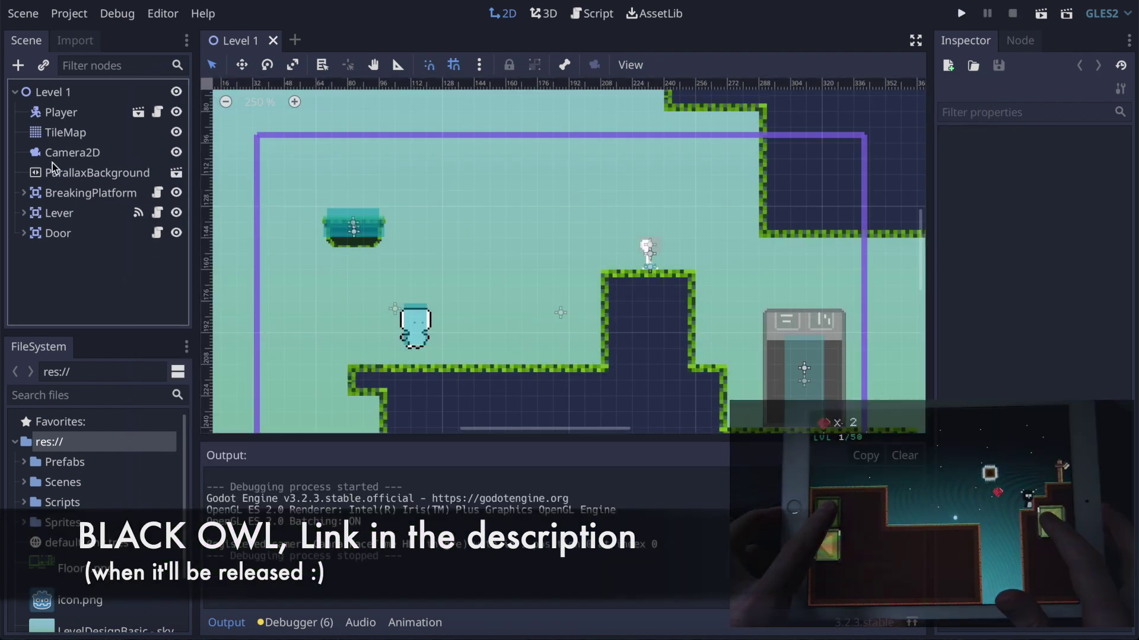
- Add an Area2D node as a child of Level 1
click(42, 92)
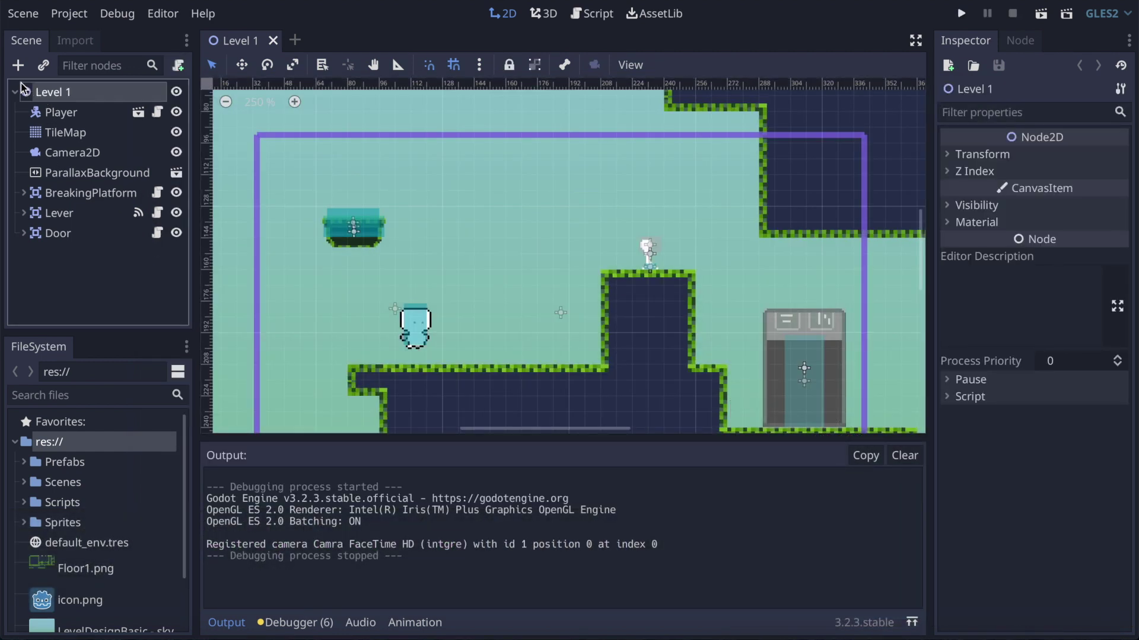
click(18, 64)
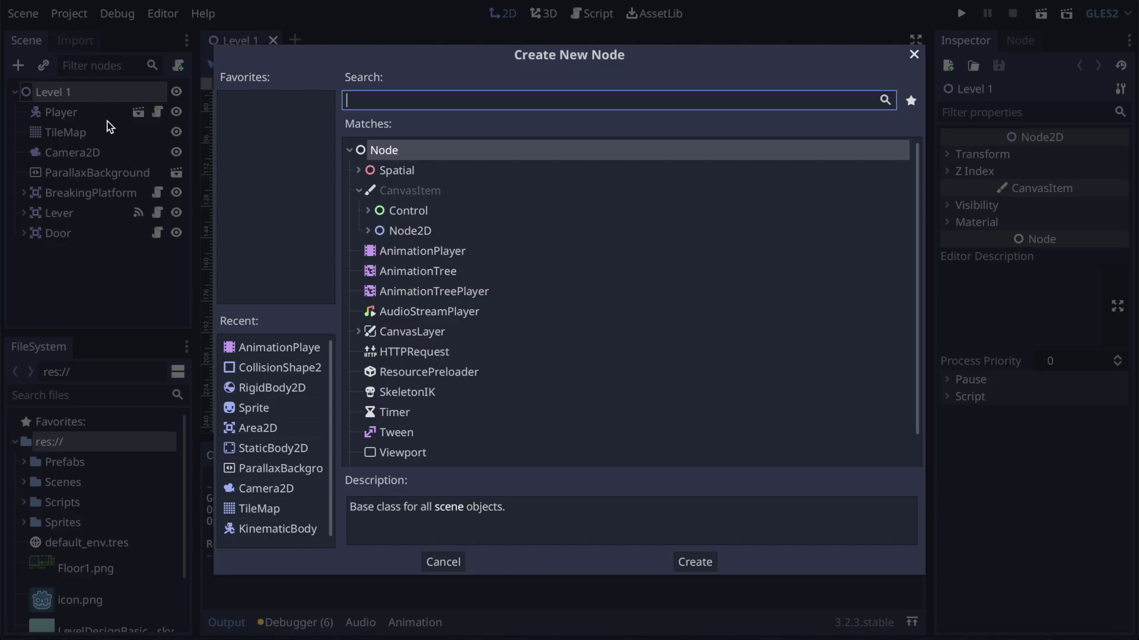
text(area)
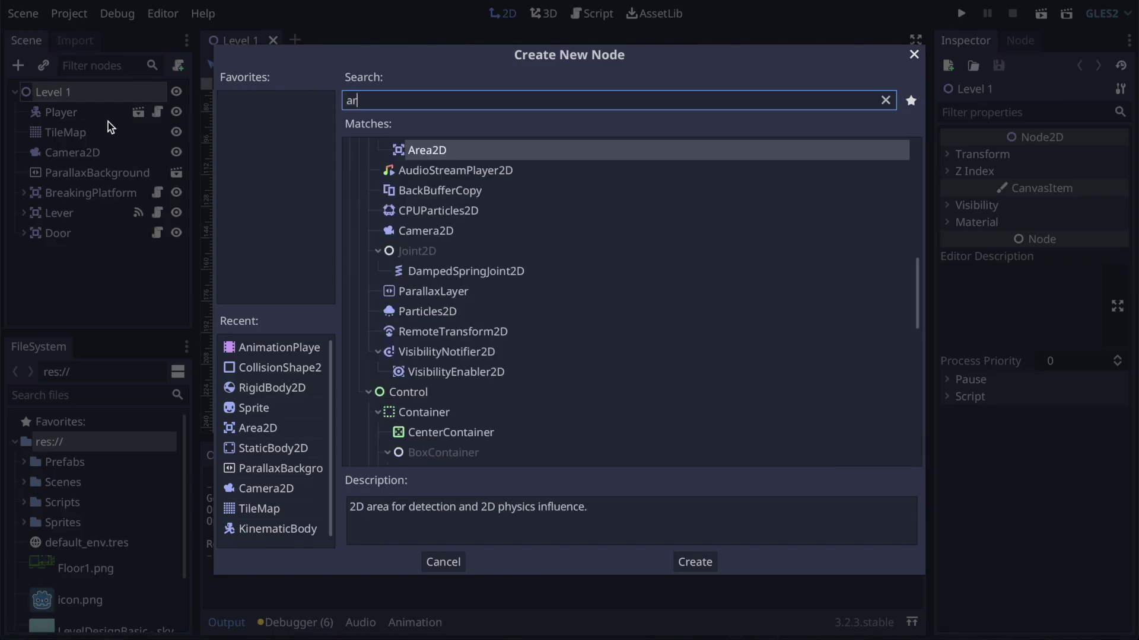
click(454, 374)
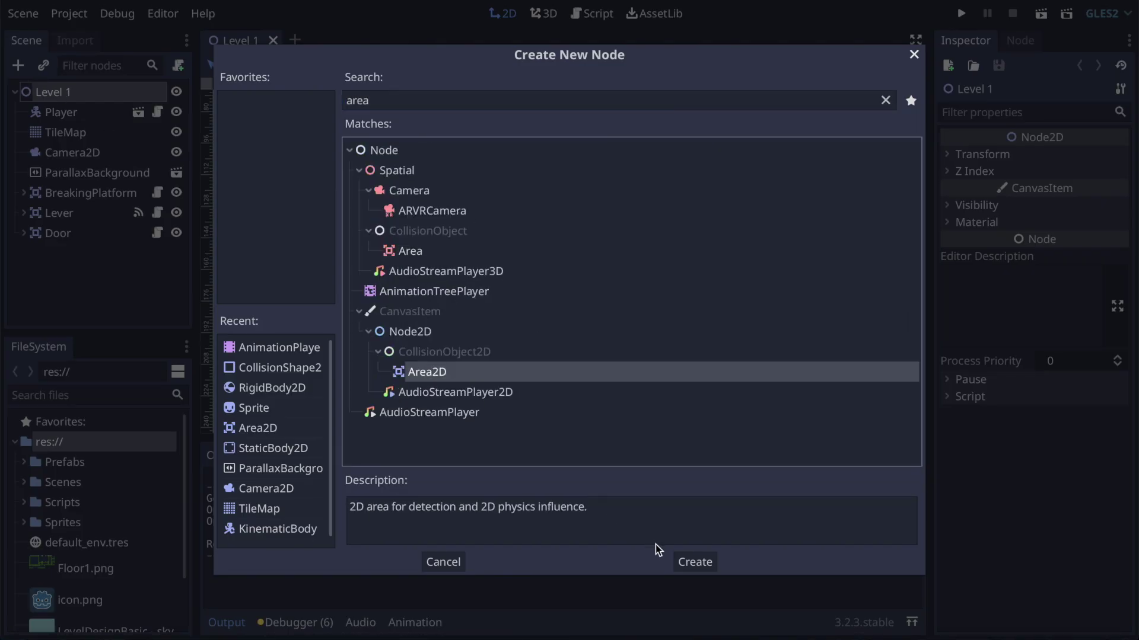
click(695, 561)
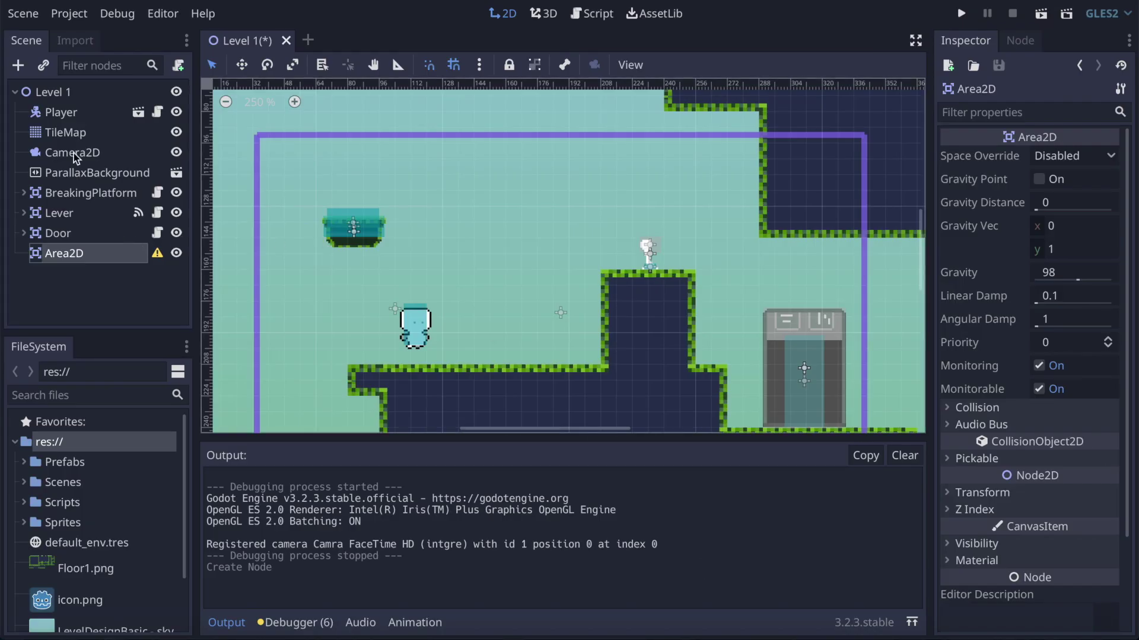
- Add a CollisionShape2D under Area2D and give it a new CircleShape2D
click(18, 65)
text(col)
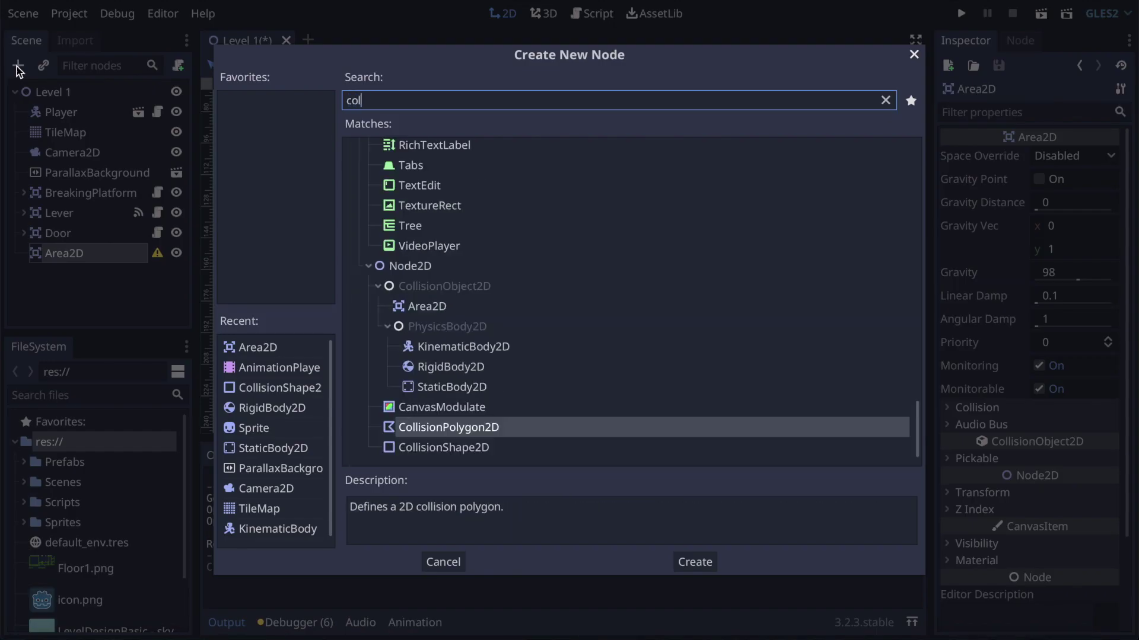
text(l)
click(492, 306)
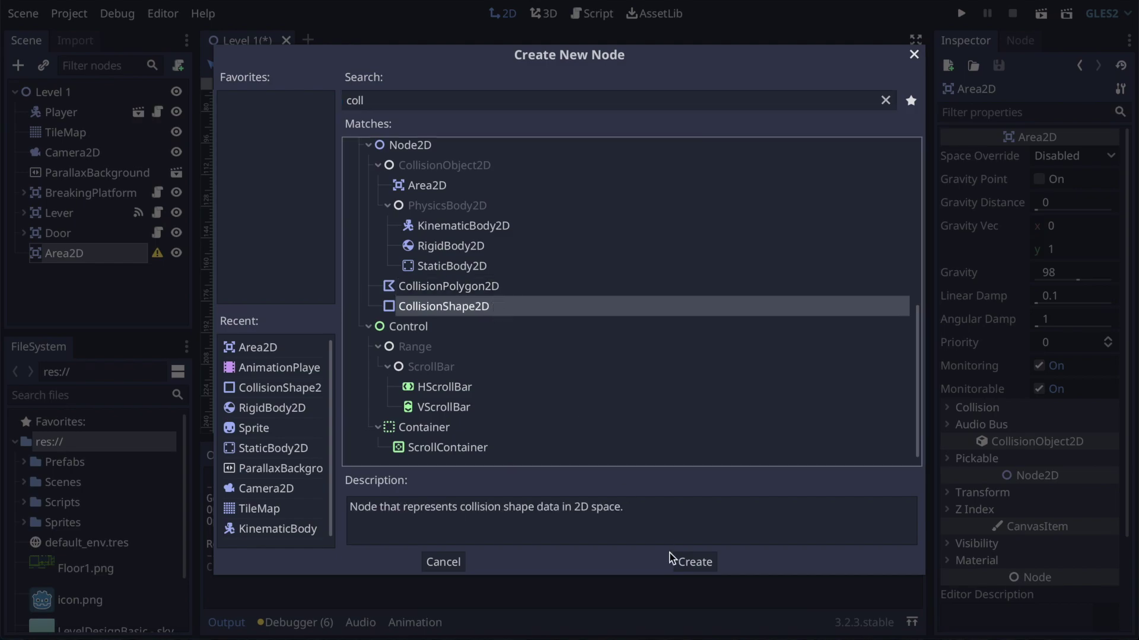
click(695, 562)
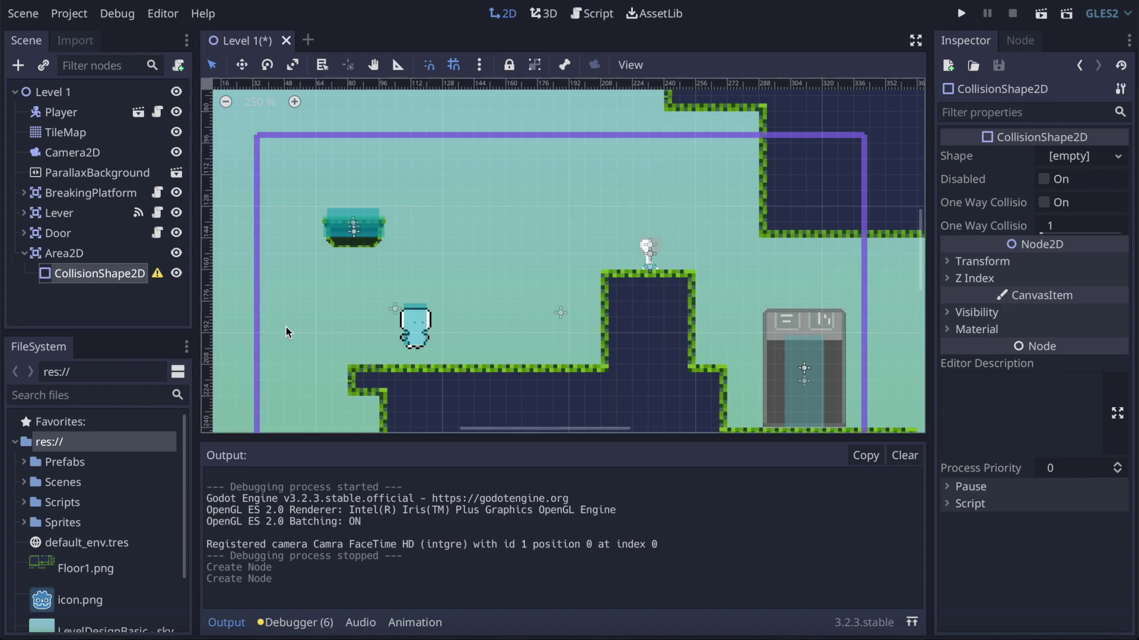
click(1075, 158)
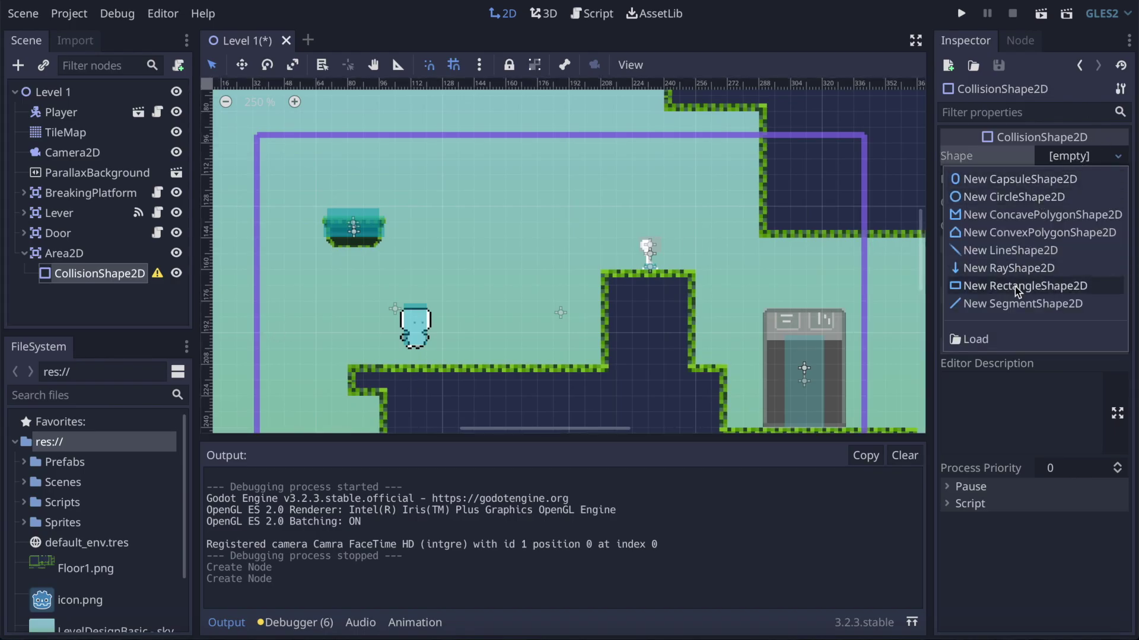
click(1042, 199)
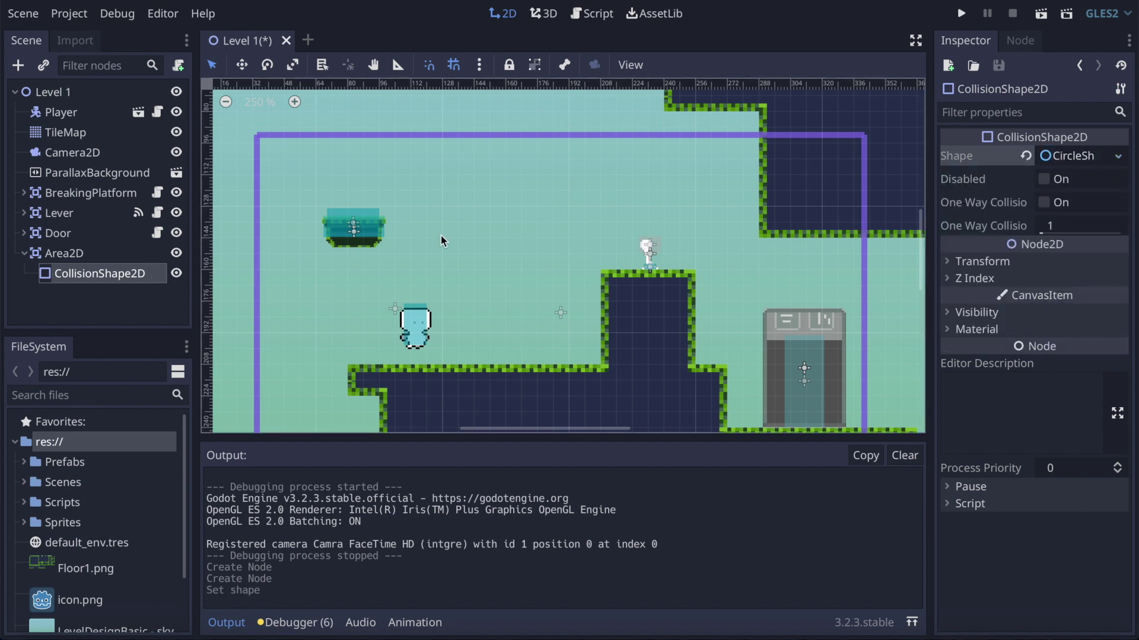
- Add a Sprite node as another child of Area2D
click(75, 253)
click(20, 64)
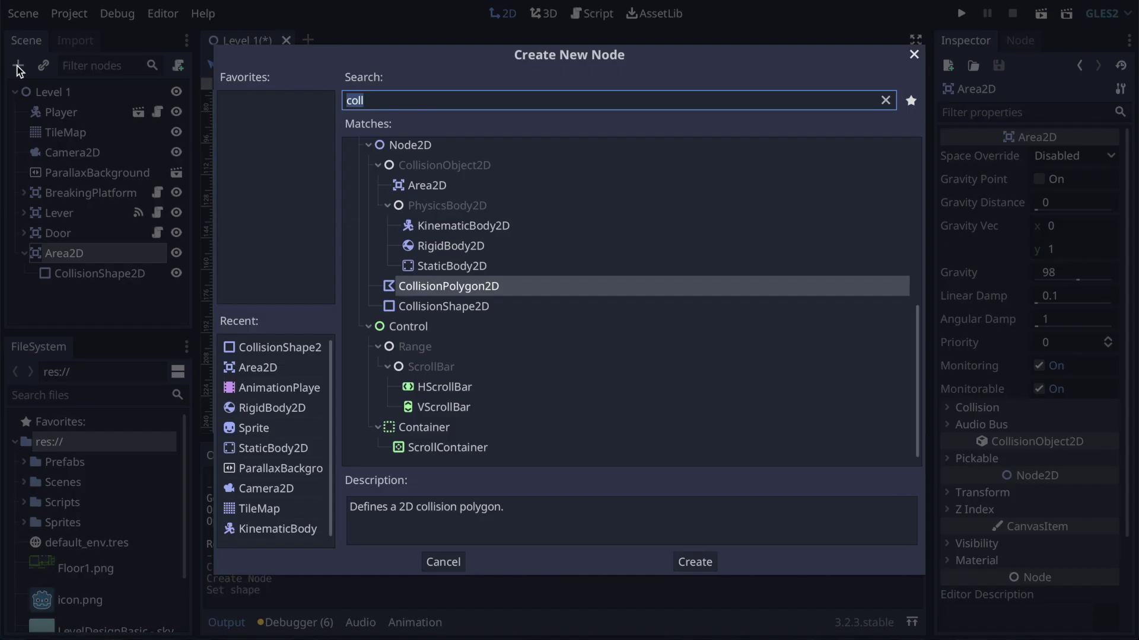
text(sprite)
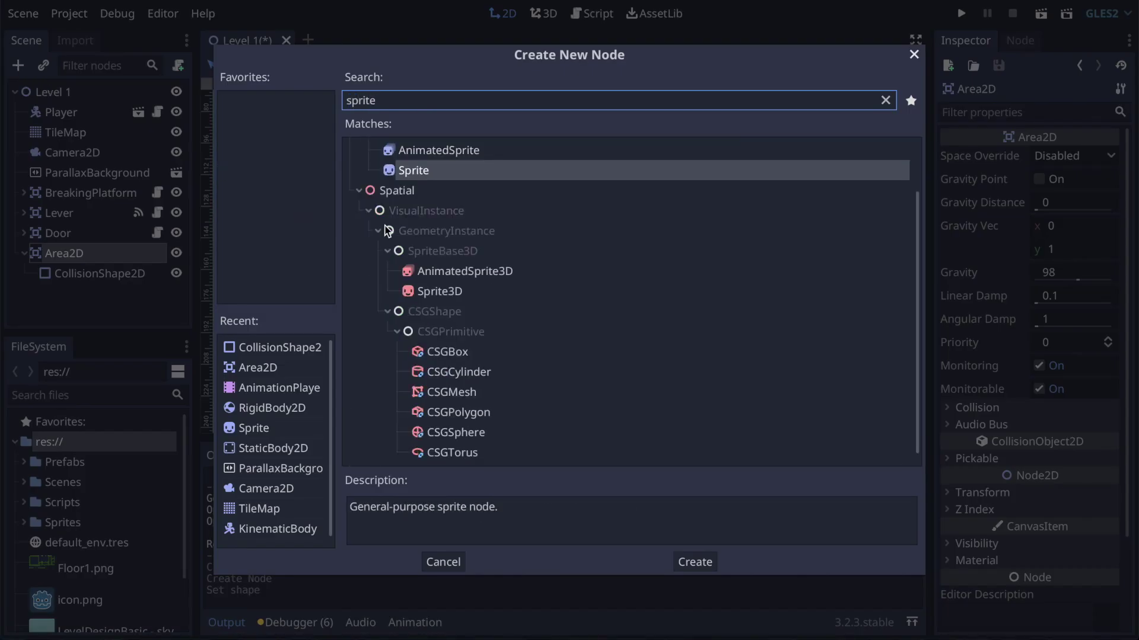
click(699, 561)
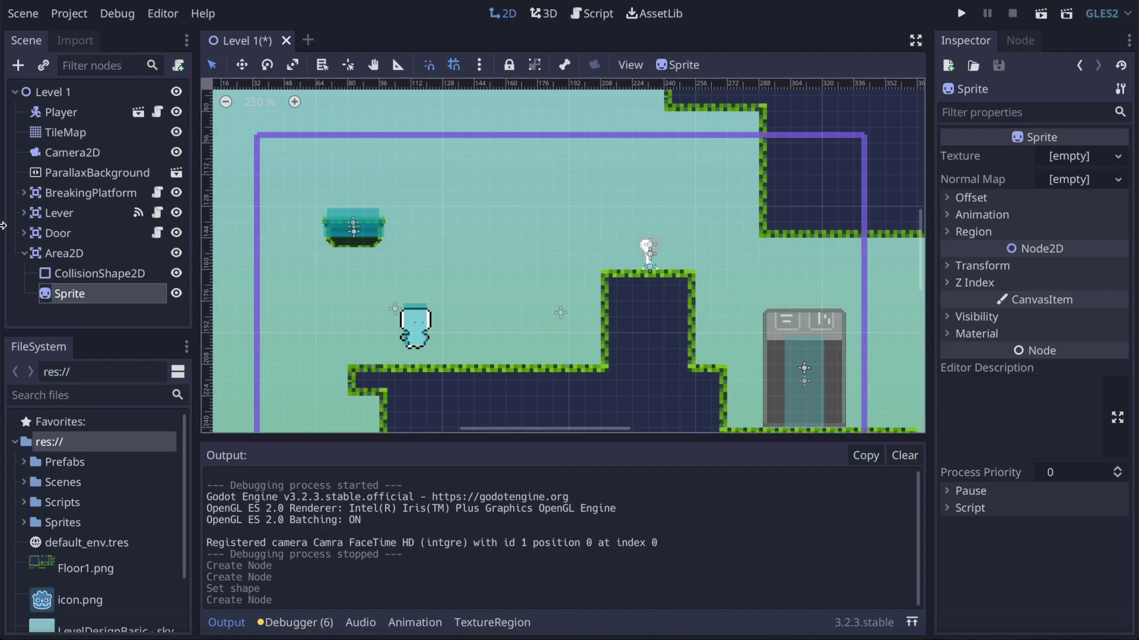
- Add an AnimationPlayer node under Area2D
click(70, 253)
click(19, 65)
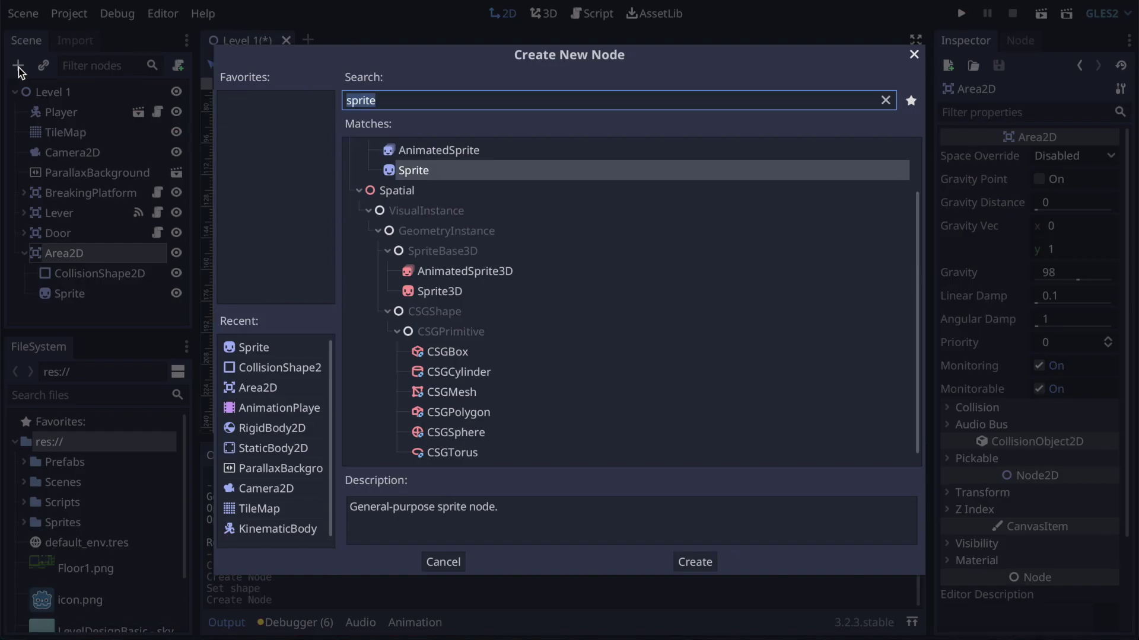
text(anima)
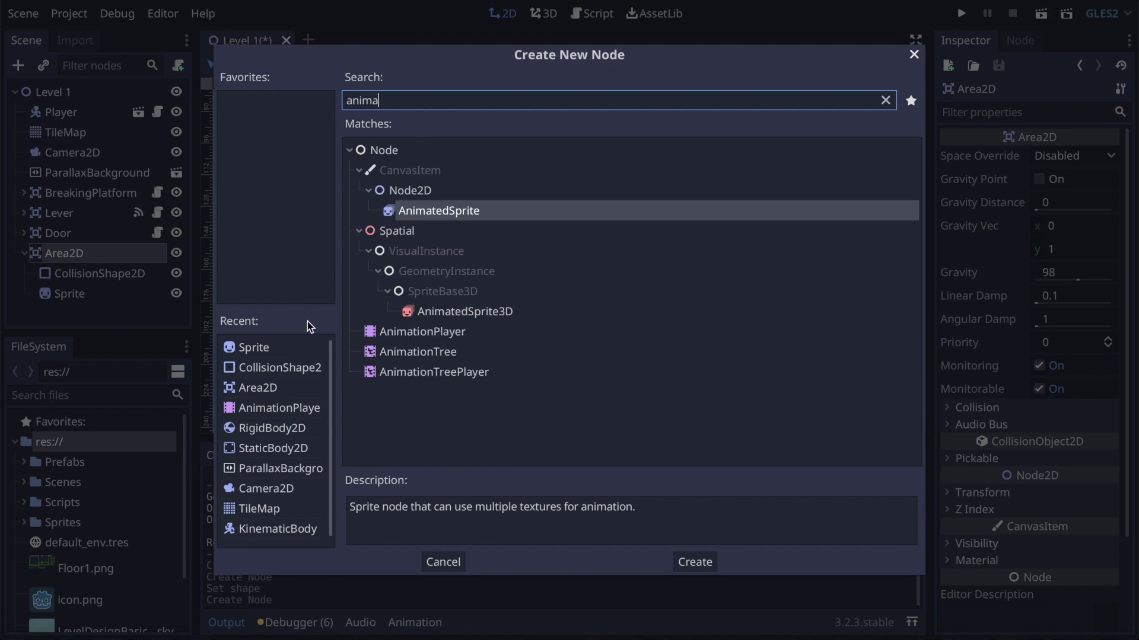
click(422, 332)
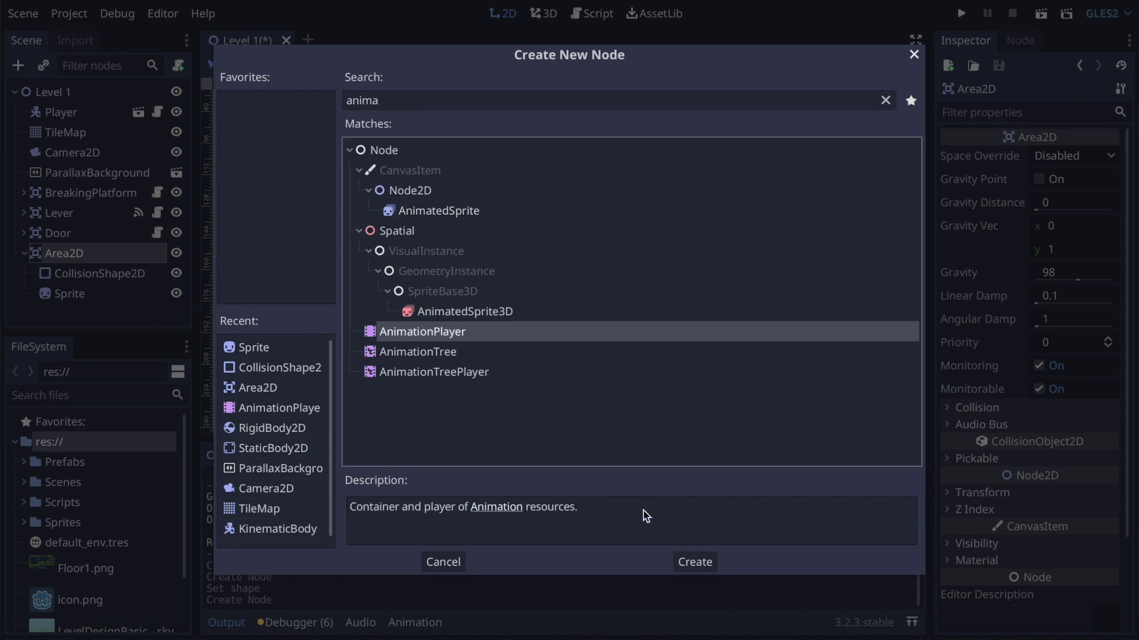
click(697, 563)
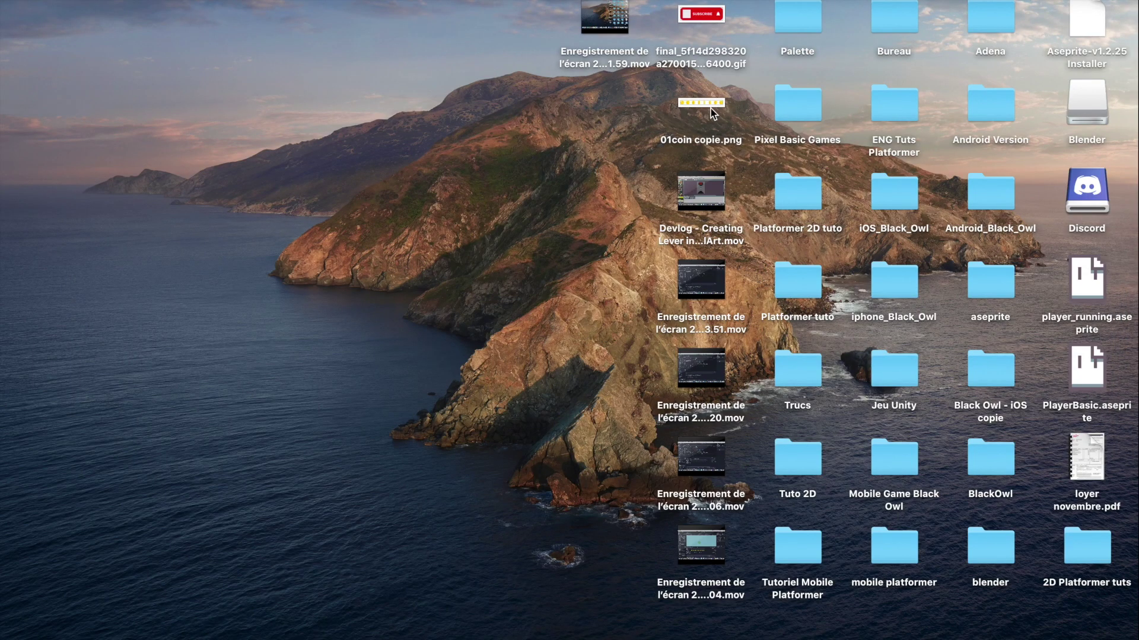
- Move 01coin copie.png from the desktop into the project's Sprites folder and return to Godot
drag(710, 108, 1094, 558)
double_click(1095, 558)
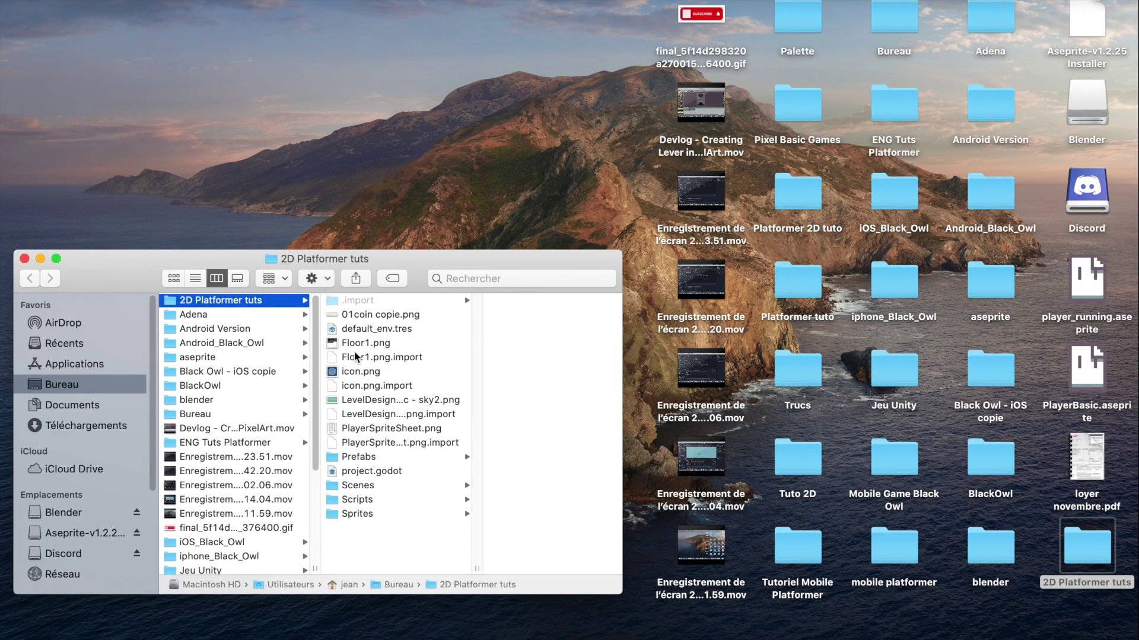
drag(380, 321, 366, 514)
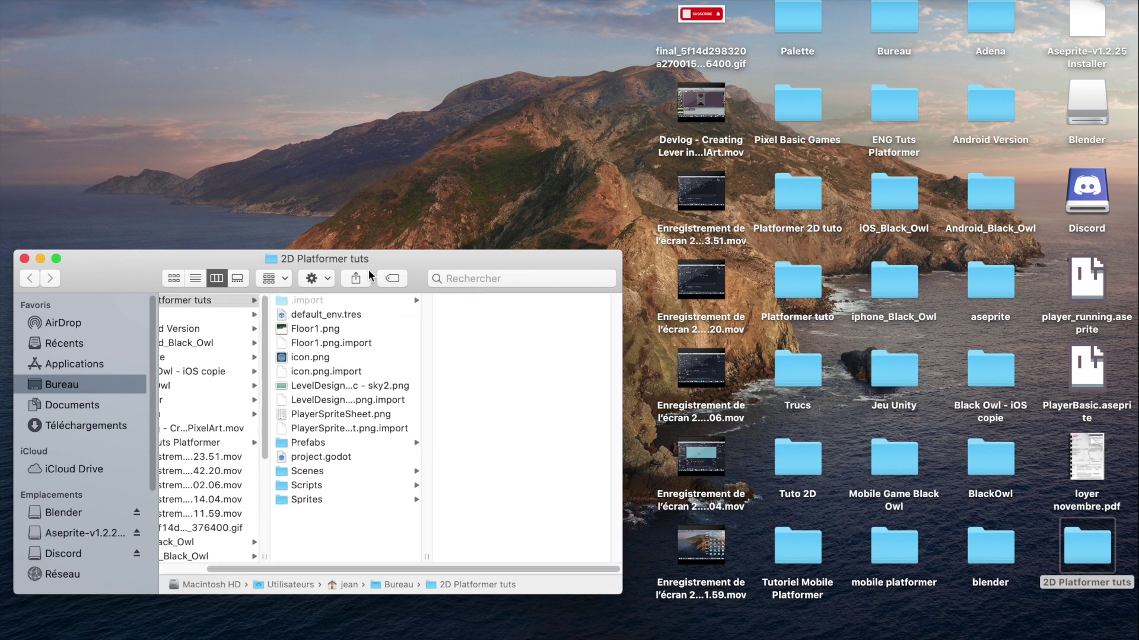
click(1008, 623)
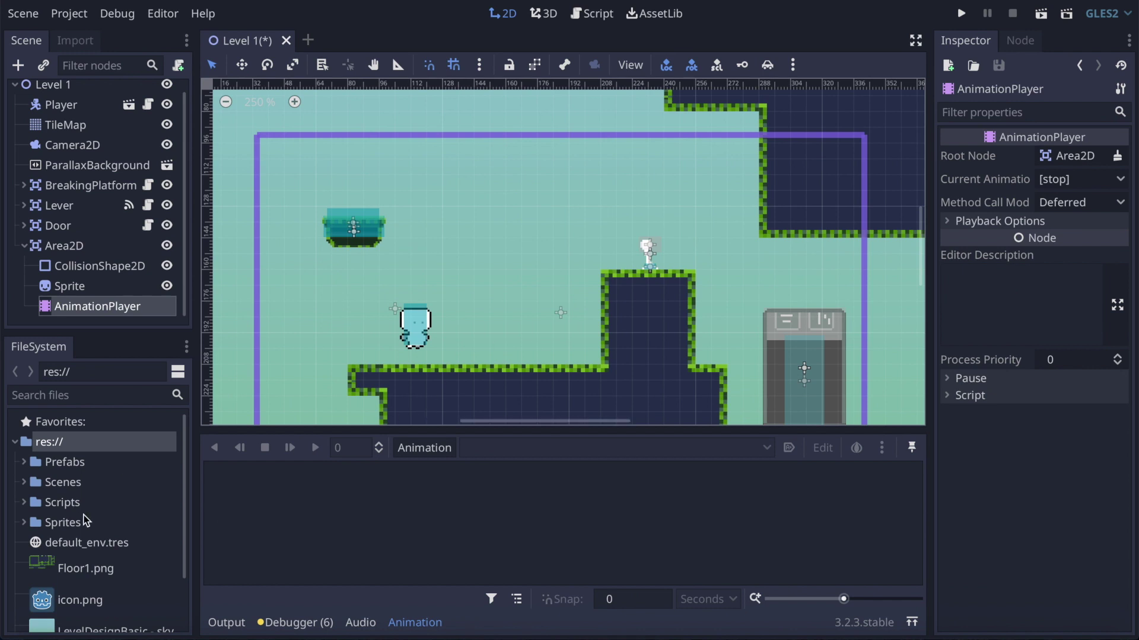
- Assign 01coin copie.png from the Sprites folder as the Sprite's texture
scroll(98, 574, down, 2)
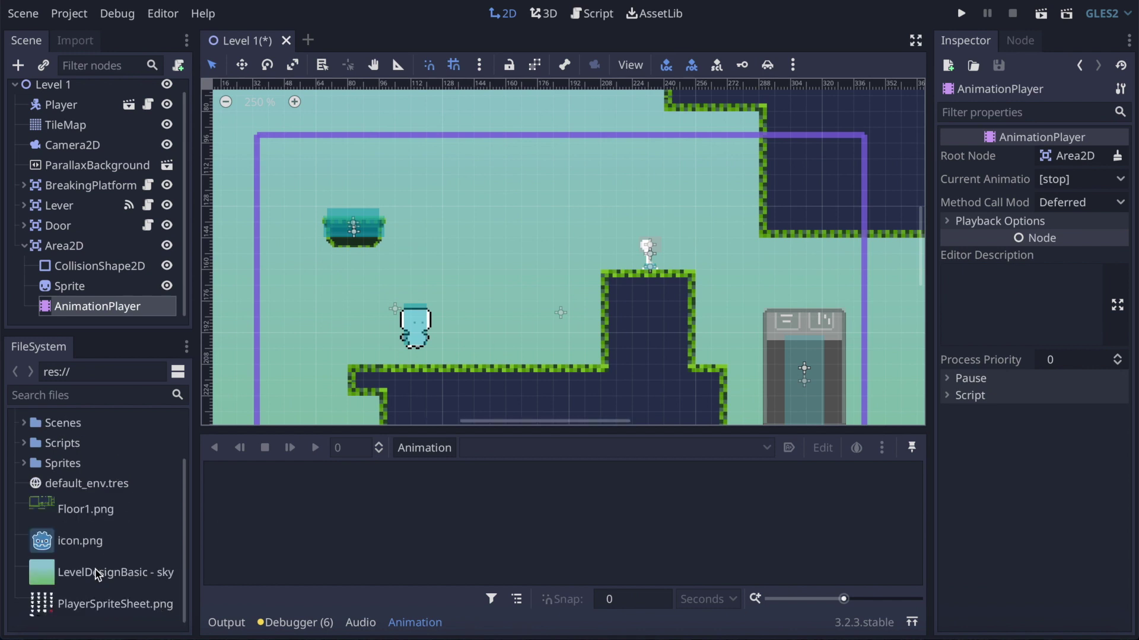
click(24, 463)
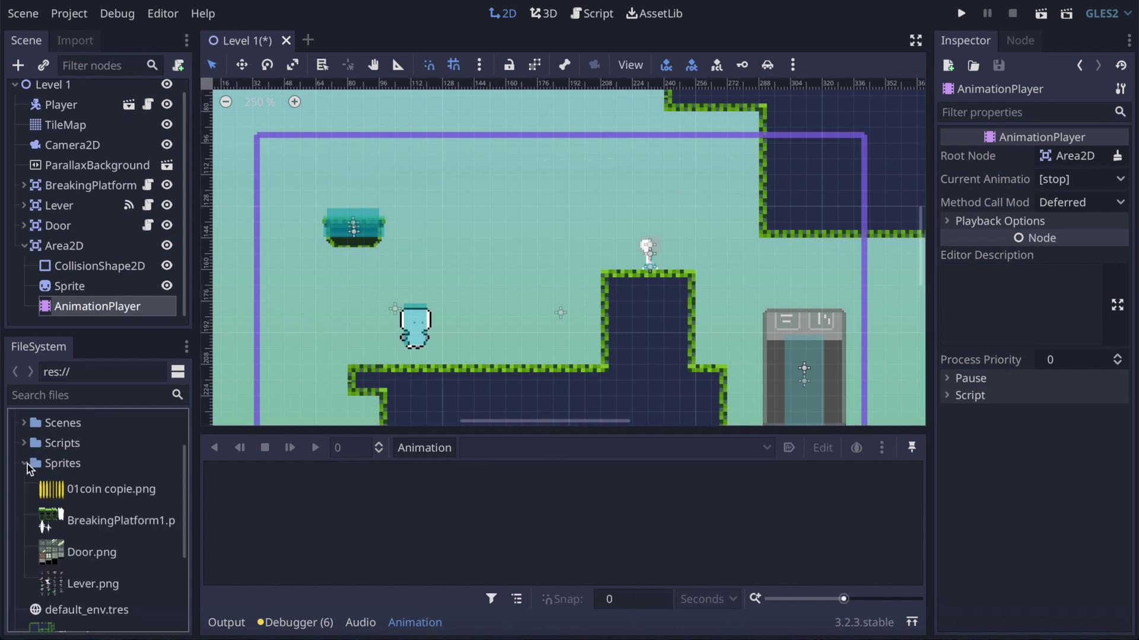
click(64, 287)
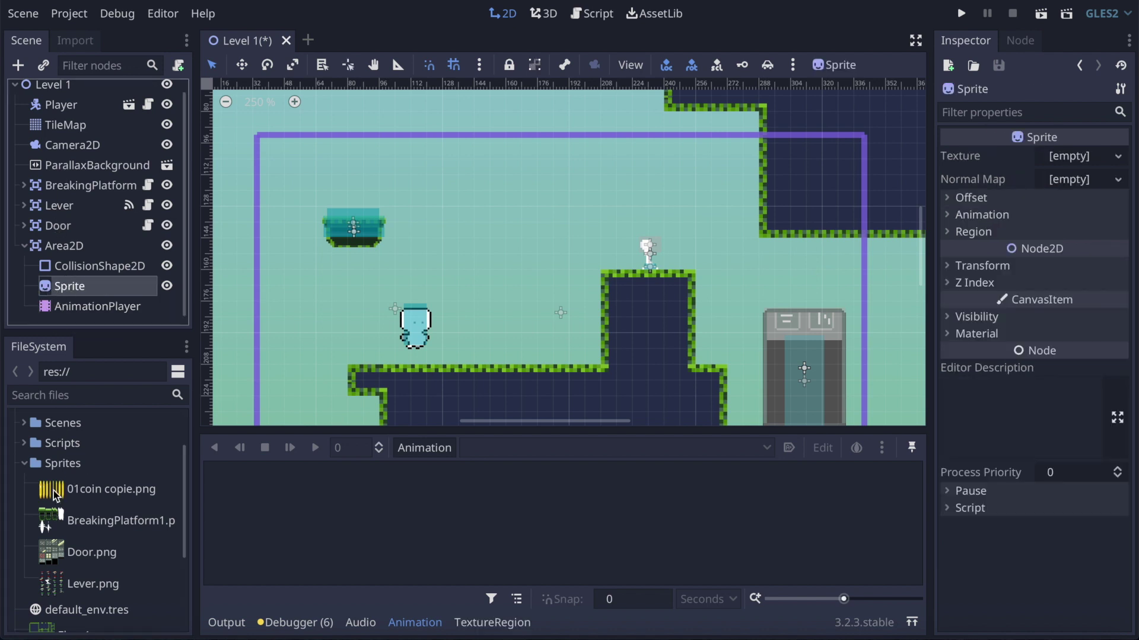
drag(55, 495, 1050, 156)
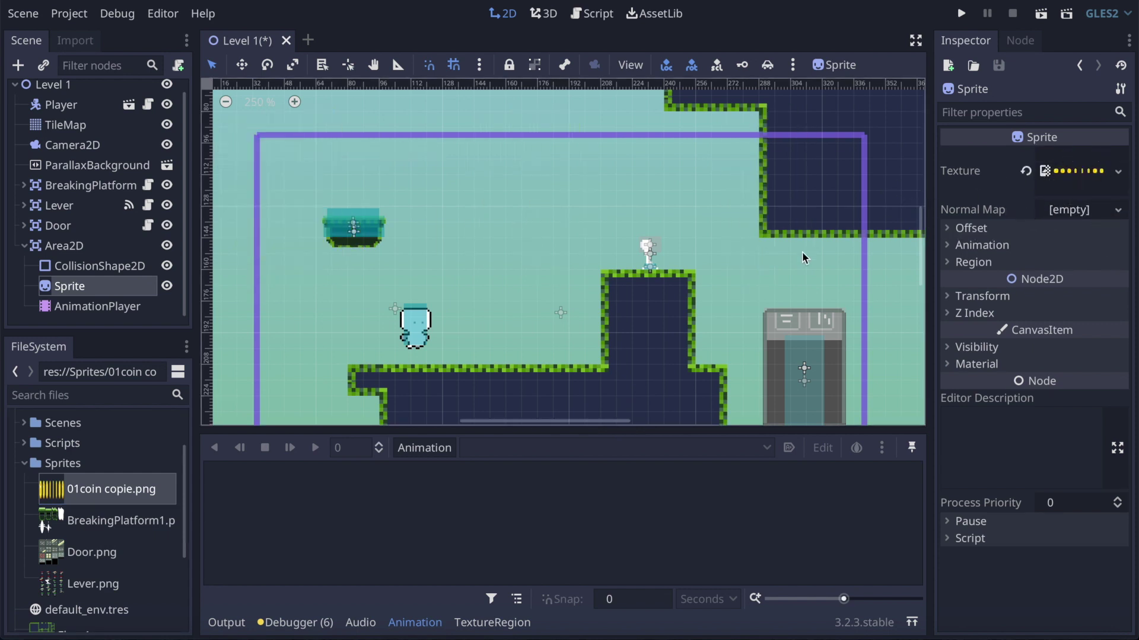
- Zoom and scroll the viewport until the full strip of eight coins is visible
scroll(599, 236, down, 5)
scroll(600, 232, down, 4)
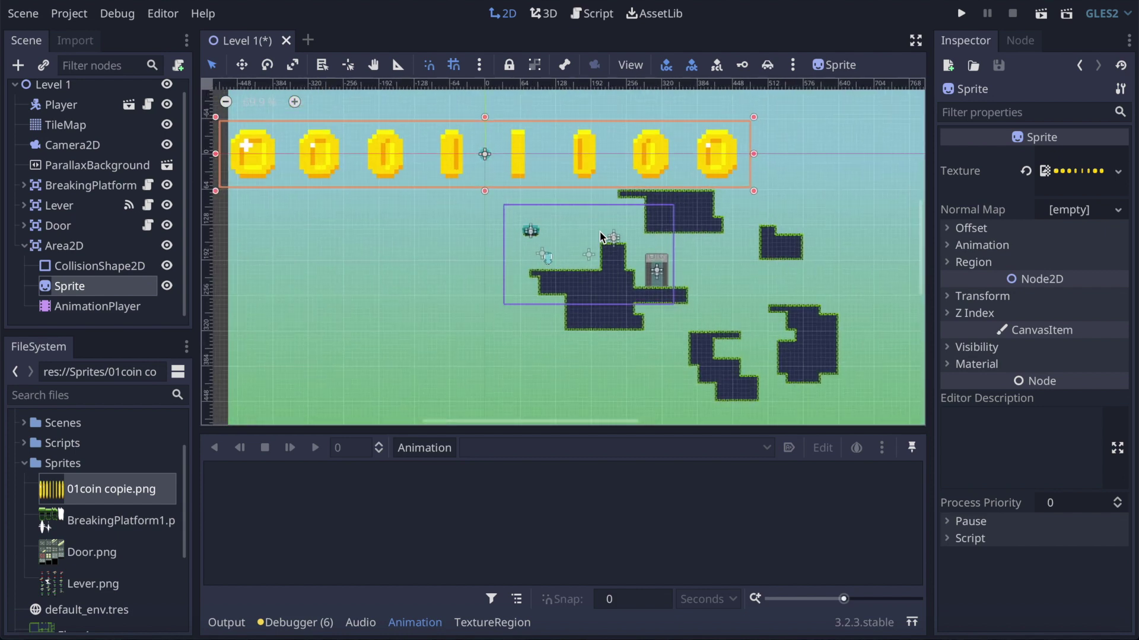
scroll(500, 189, up, 4)
scroll(501, 189, down, 2)
scroll(628, 201, right, 2)
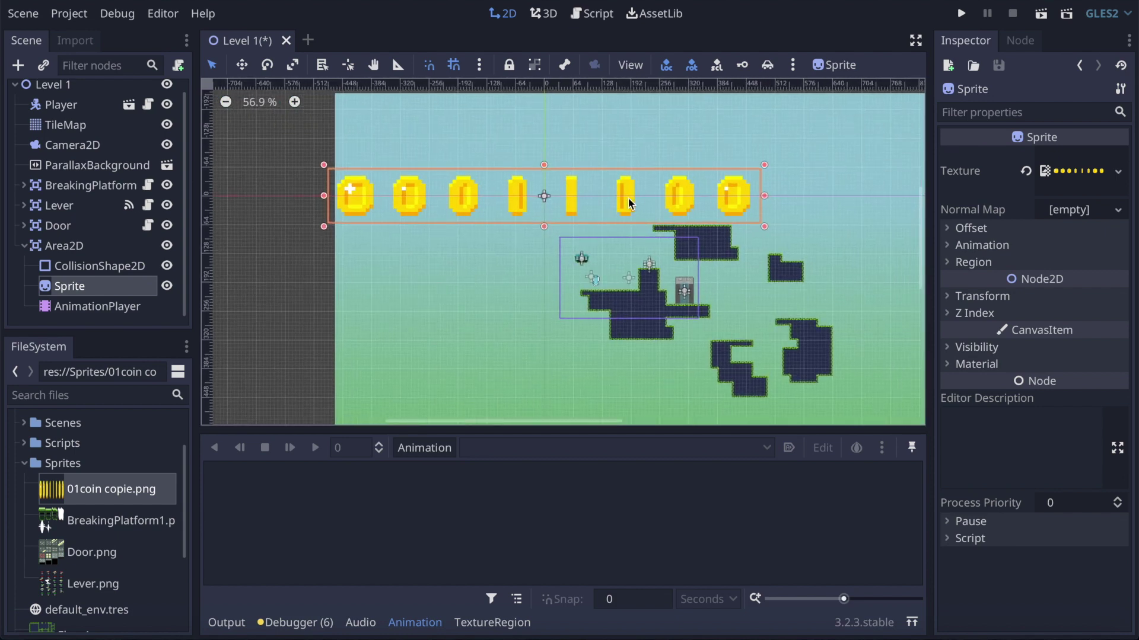
scroll(628, 201, up, 1)
scroll(628, 197, up, 2)
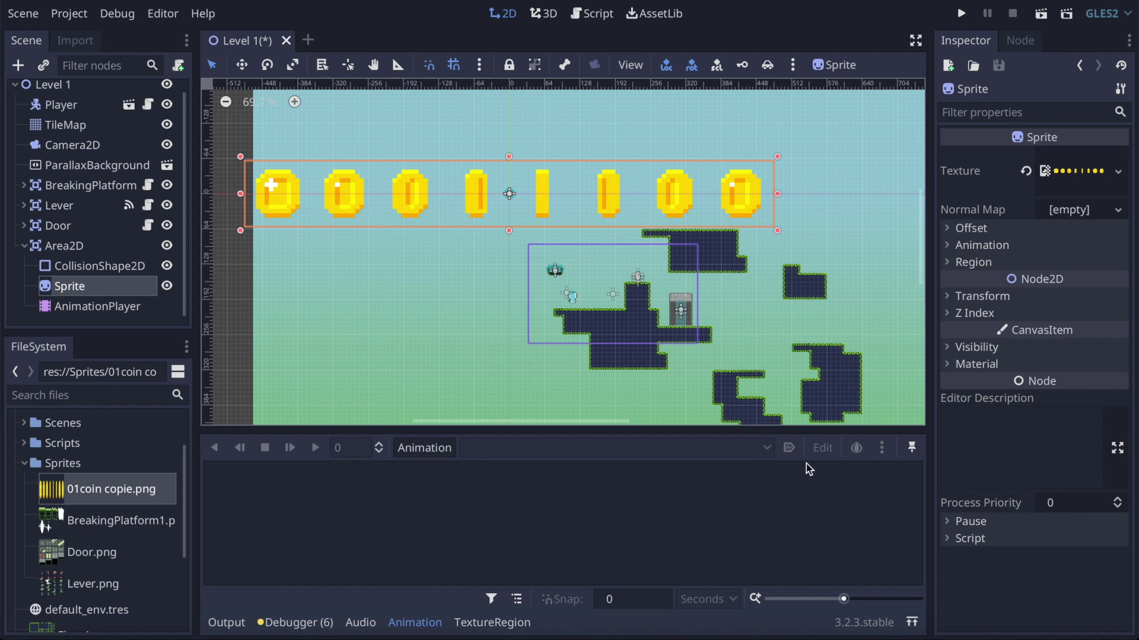
- Set the Sprite's Transform scale to 0.2 on both x and y
click(950, 299)
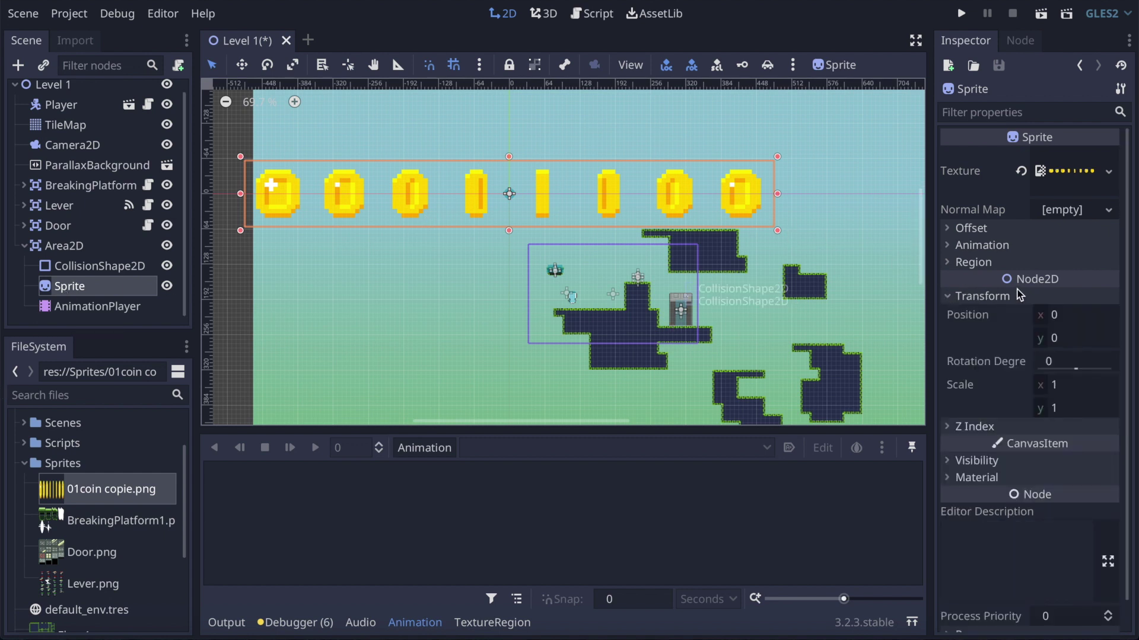
click(1070, 387)
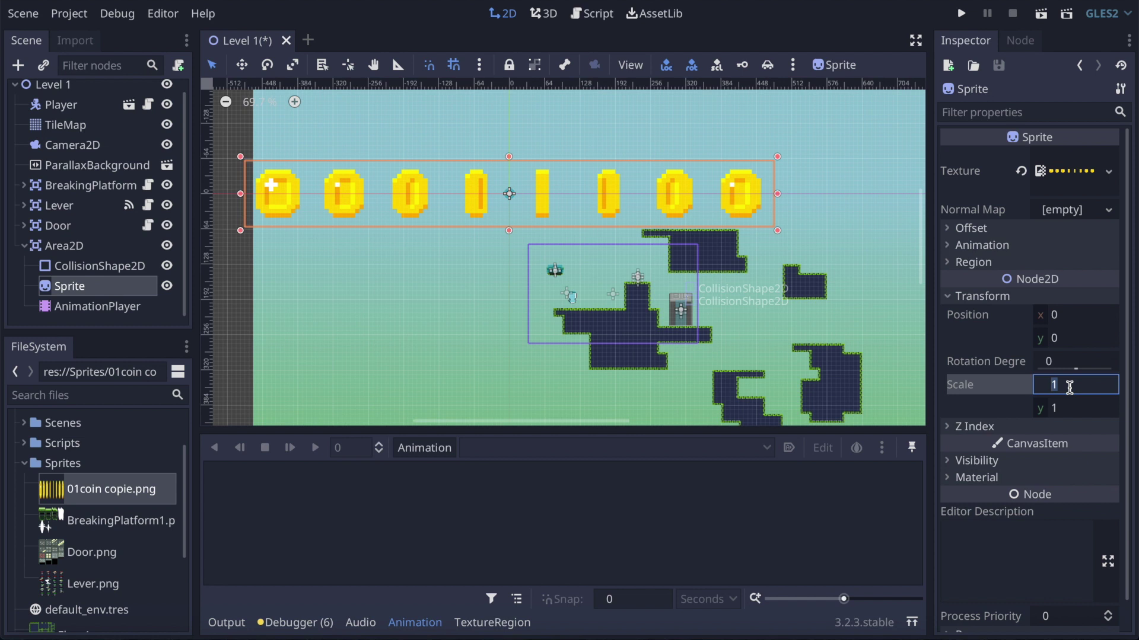
key(Return)
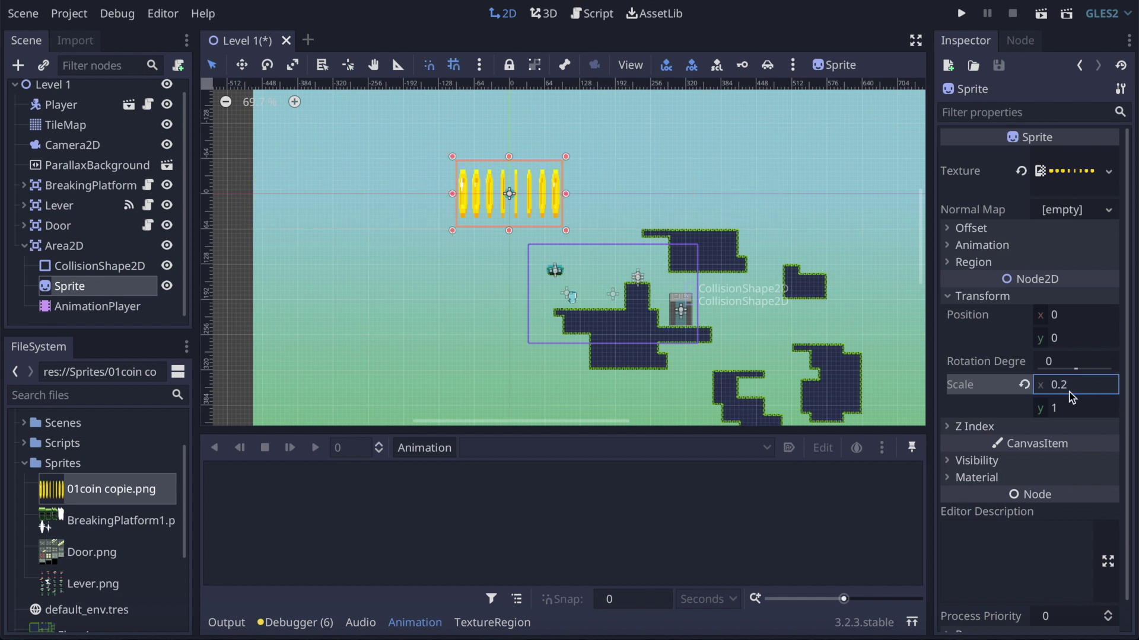
click(1071, 410)
text(.2)
key(Return)
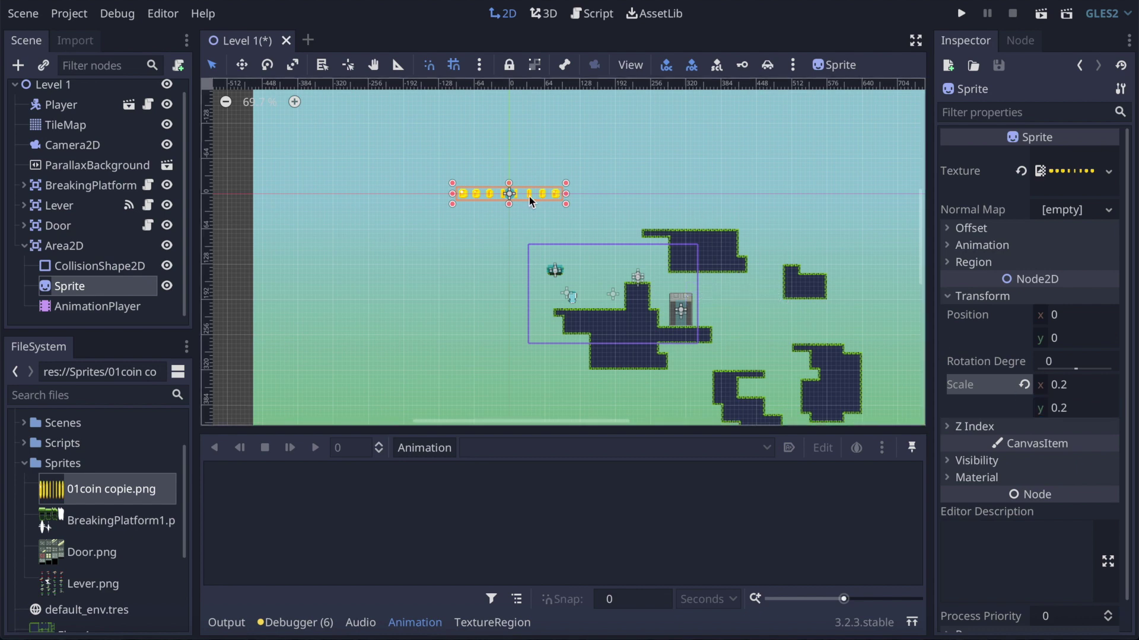
scroll(530, 198, up, 6)
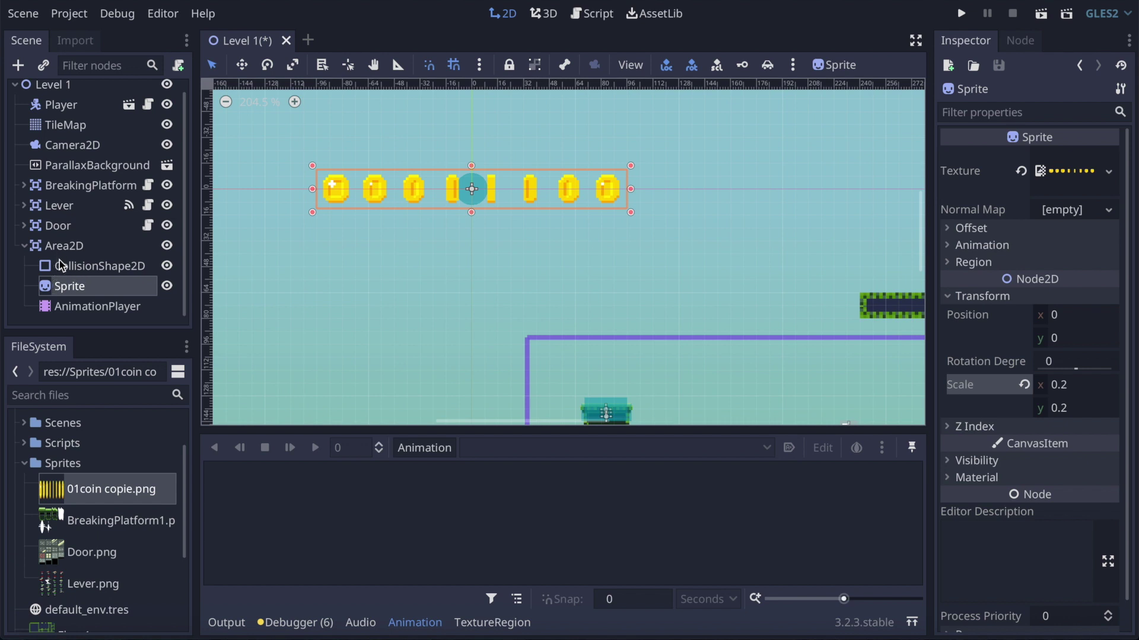
- Set the Sprite's Animation Hframes to 8 so a single coin shows
click(956, 245)
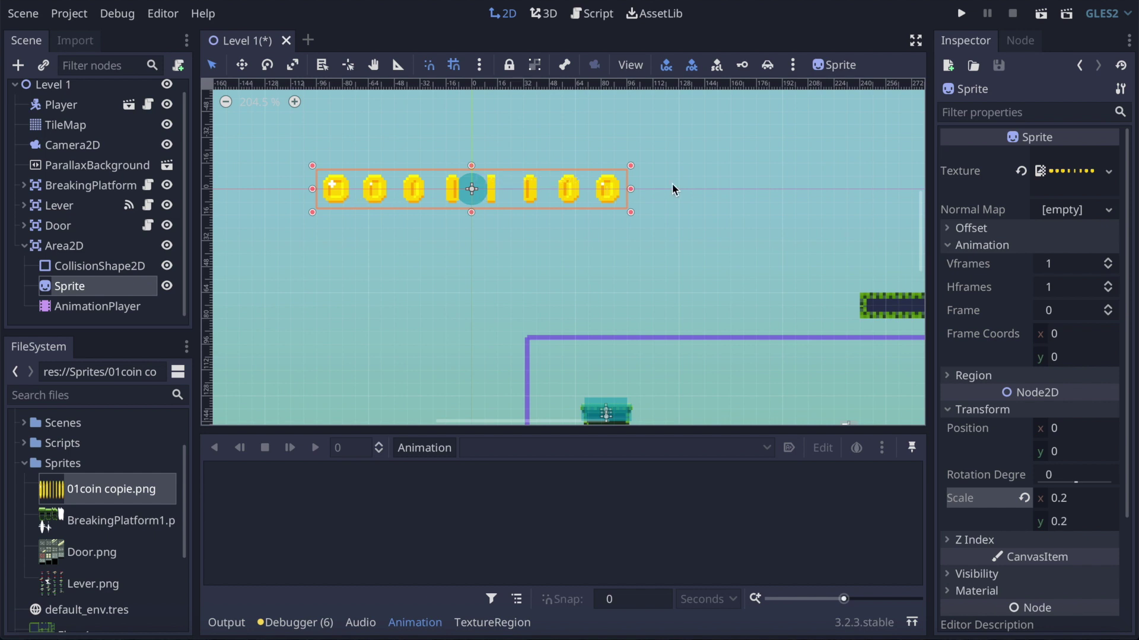
click(1108, 284)
click(1108, 284)
click(1108, 284)
click(1107, 284)
click(1108, 284)
click(1108, 284)
click(1108, 284)
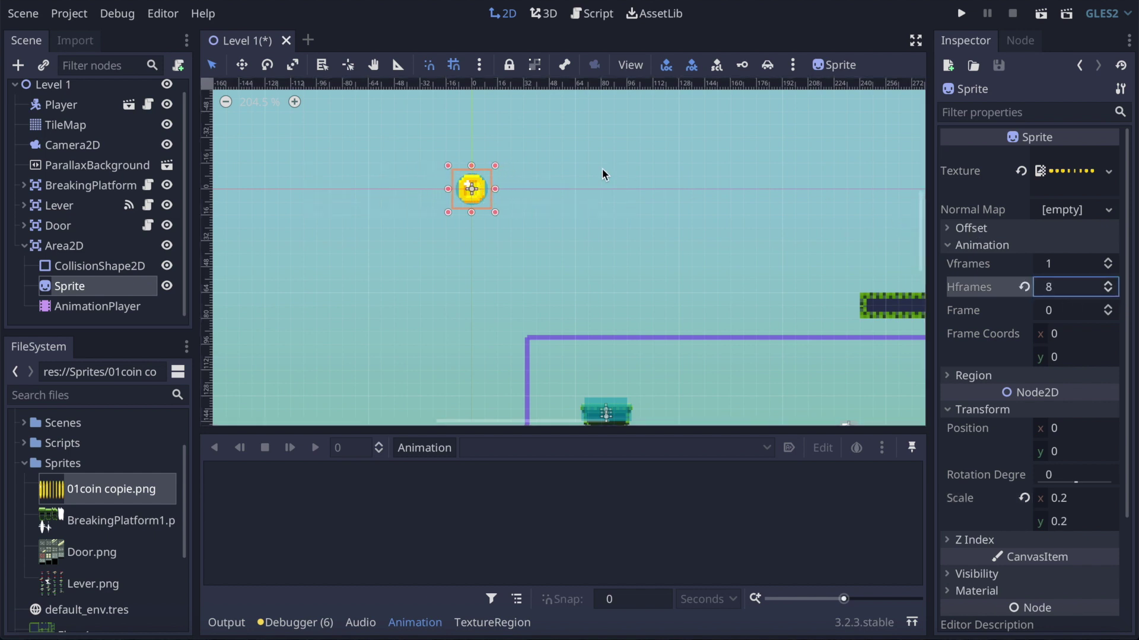
scroll(483, 178, up, 5)
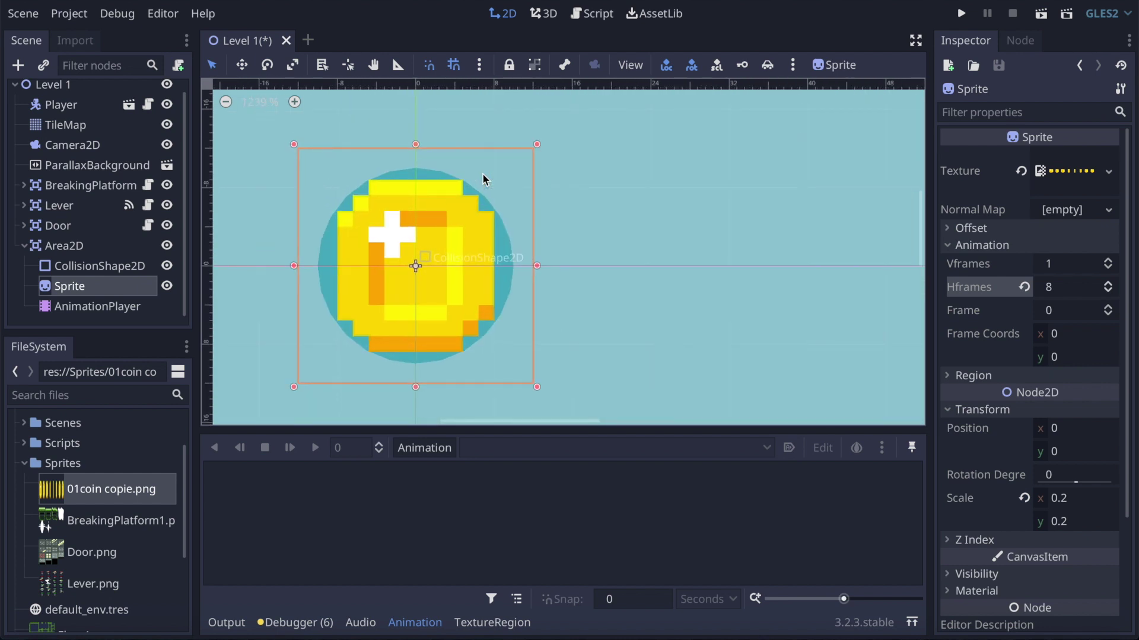
scroll(484, 178, down, 2)
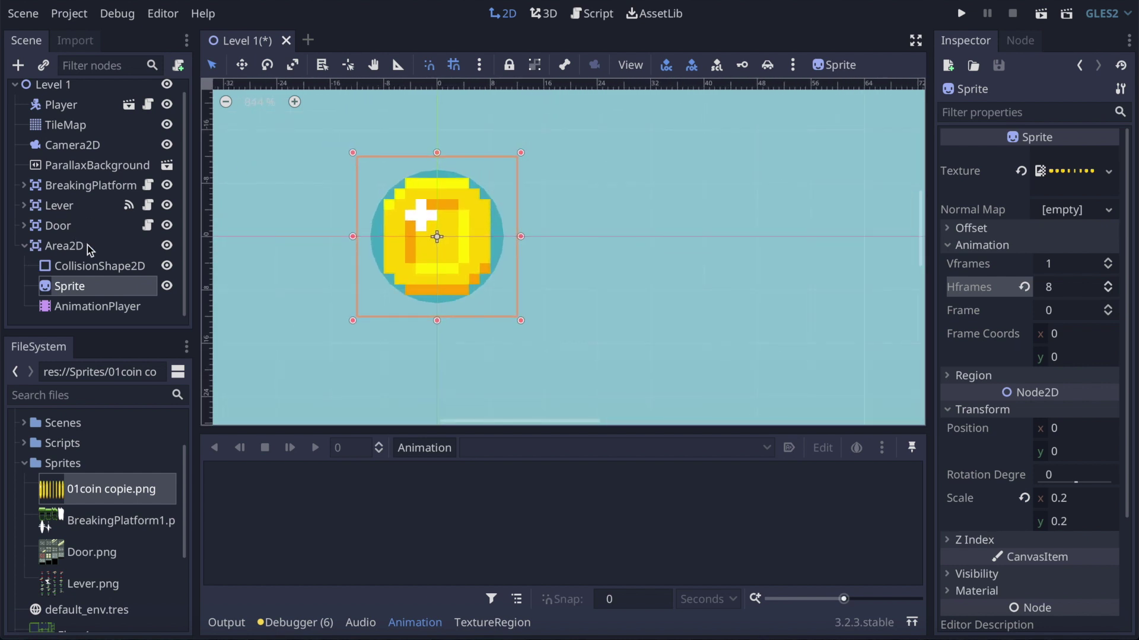
click(60, 268)
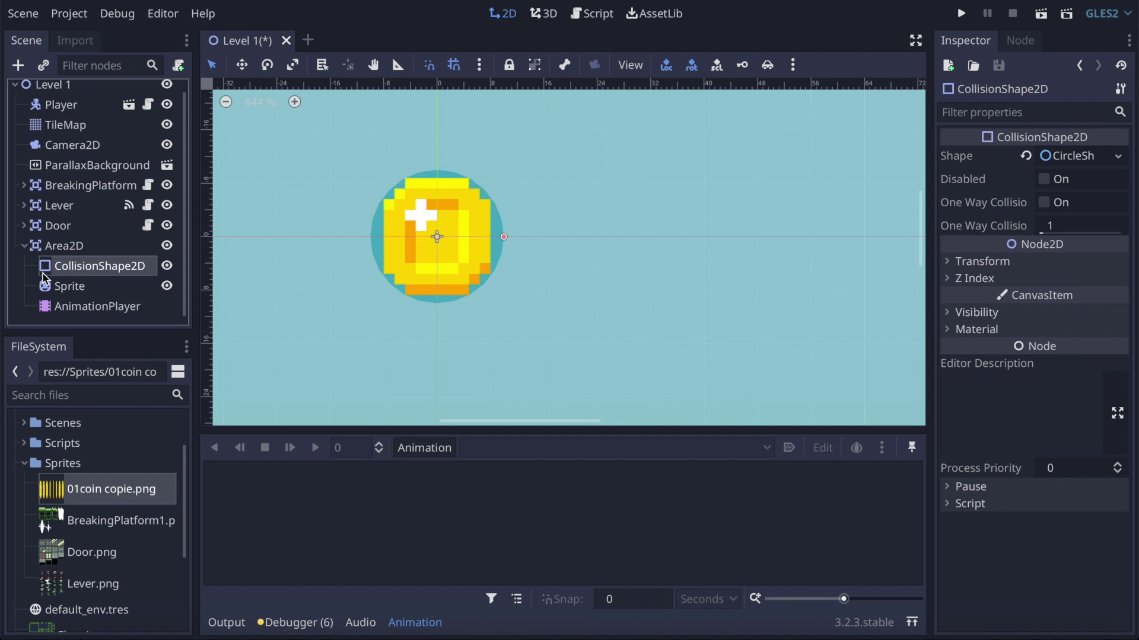
- Drag CollisionShape2D below Sprite under Area2D, then select the AnimationPlayer
drag(43, 270, 42, 299)
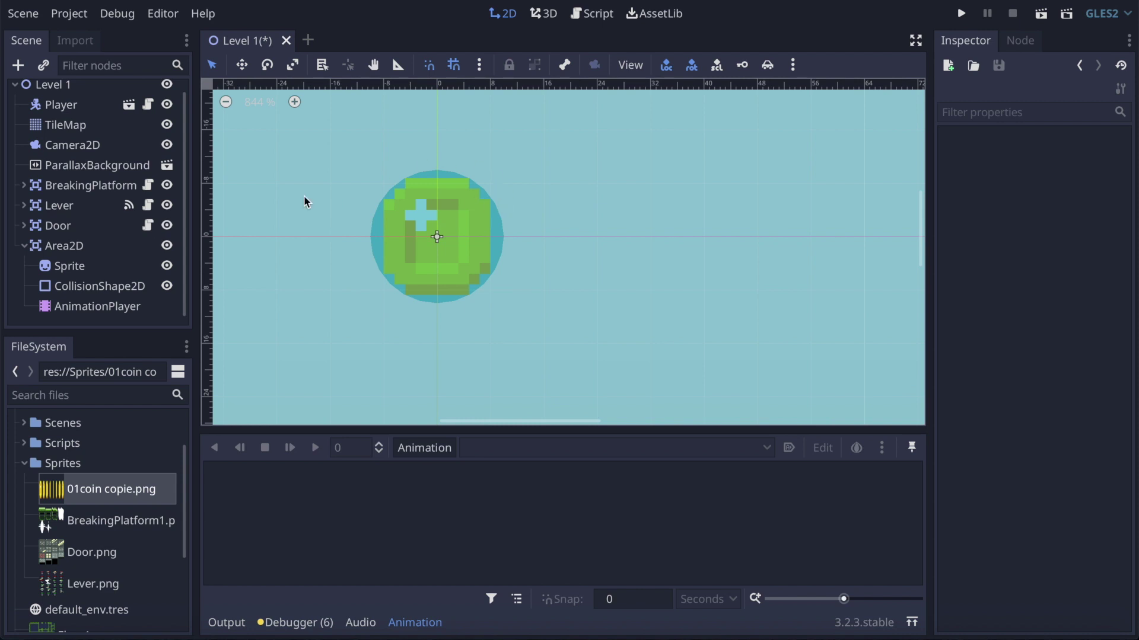
click(92, 285)
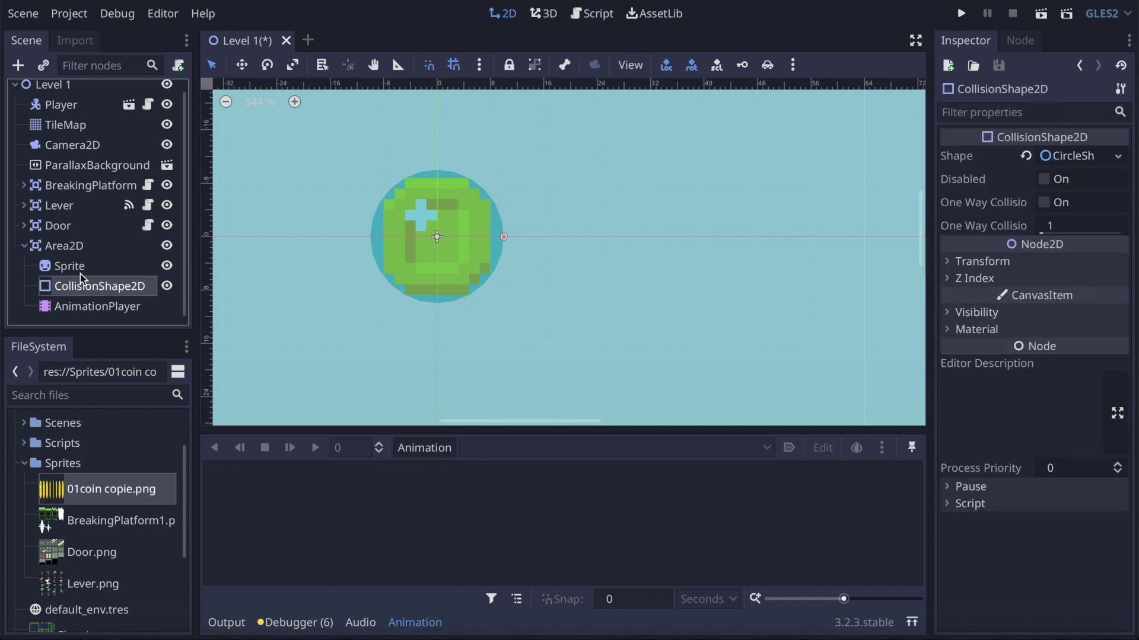
click(76, 272)
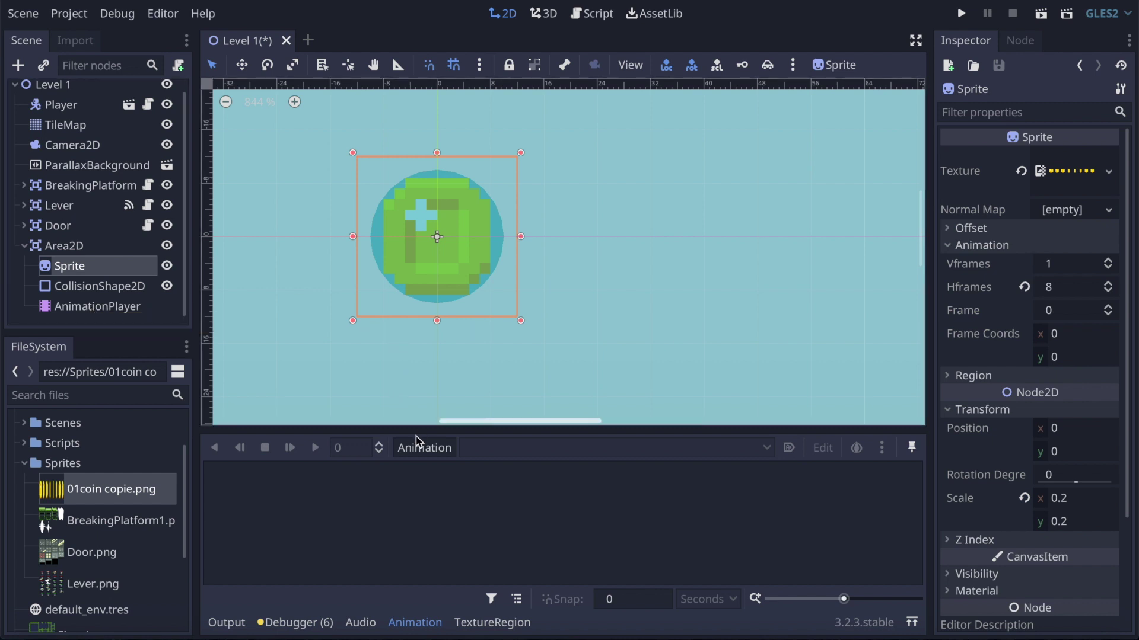
click(72, 309)
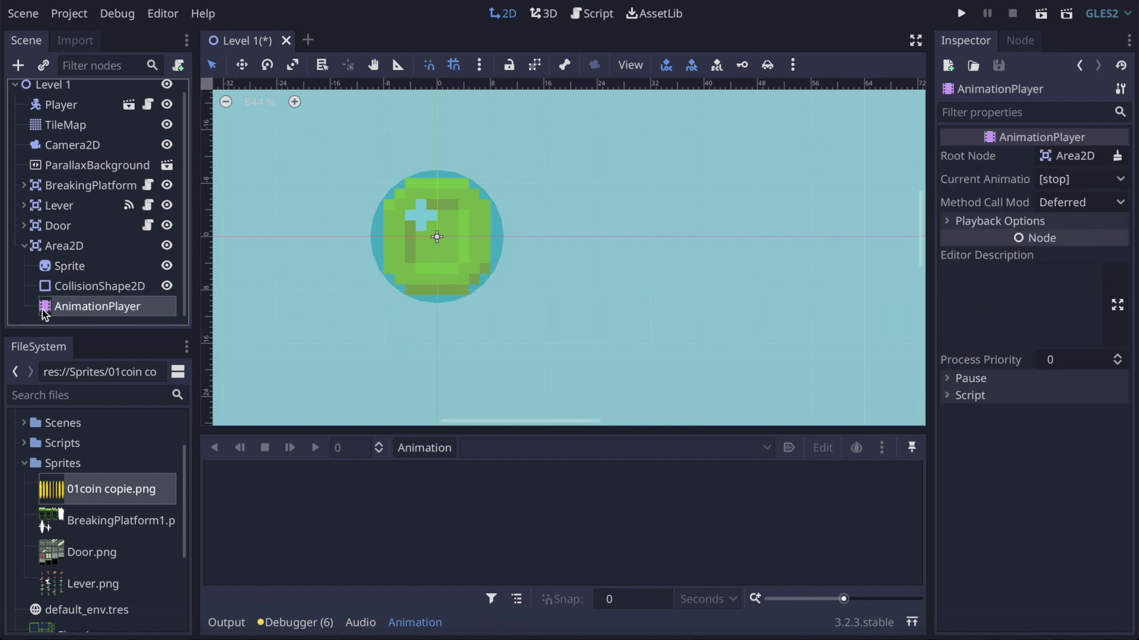
click(438, 451)
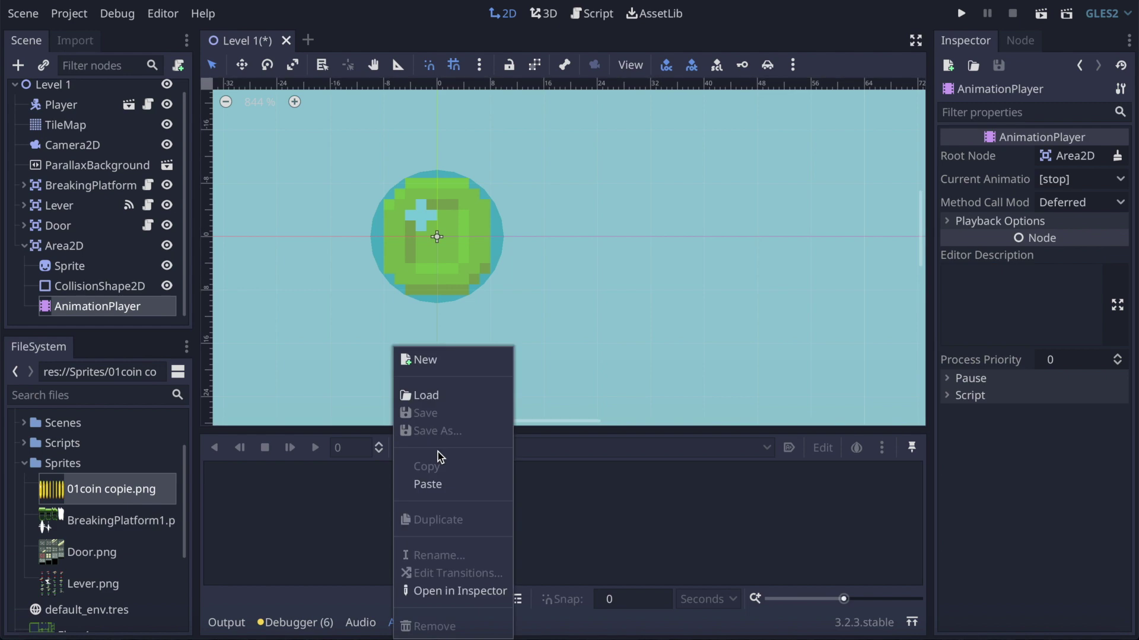
- Create a new animation named 'idle'
click(439, 361)
text(idle)
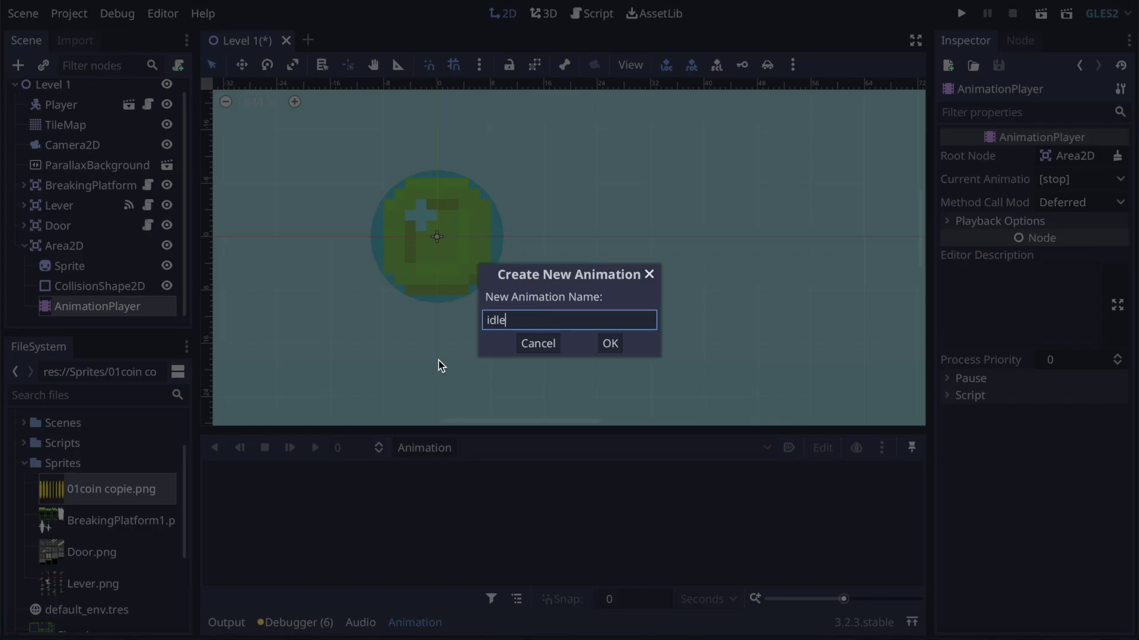
click(610, 344)
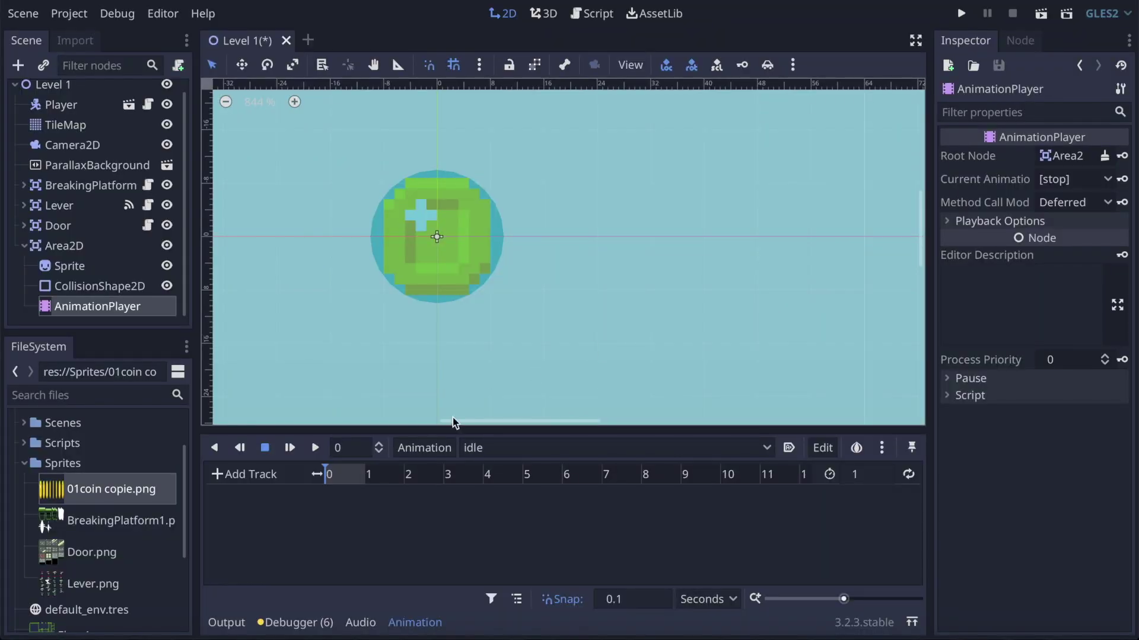
- Create a second animation named 'taken', then reselect 'idle' in the animation dropdown
click(419, 448)
click(433, 358)
text(taken)
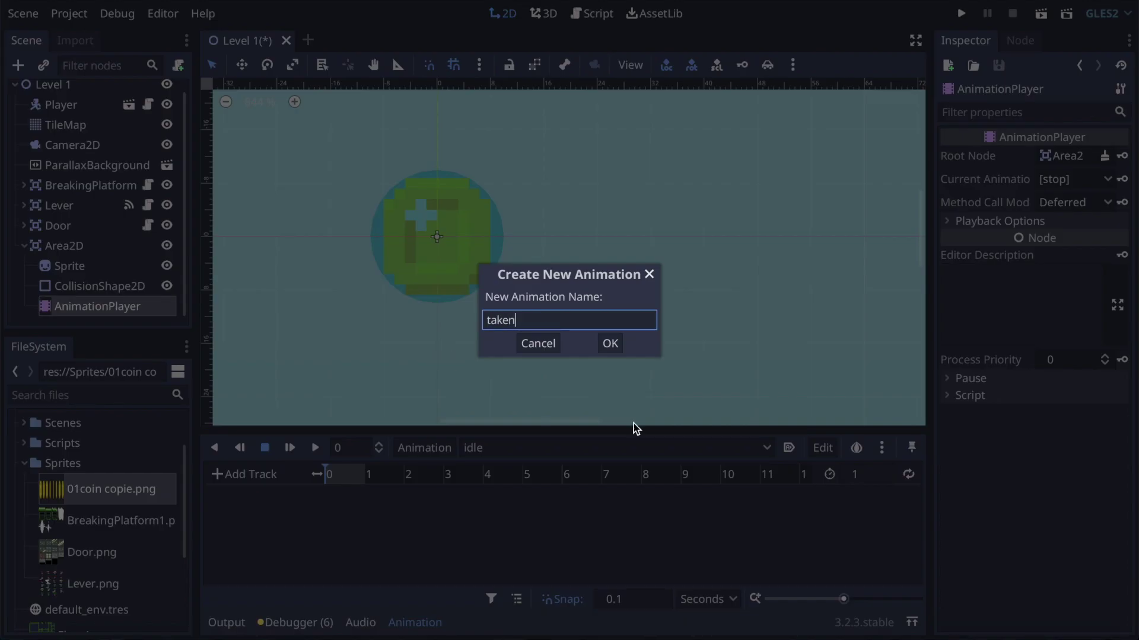
click(610, 349)
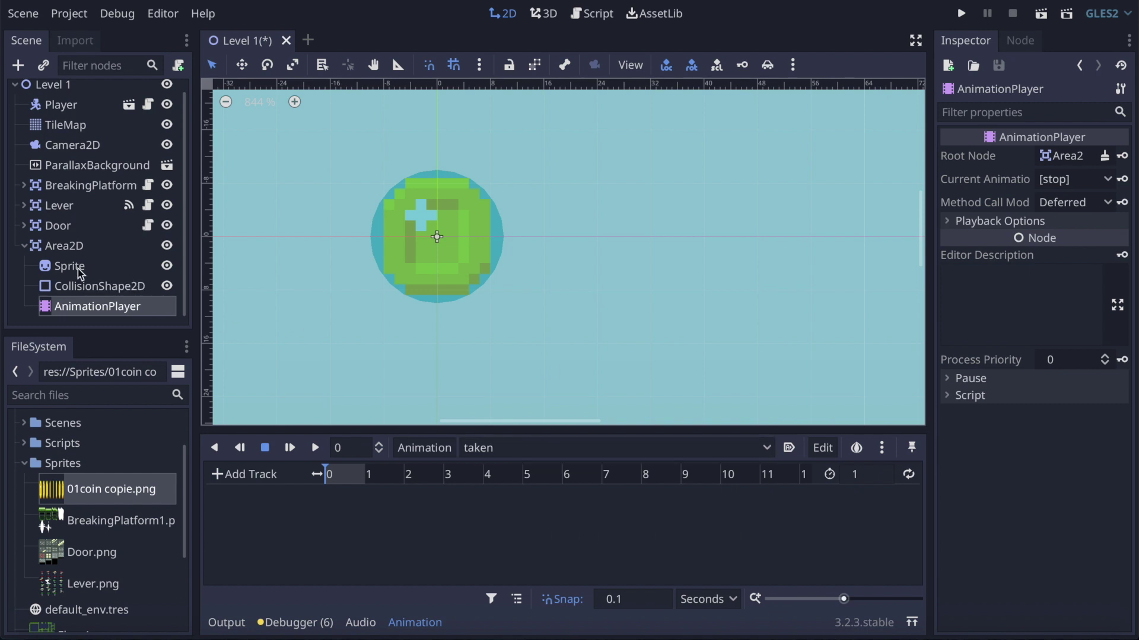
click(524, 450)
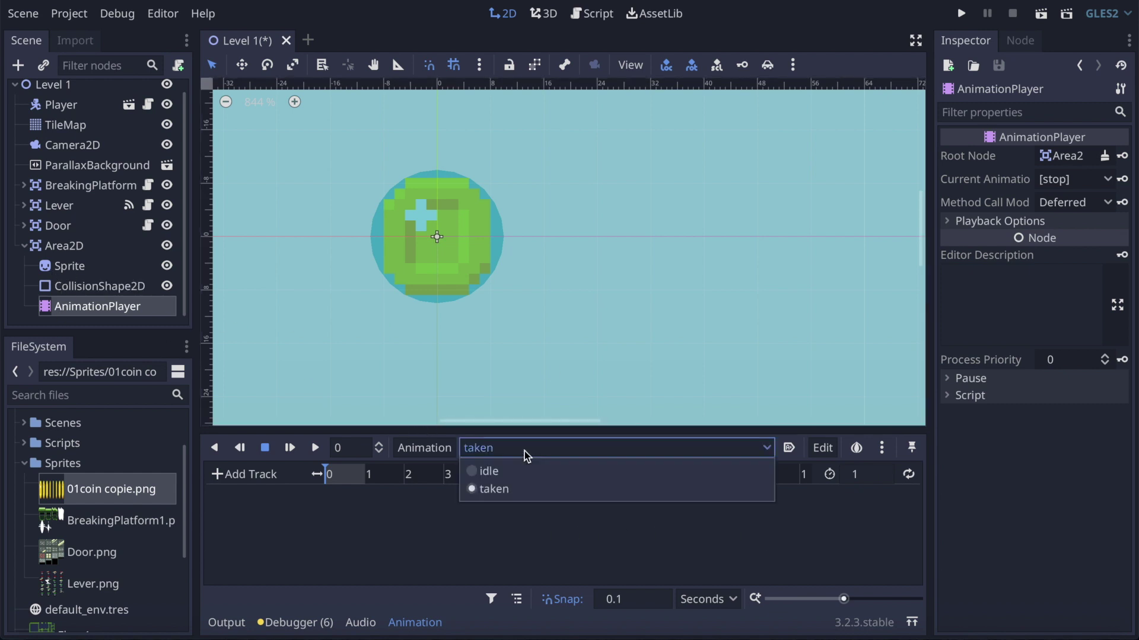
click(489, 475)
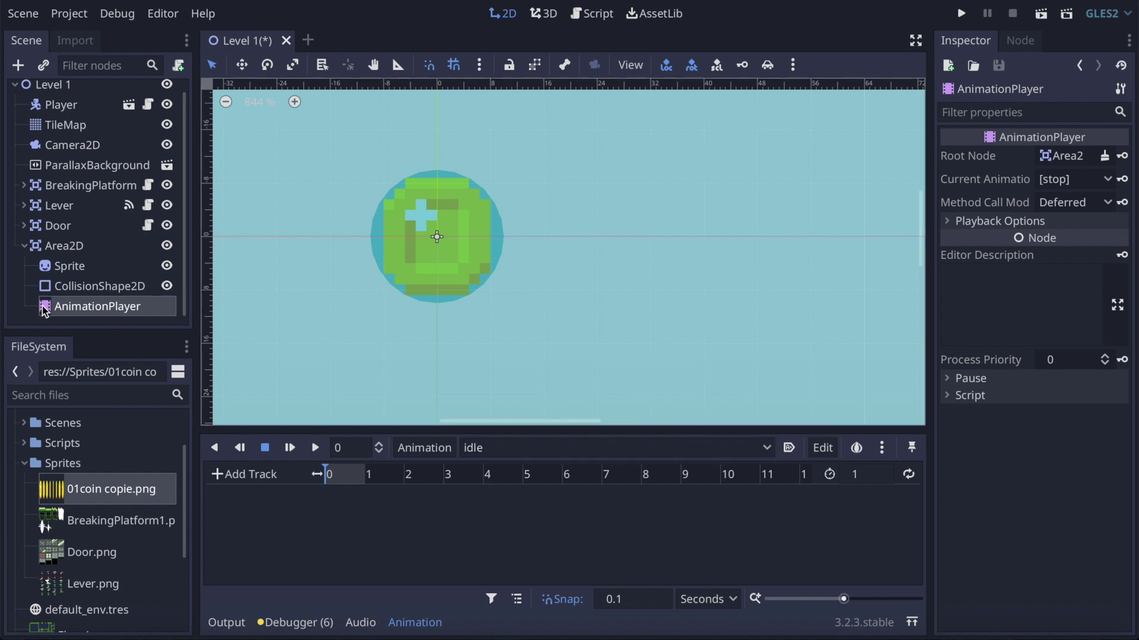
- Zoom the timeline to 0.1 s steps and create a Sprite frame track keyed at 0
click(46, 268)
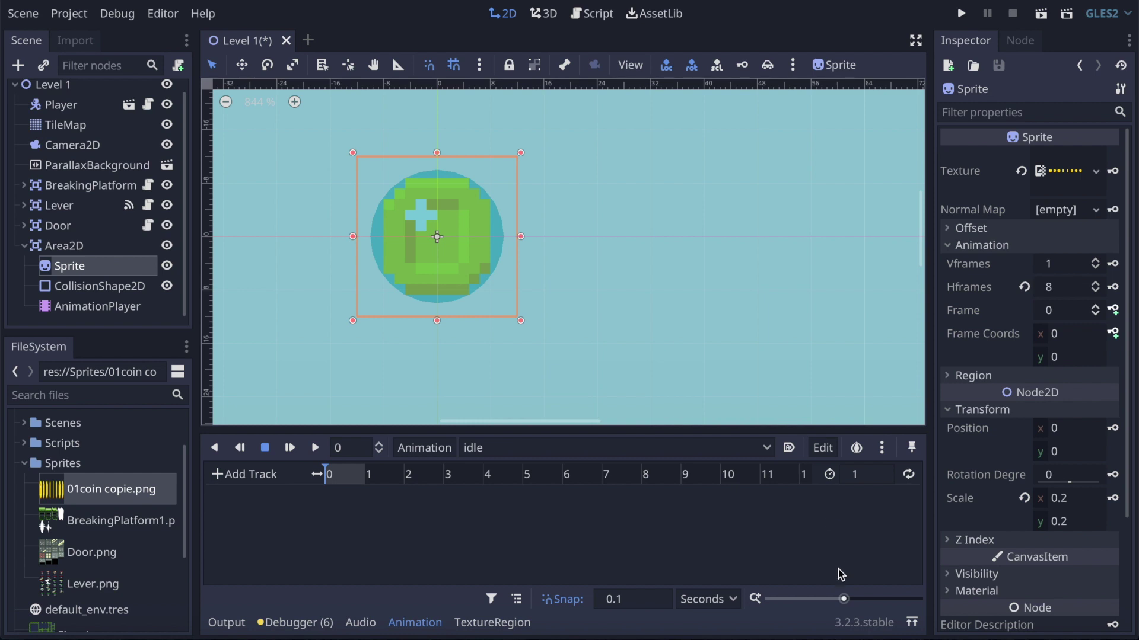
click(846, 599)
drag(848, 602, 866, 607)
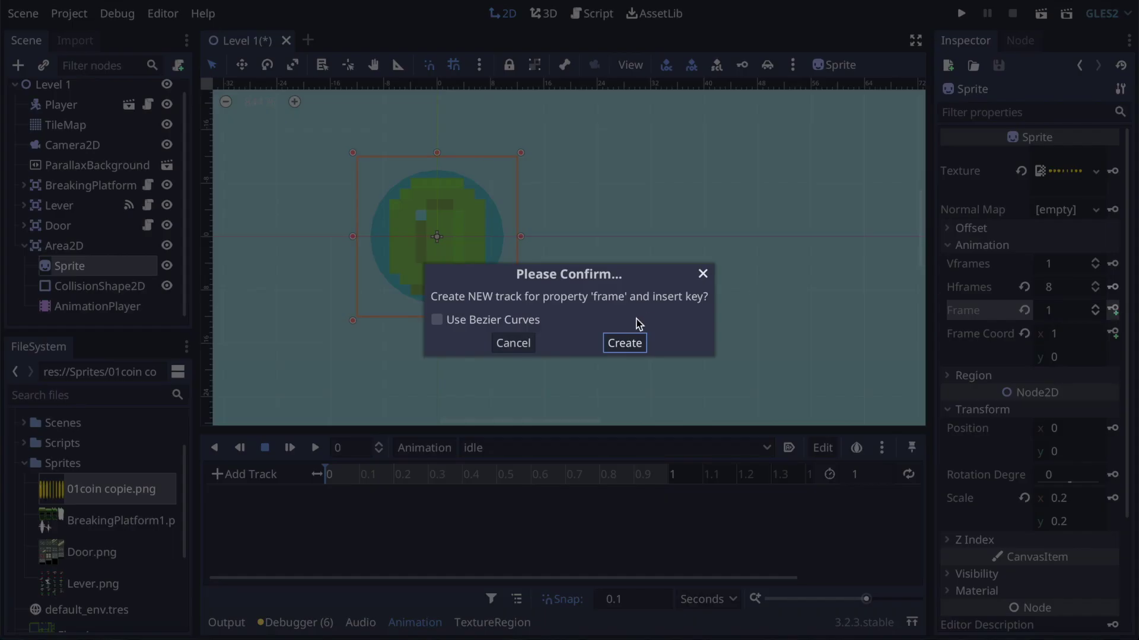
click(624, 347)
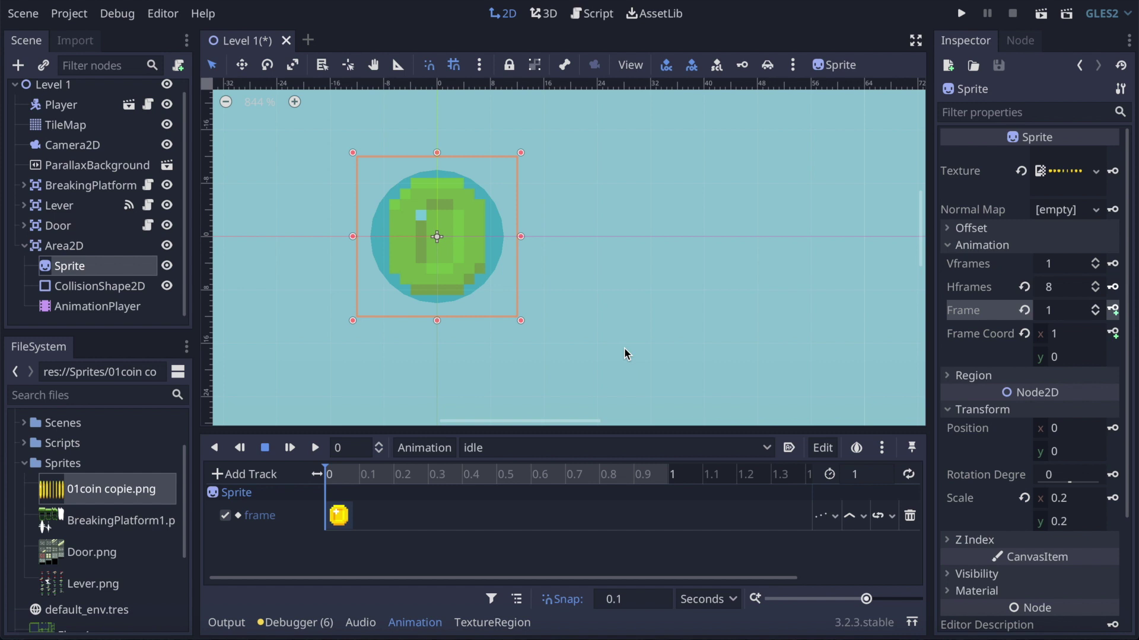
- Key coin frames 1 through 7 at successive 0.1 s positions
click(368, 477)
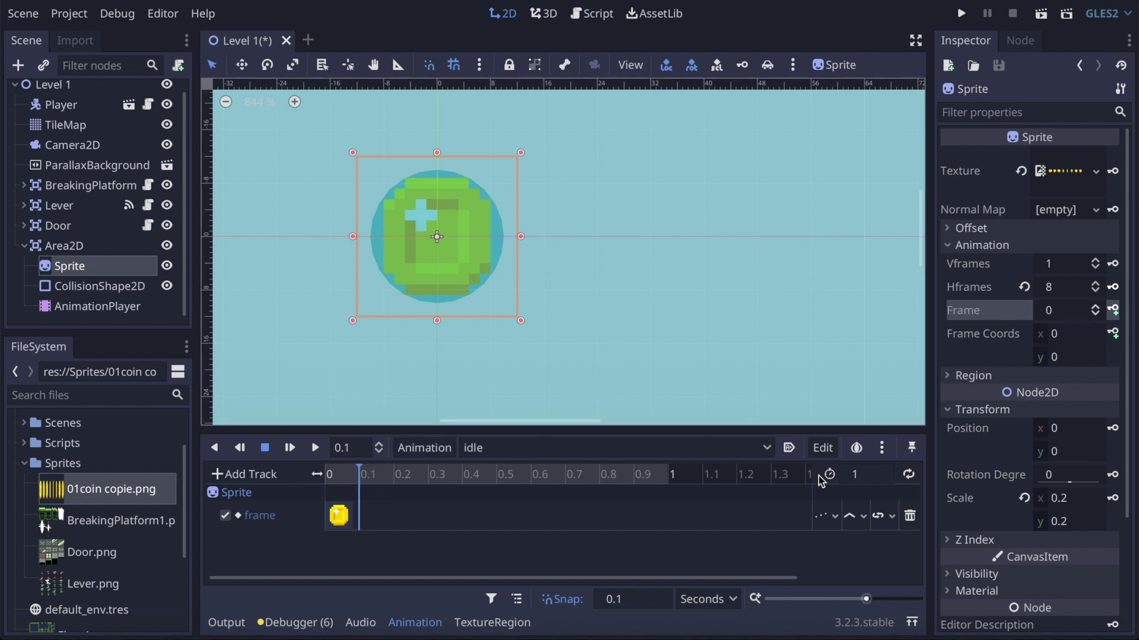
click(1095, 307)
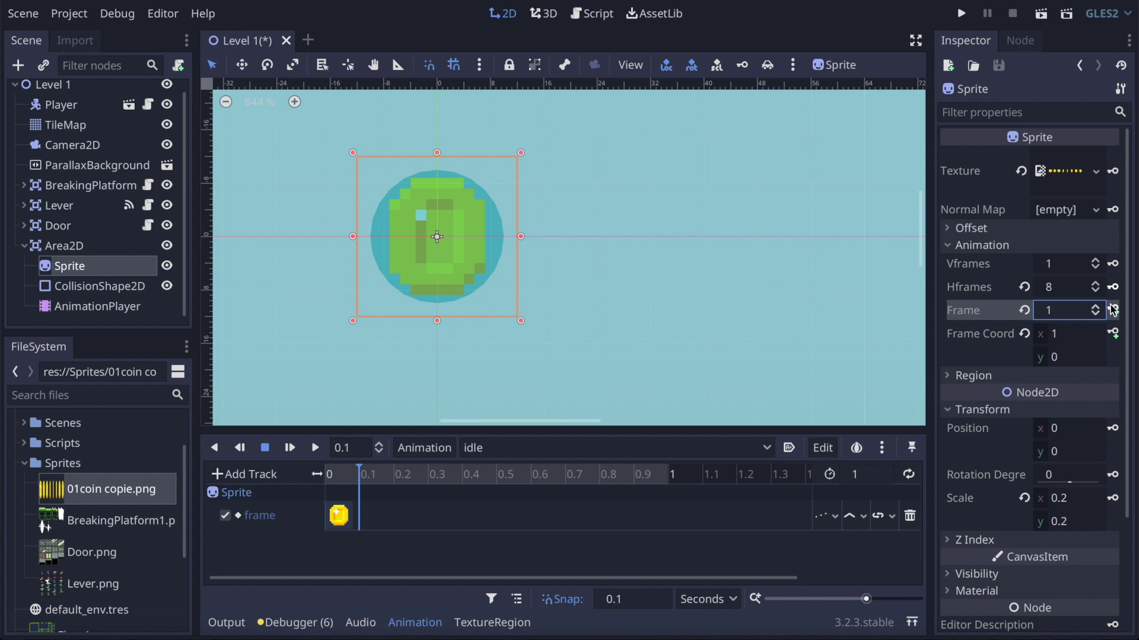
click(1113, 309)
click(1113, 309)
click(1113, 309)
click(1114, 310)
click(1113, 310)
click(1114, 310)
click(1113, 310)
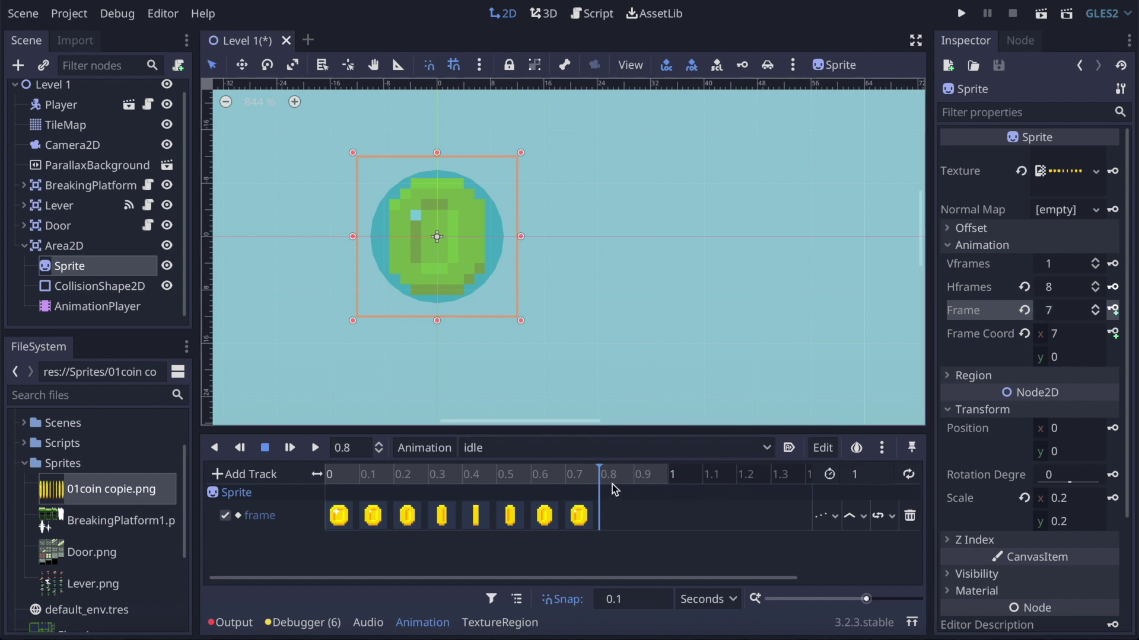
- Set the idle animation length to 0.8 seconds
click(872, 478)
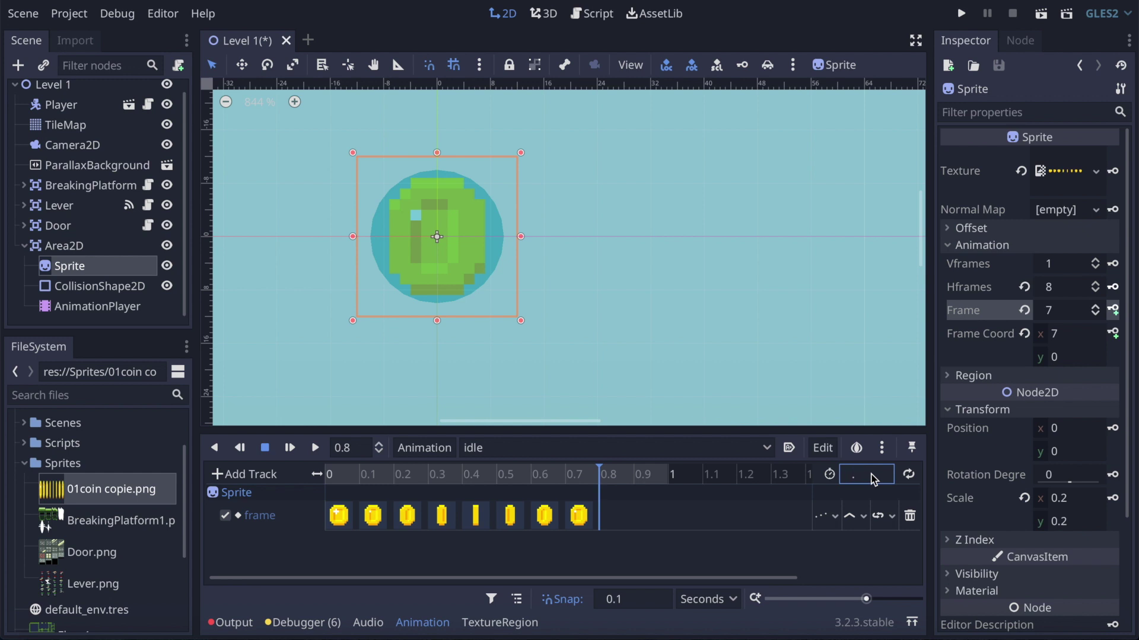
text(.8)
key(Return)
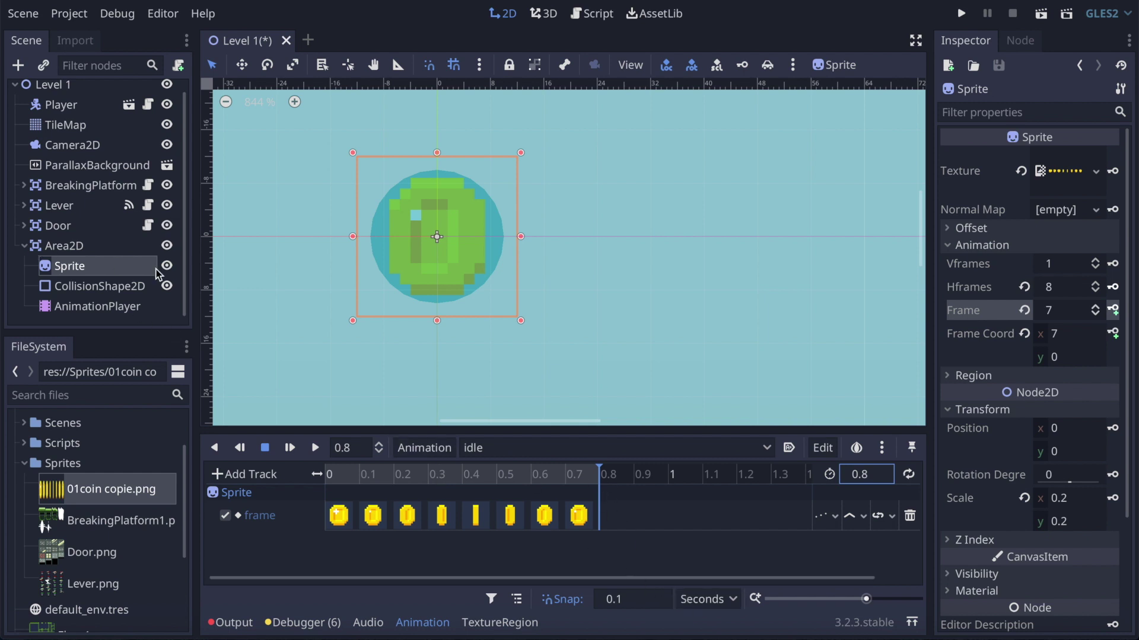
click(102, 287)
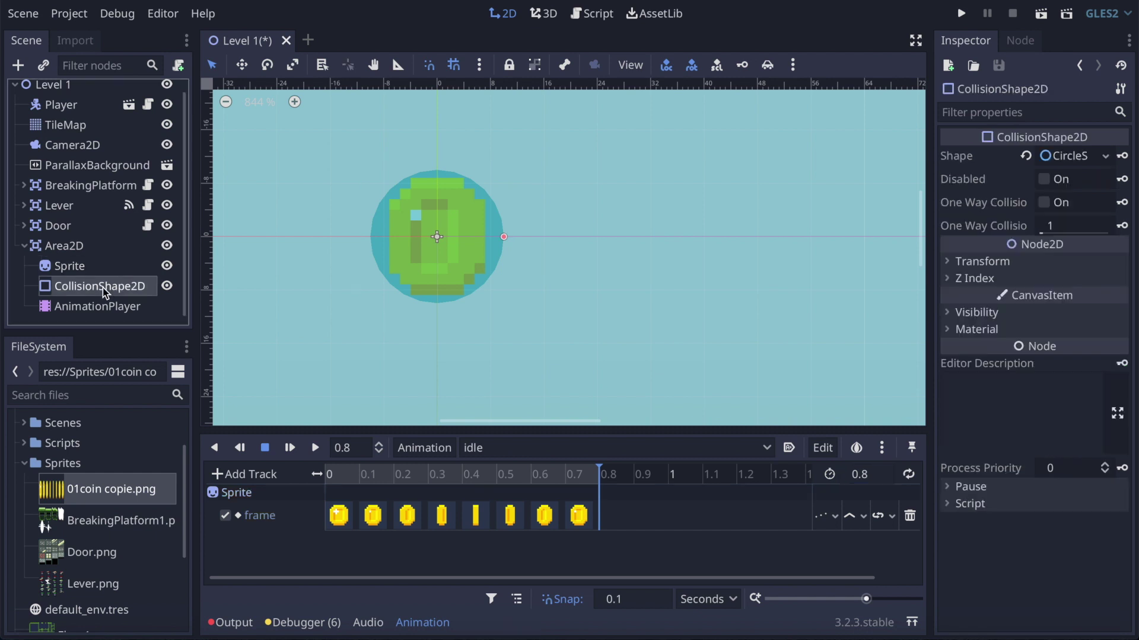
- Create a CollisionShape2D Disabled track keyed at 0 and 0.7 s
click(339, 476)
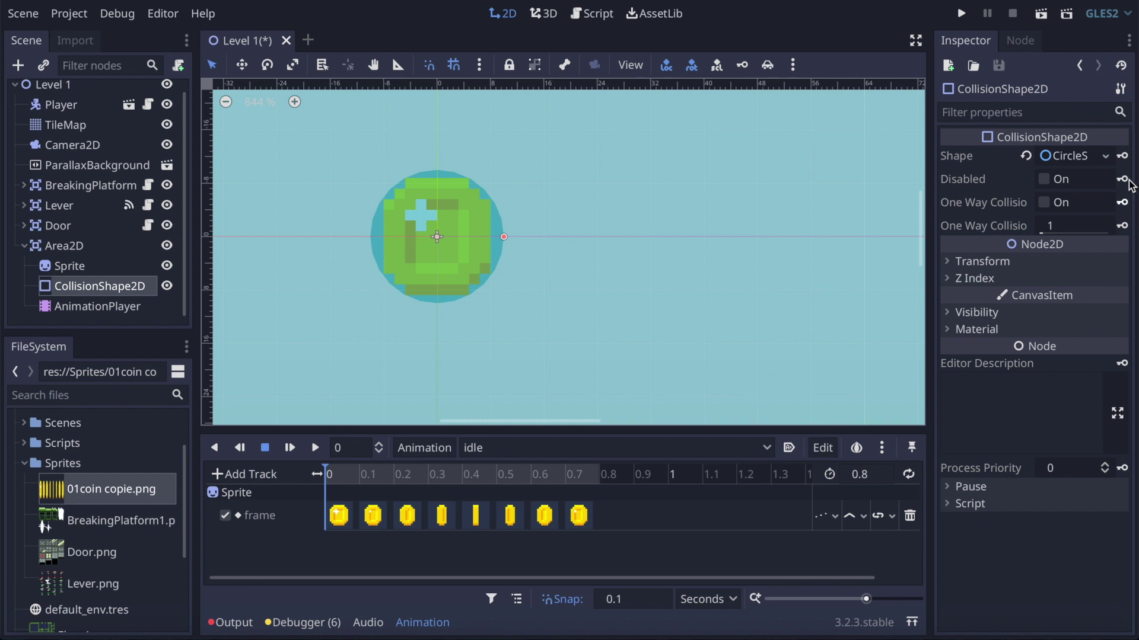
mouse_move(1124, 183)
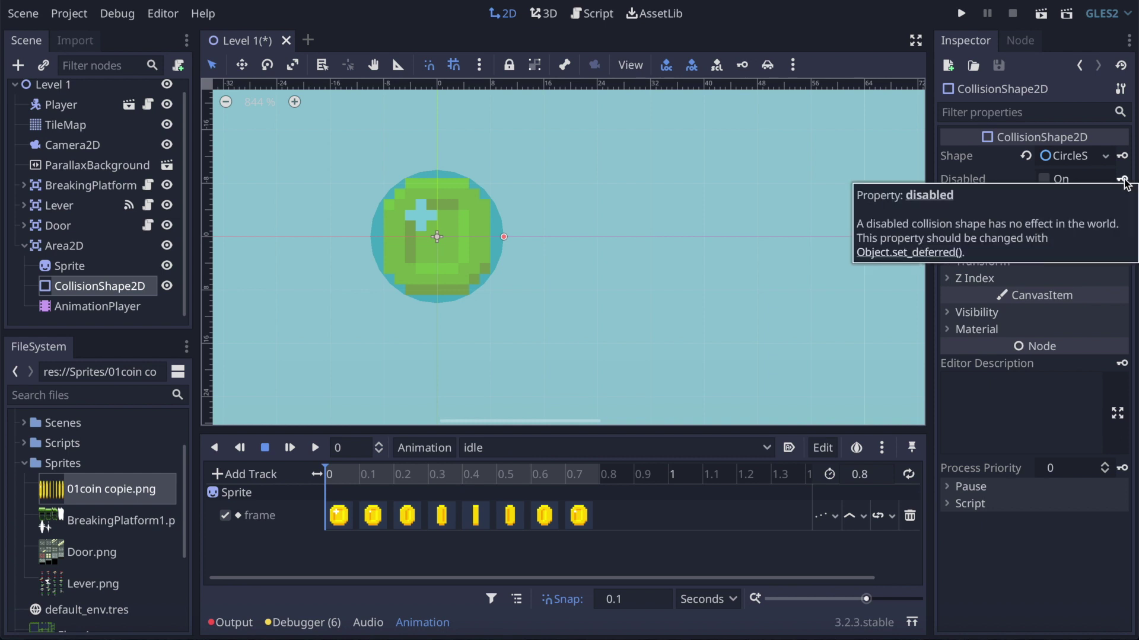
click(1123, 179)
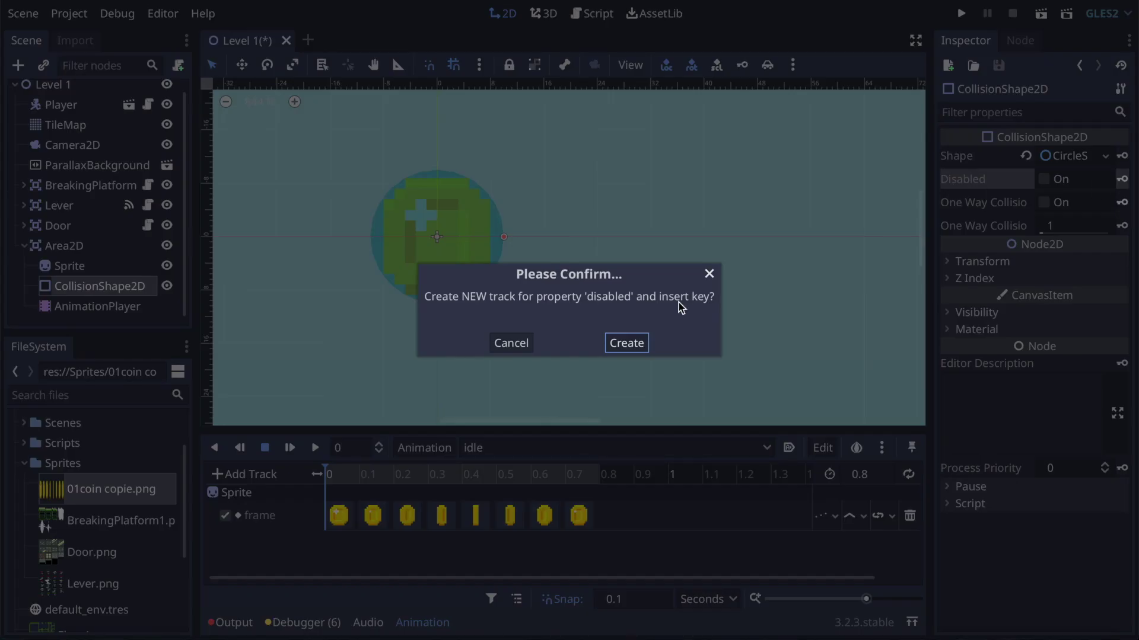
click(628, 344)
click(574, 475)
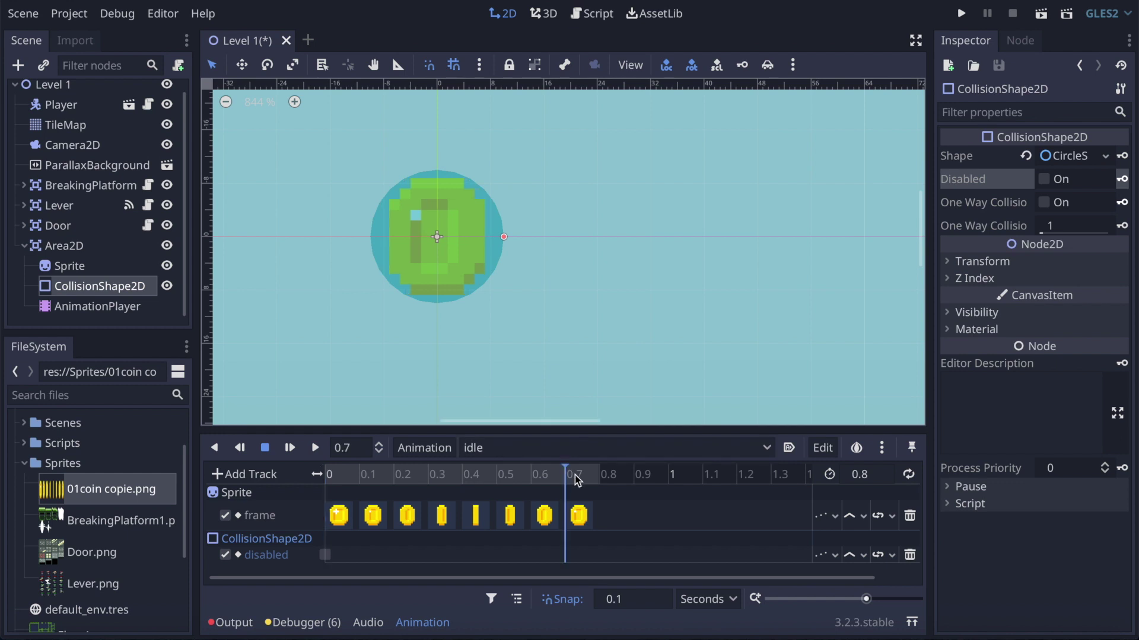
click(1122, 179)
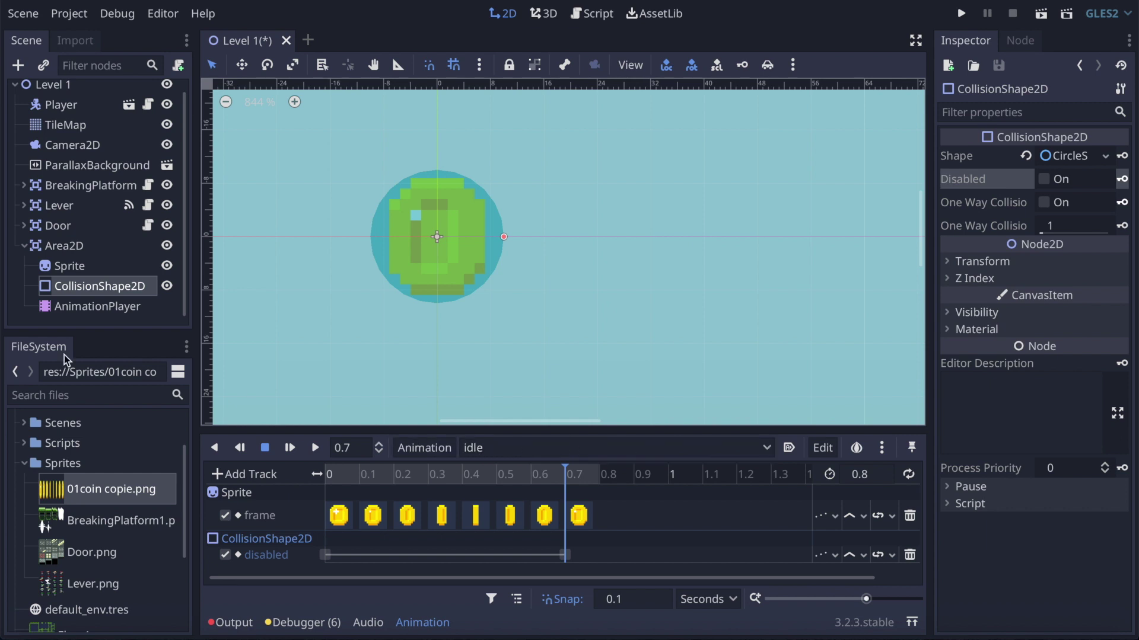
click(67, 266)
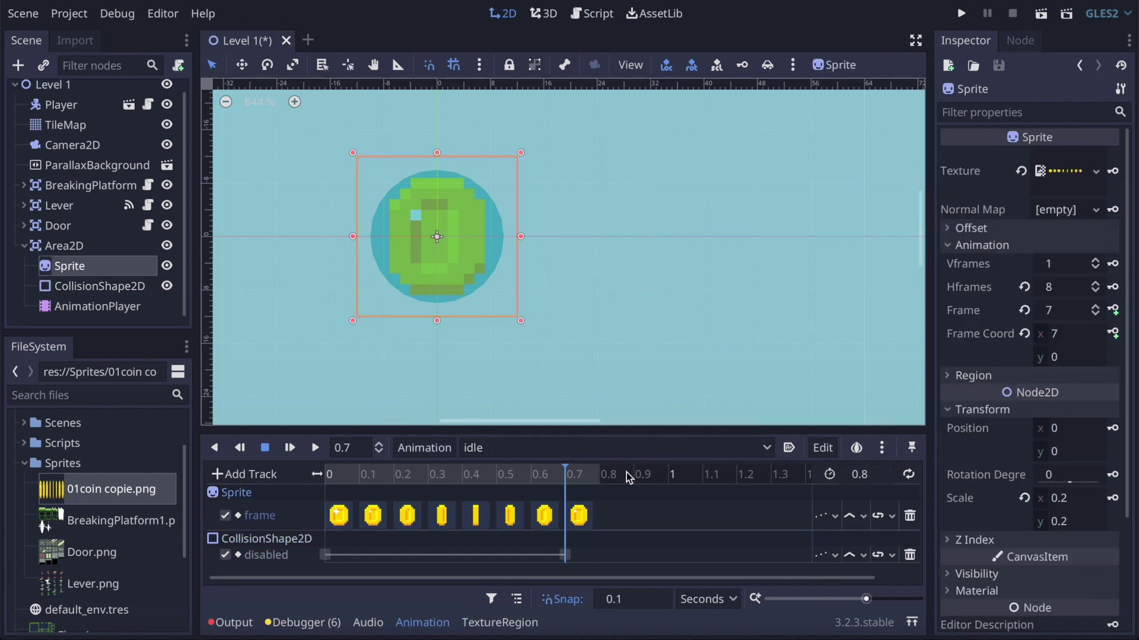
- Turn on looping and Autoplay on Load for idle, then play it
click(908, 475)
click(787, 449)
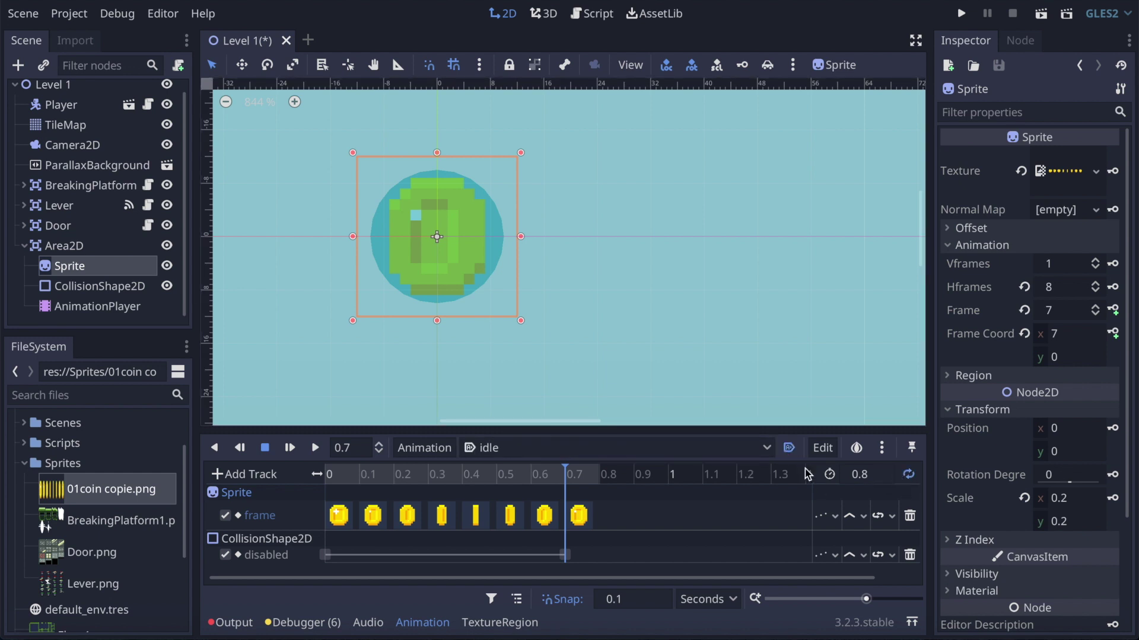
click(315, 447)
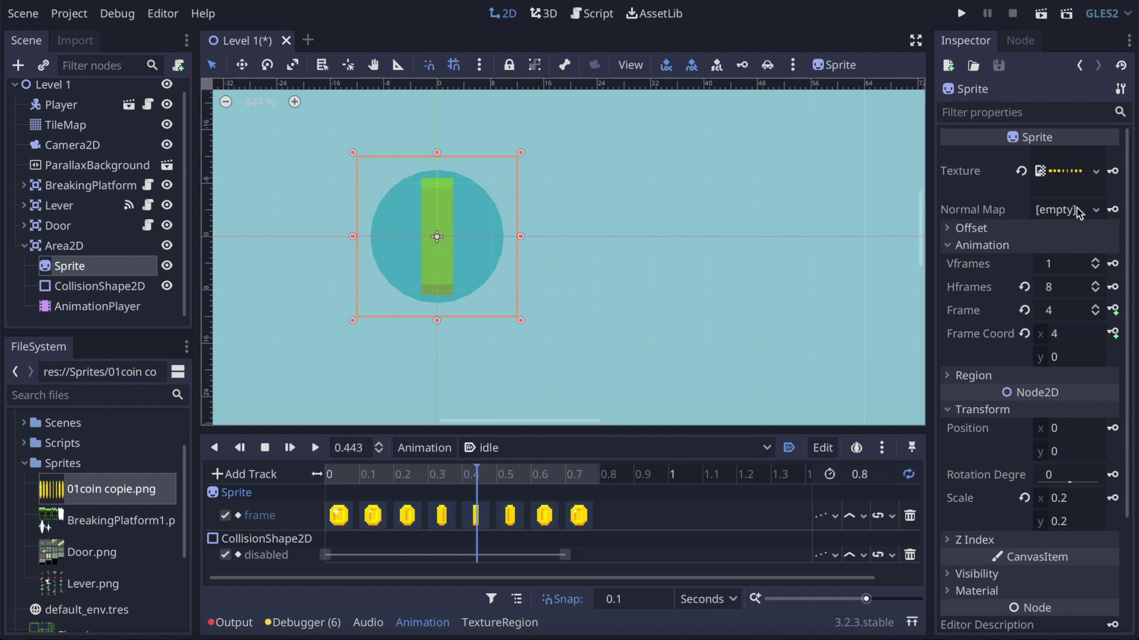
- Set the AnimationPlayer's Current Animation to [stop]
click(80, 308)
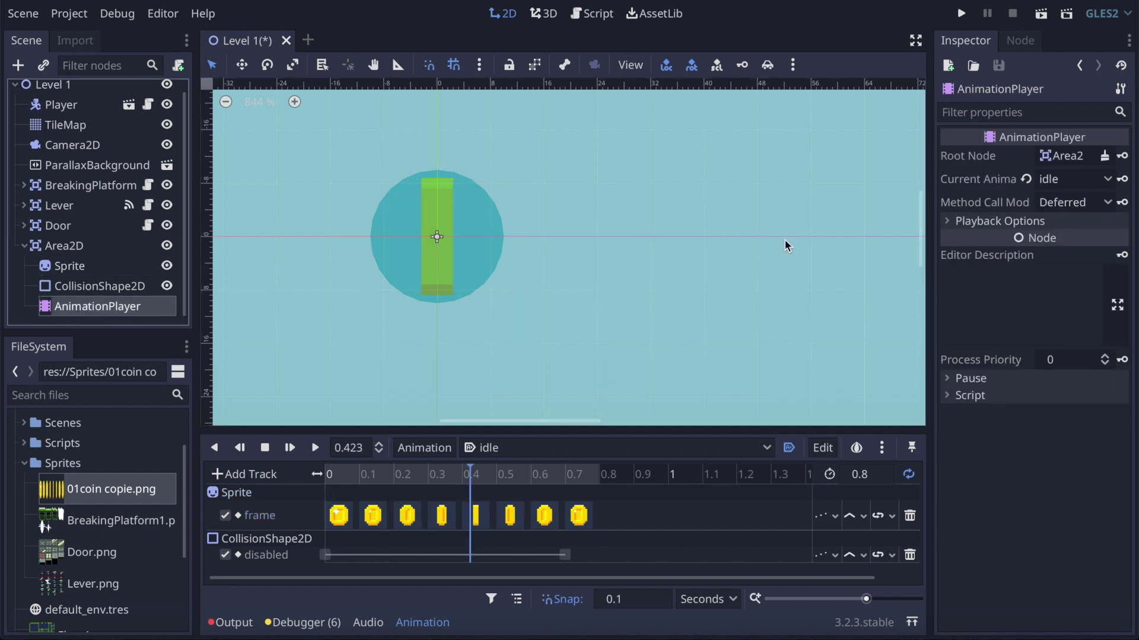
click(1050, 180)
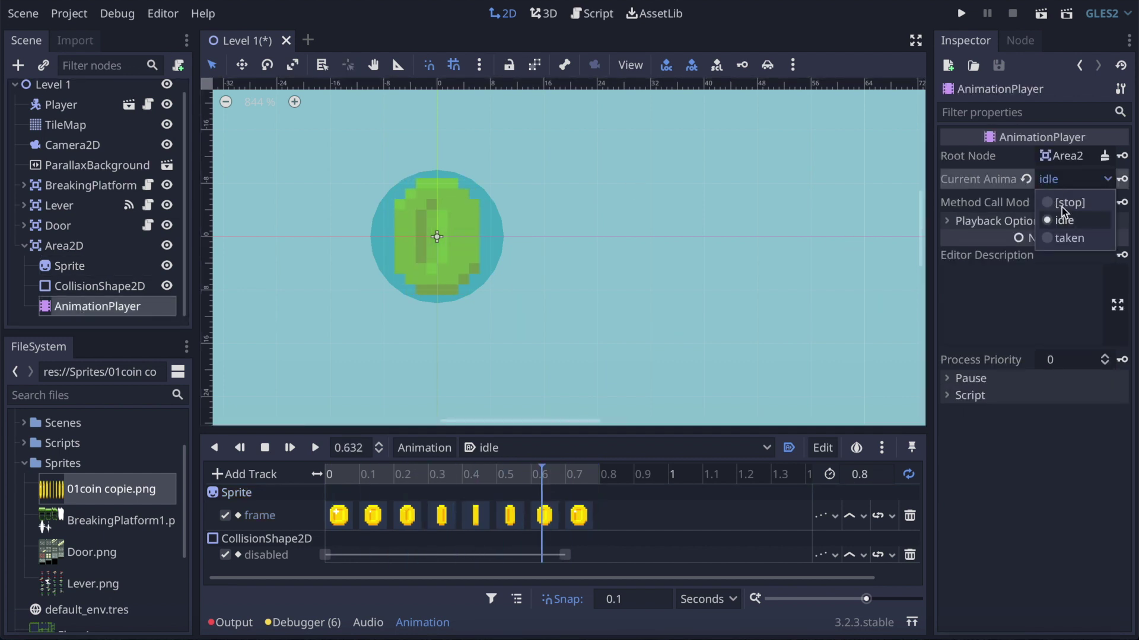
click(1061, 204)
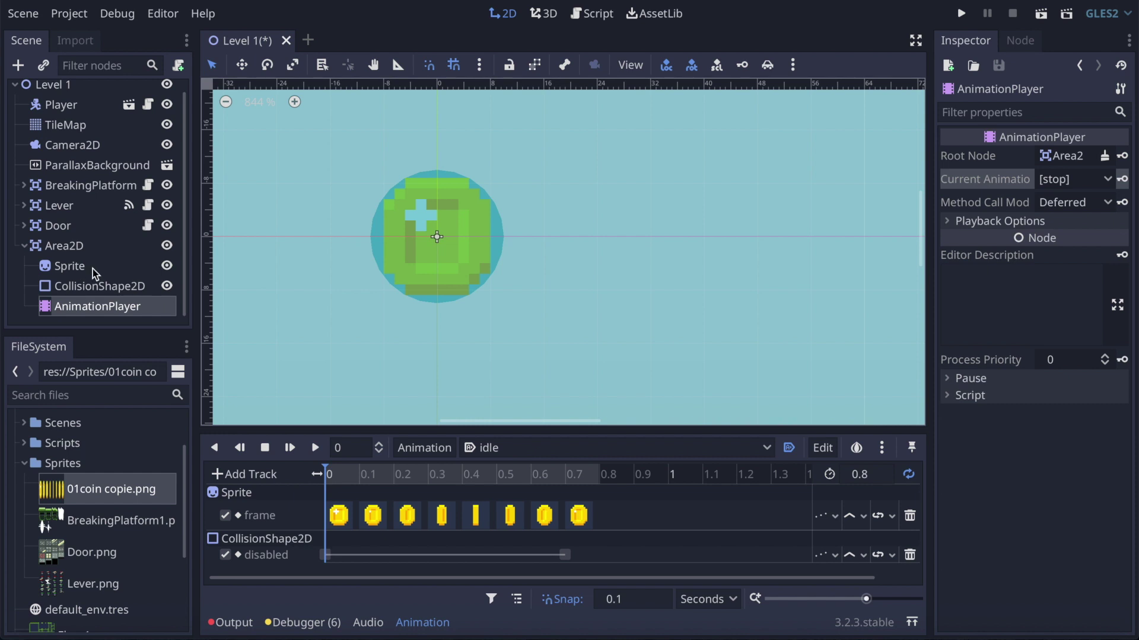
click(72, 267)
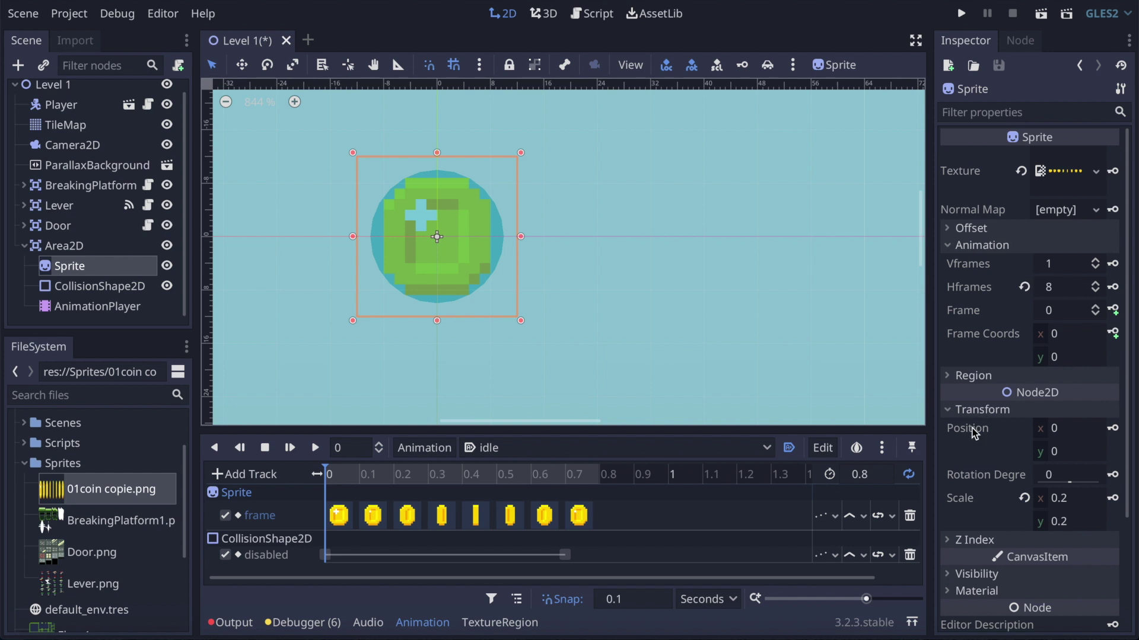
click(374, 479)
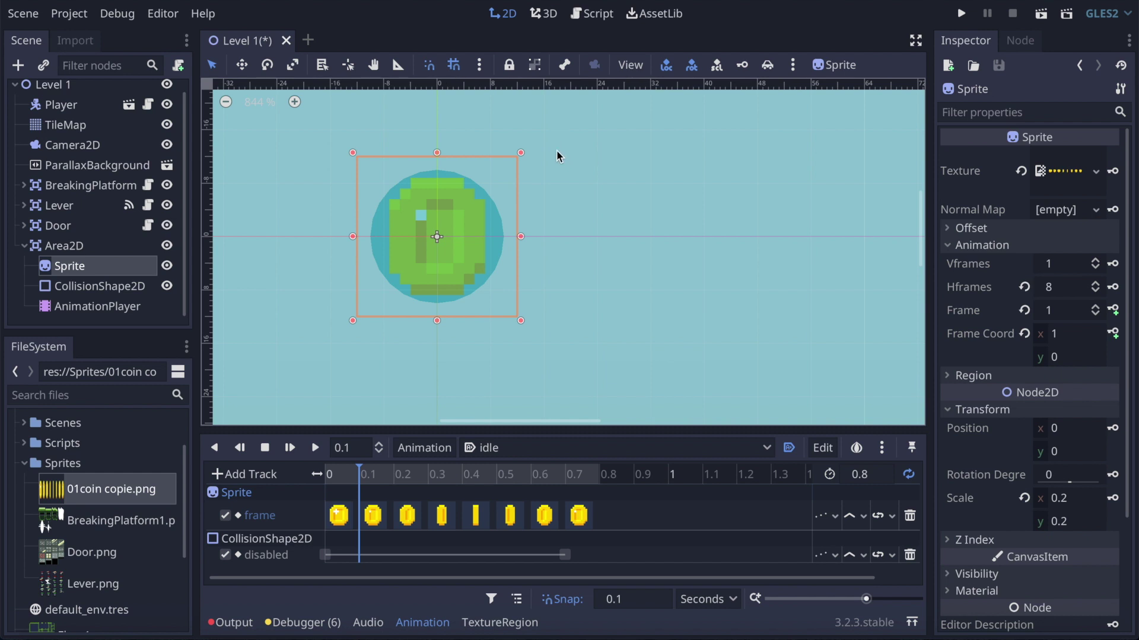
scroll(551, 152, down, 15)
scroll(543, 150, up, 3)
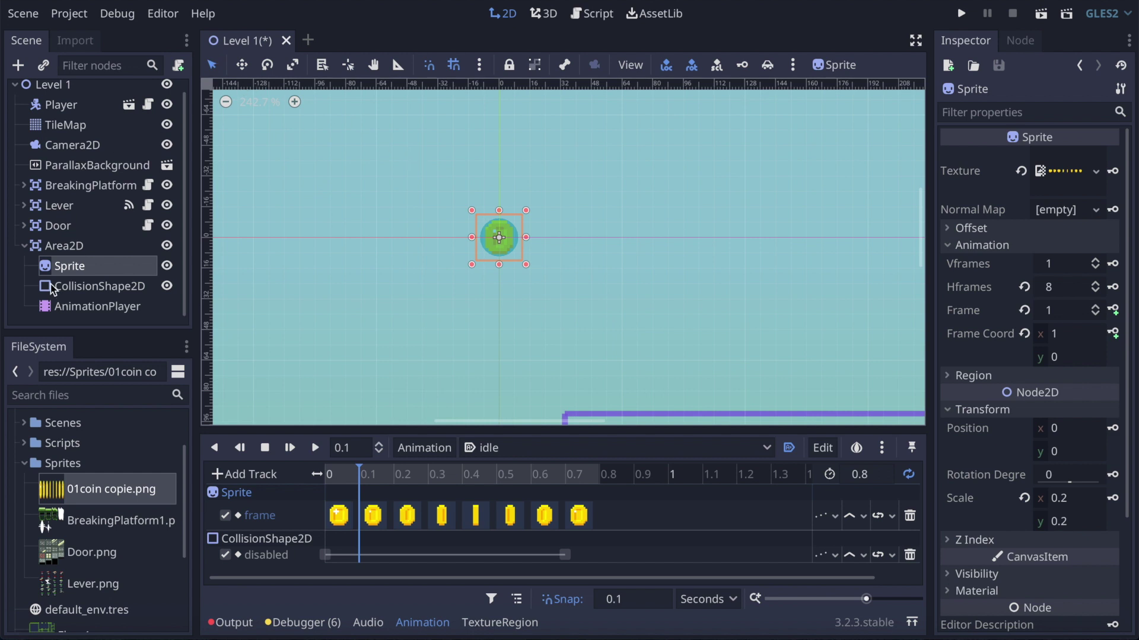
click(242, 65)
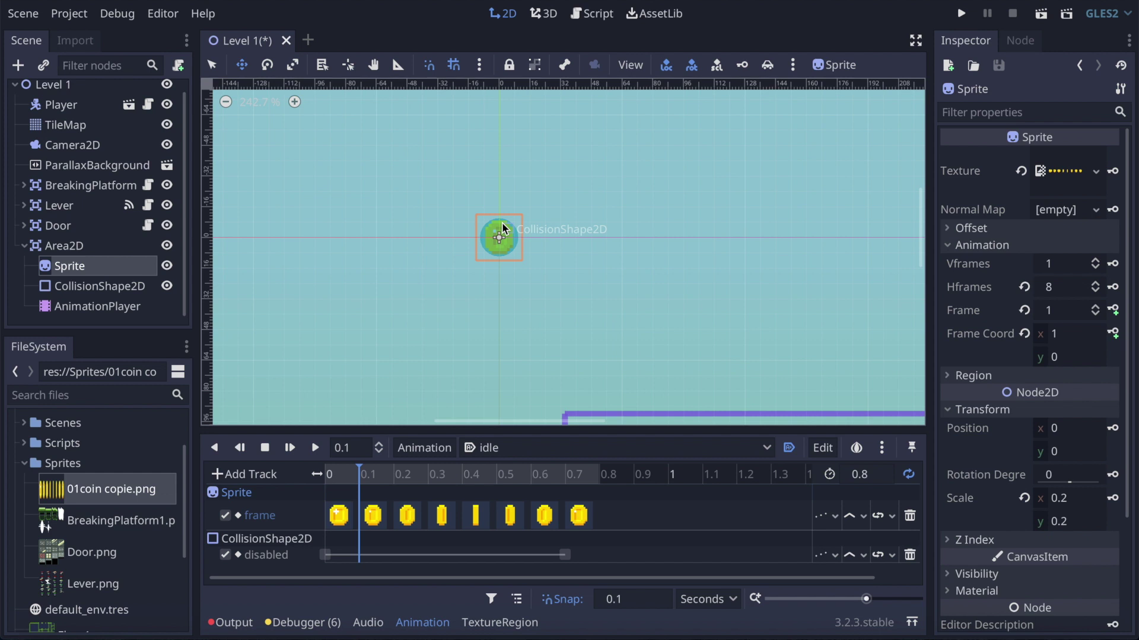
drag(502, 234, 503, 203)
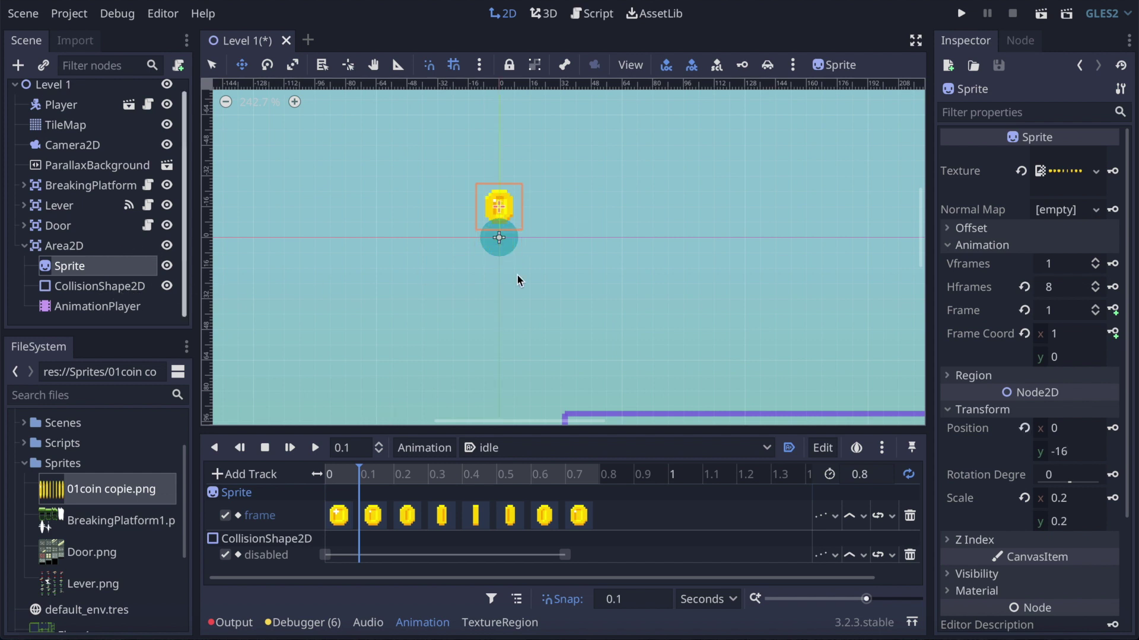
drag(506, 207, 507, 243)
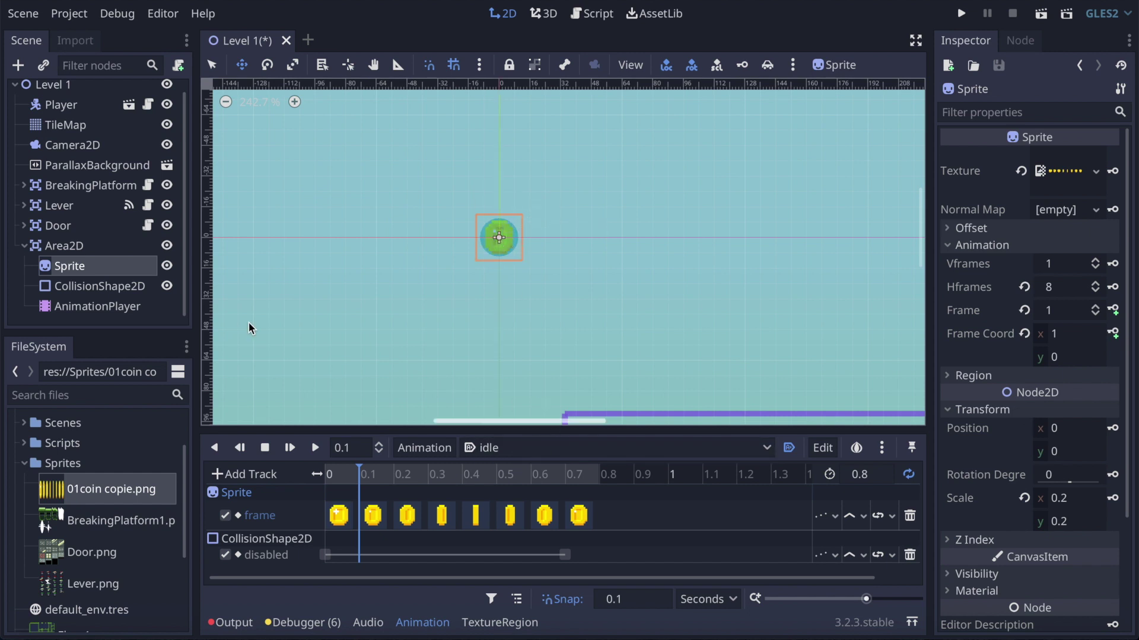
- Copy the Sprite frame and CollisionShape2D disabled tracks from the idle animation
click(546, 449)
click(503, 488)
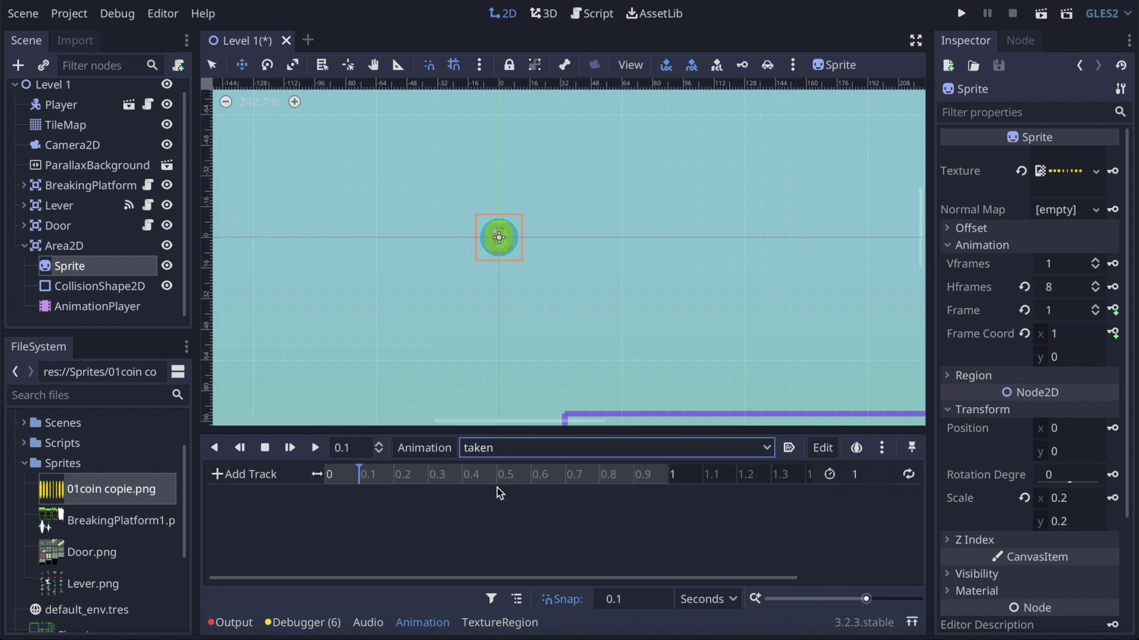
click(469, 450)
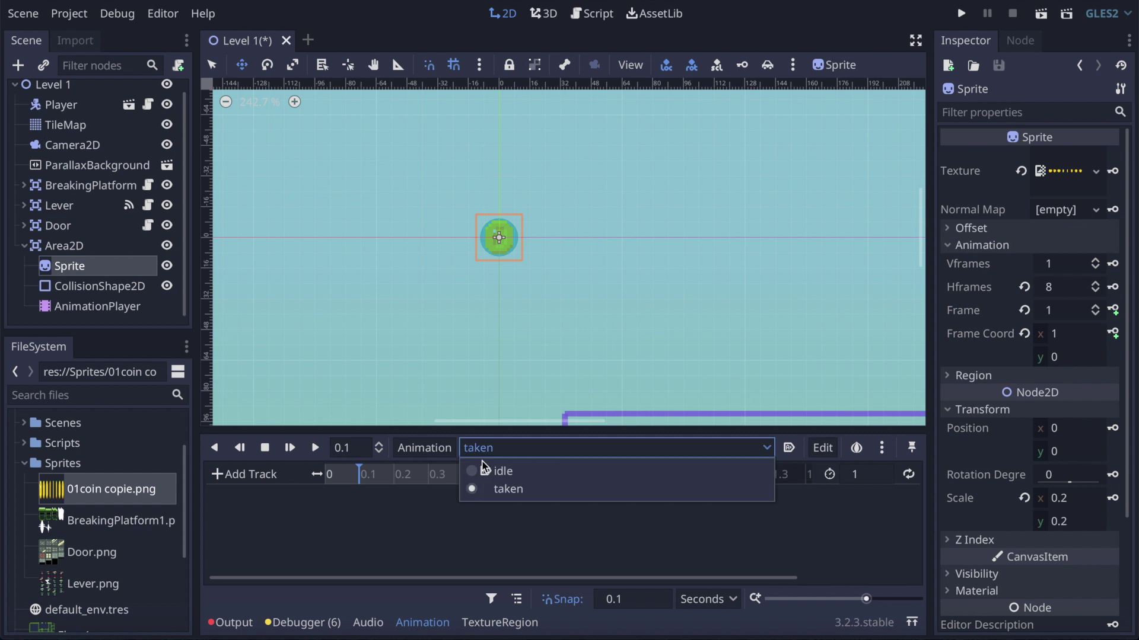
click(492, 471)
click(336, 475)
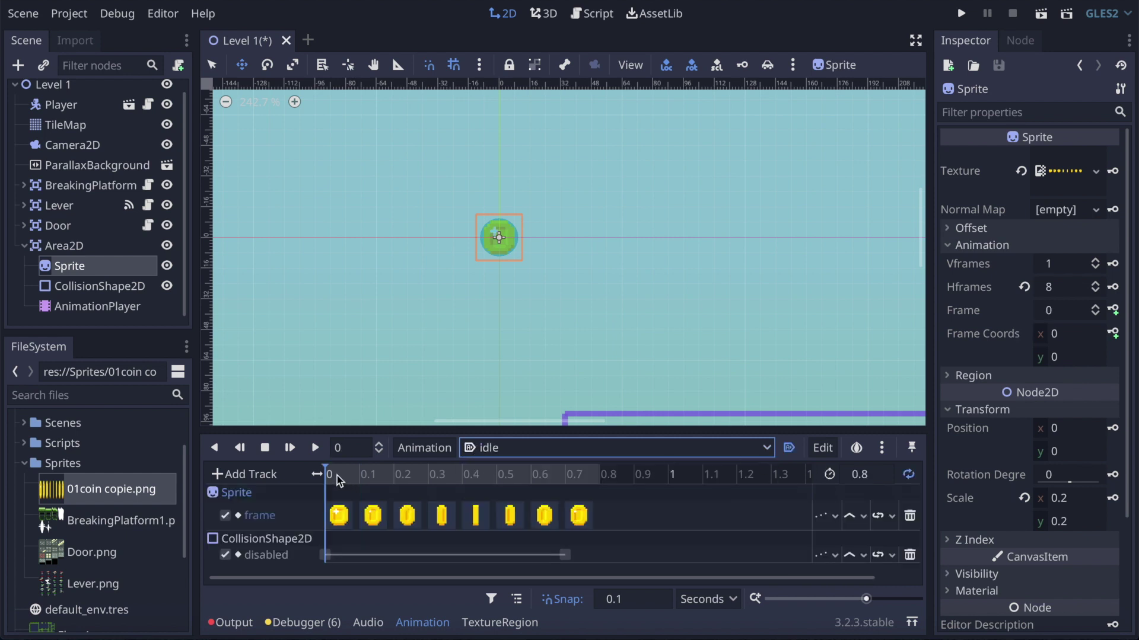
click(831, 449)
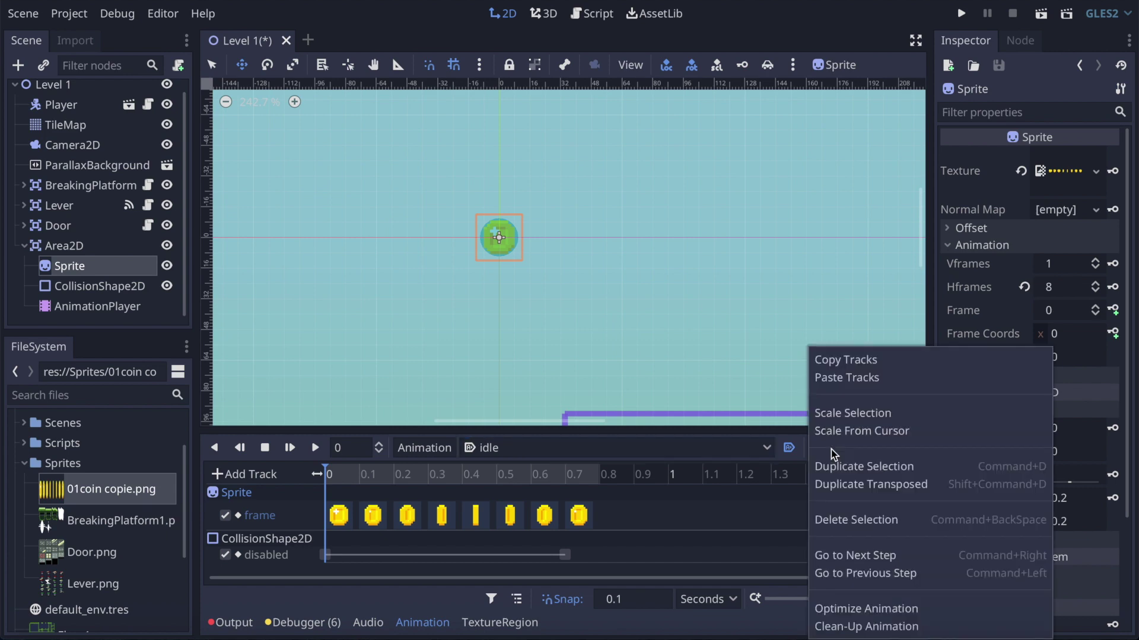
click(867, 365)
click(453, 162)
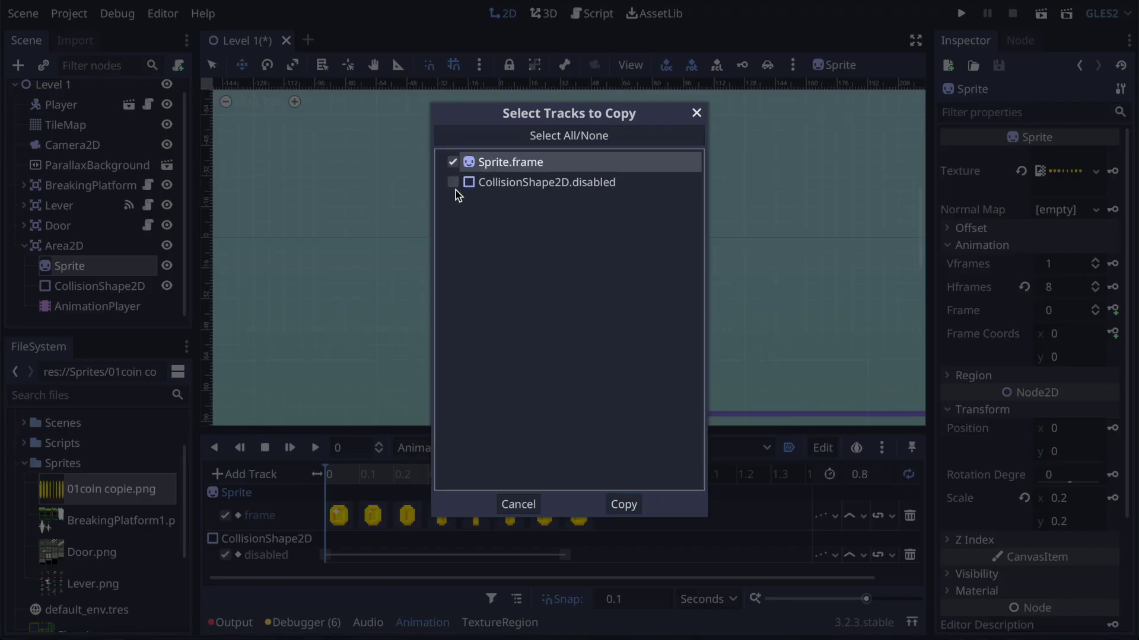
click(453, 183)
click(624, 505)
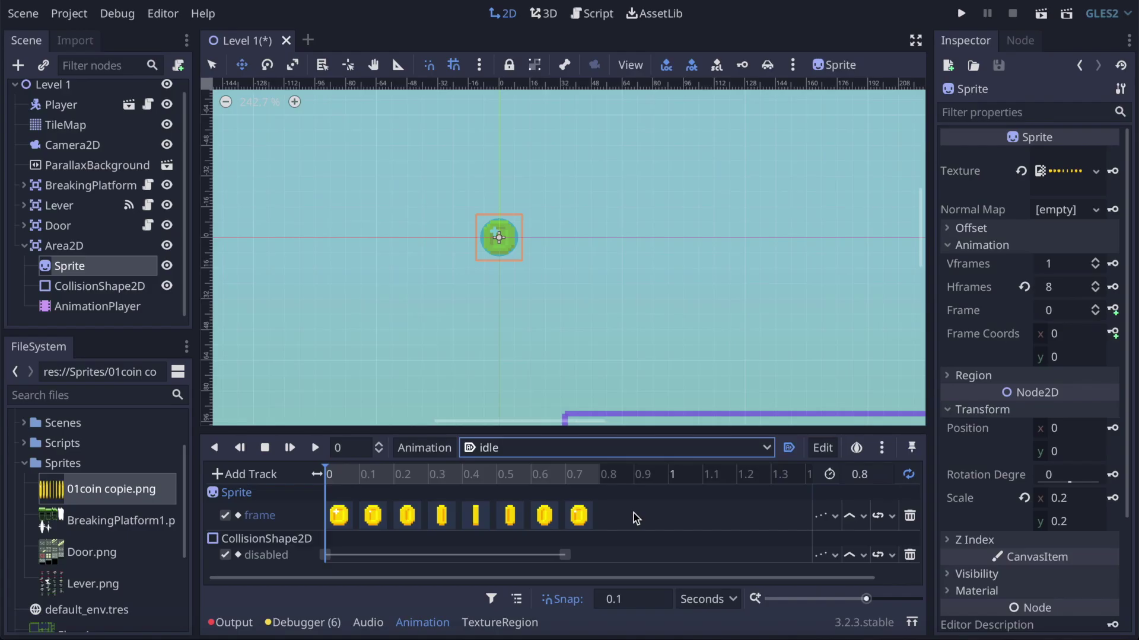
- Paste the copied tracks into the taken animation and enlarge the timeline panel
click(566, 446)
click(504, 489)
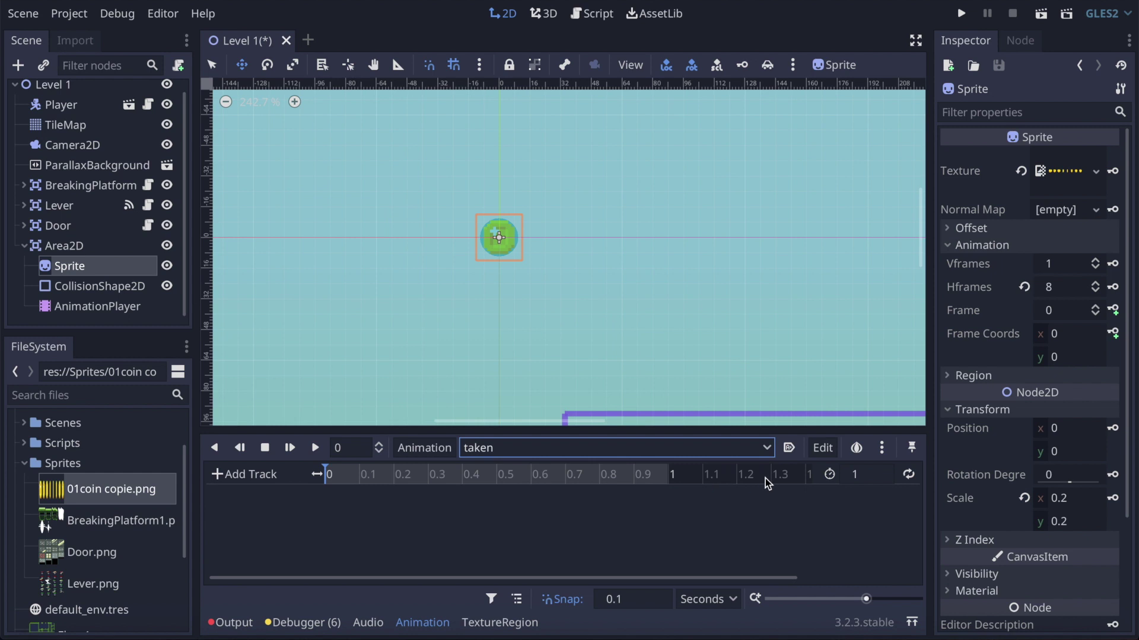
click(823, 448)
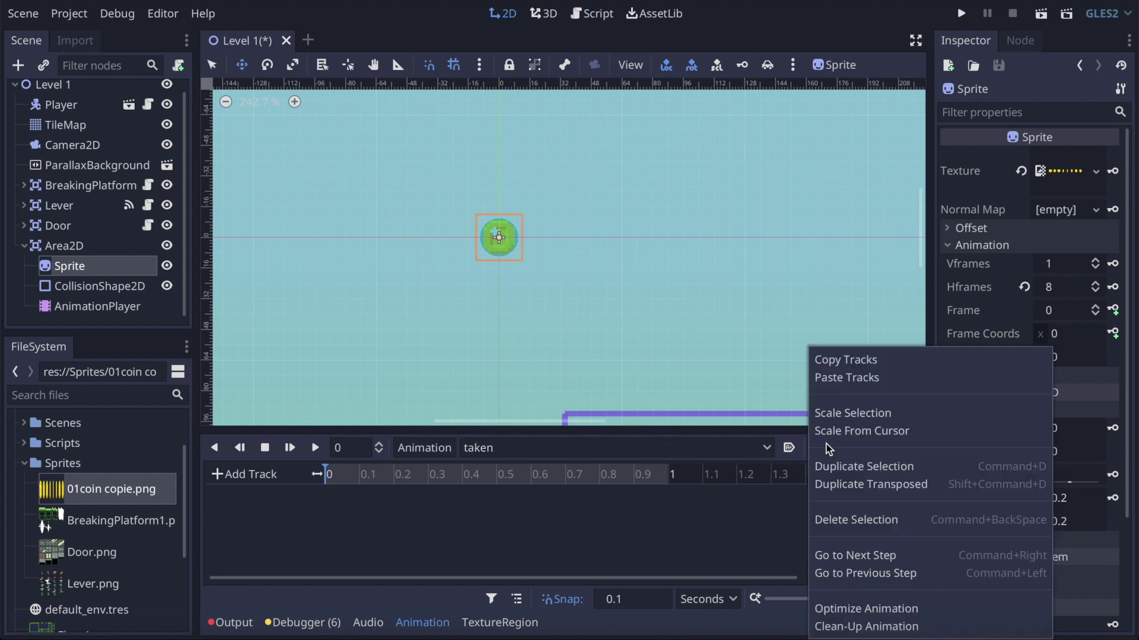
click(856, 380)
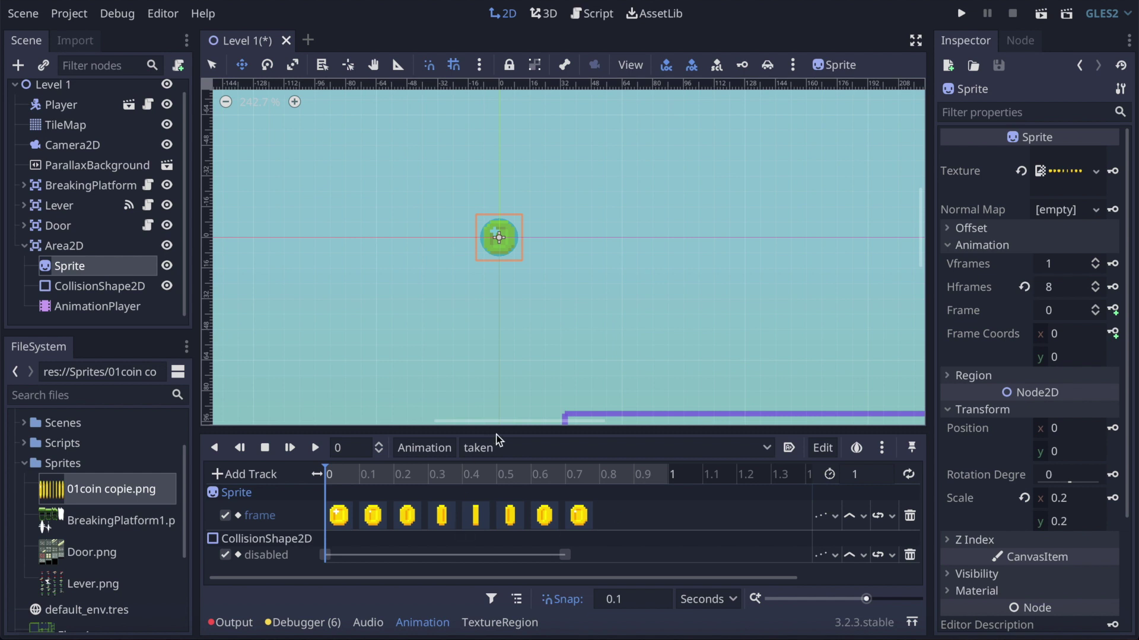
drag(553, 423, 536, 376)
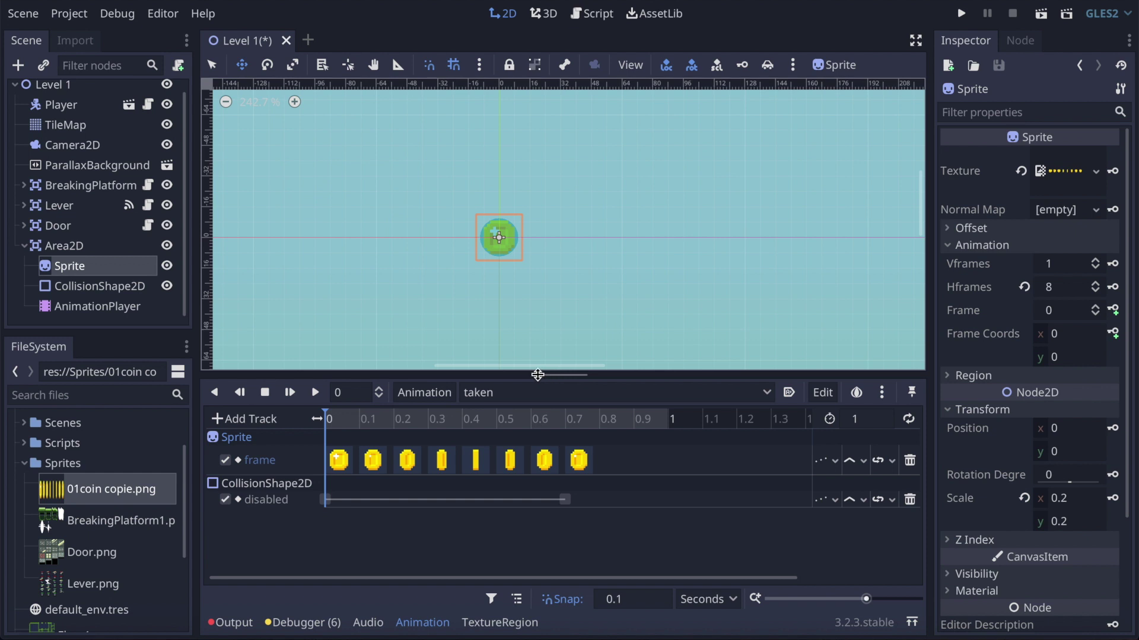
- At 0.1 s in the taken animation, drag the coin Sprite up to position 0, -16
click(381, 455)
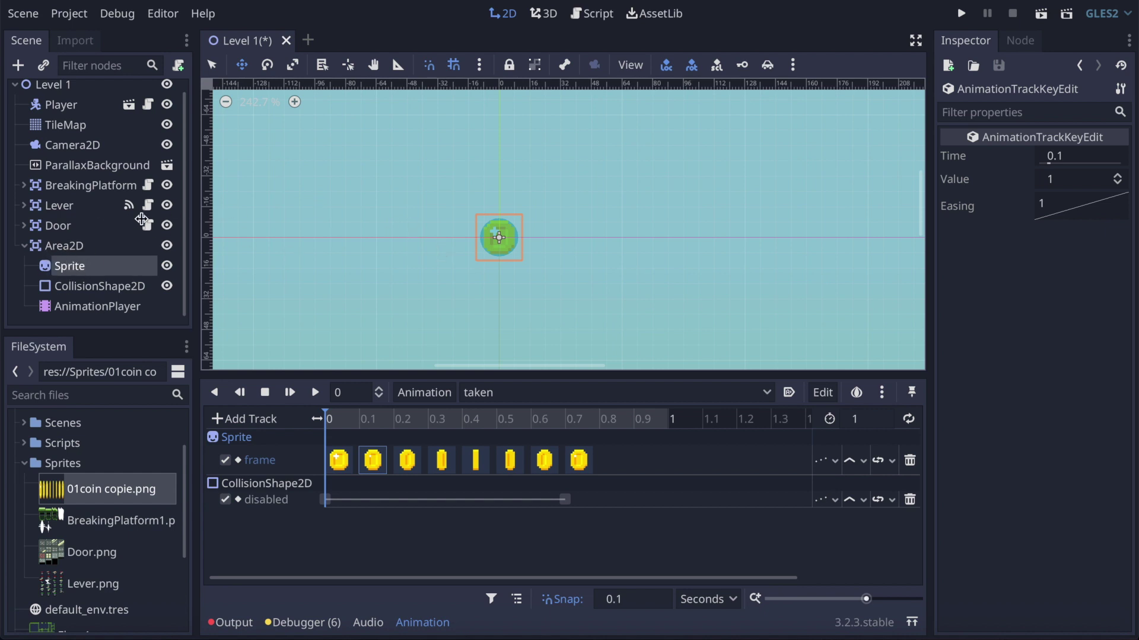
click(47, 268)
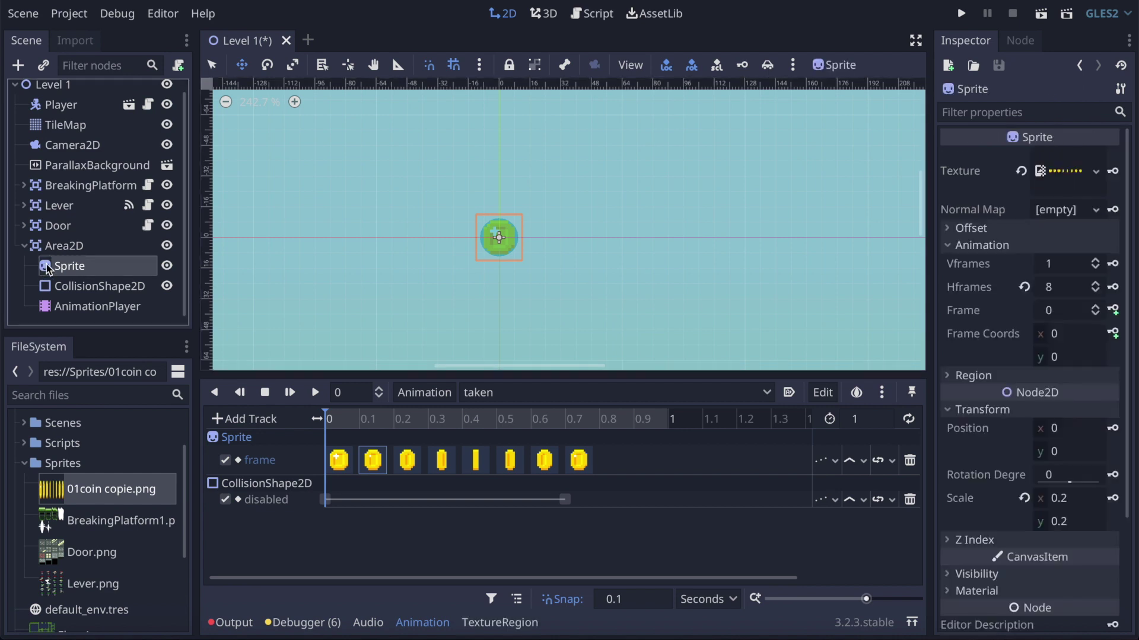
click(64, 244)
click(49, 270)
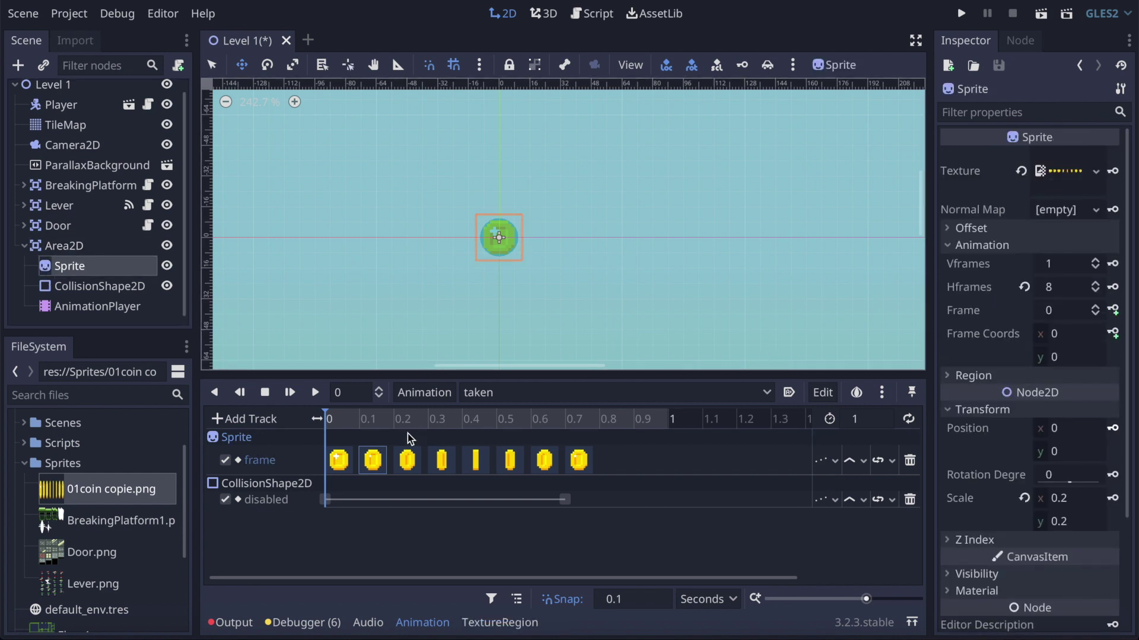
click(363, 421)
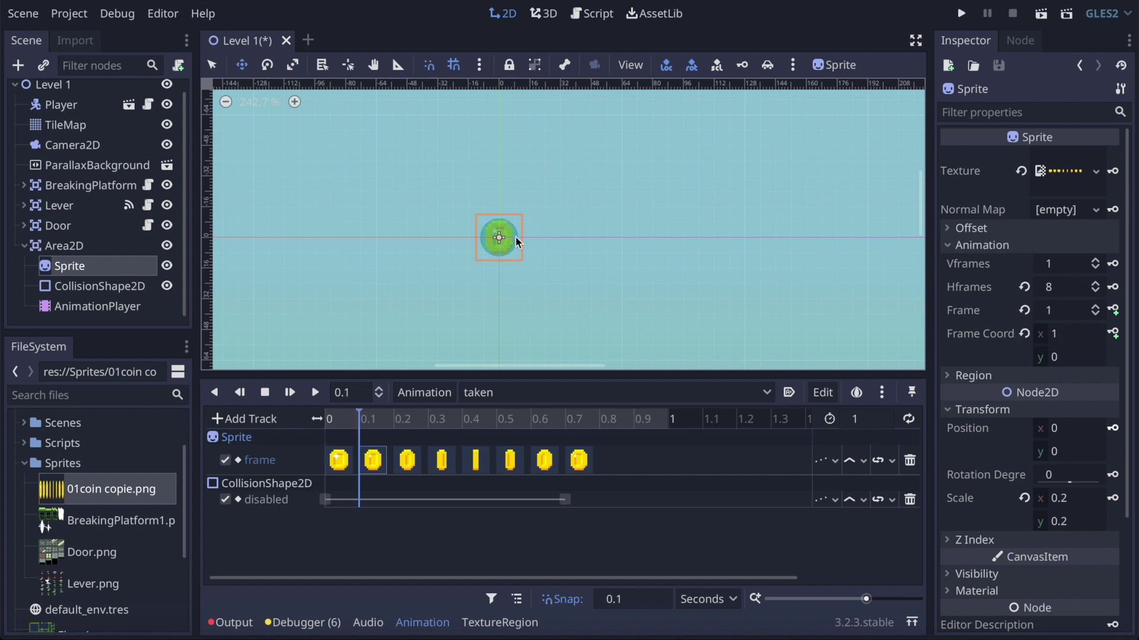
drag(501, 240, 503, 218)
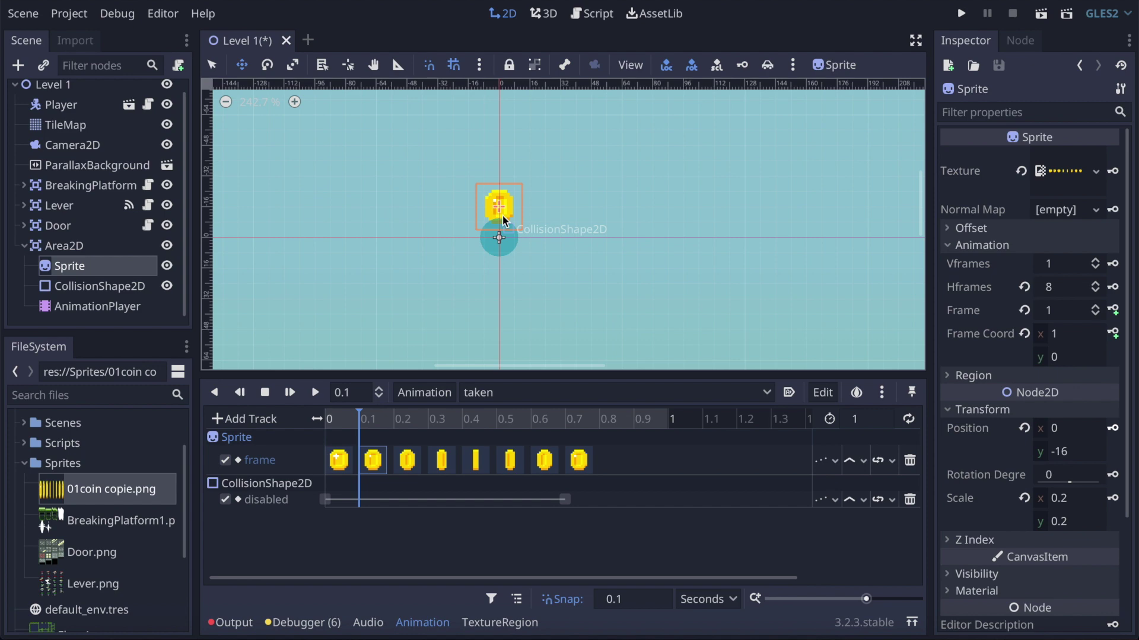
- Create the Sprite position track and key the rising coin at 0.1, 0.2 and 0.3 s
click(1113, 428)
click(612, 343)
click(413, 423)
click(396, 419)
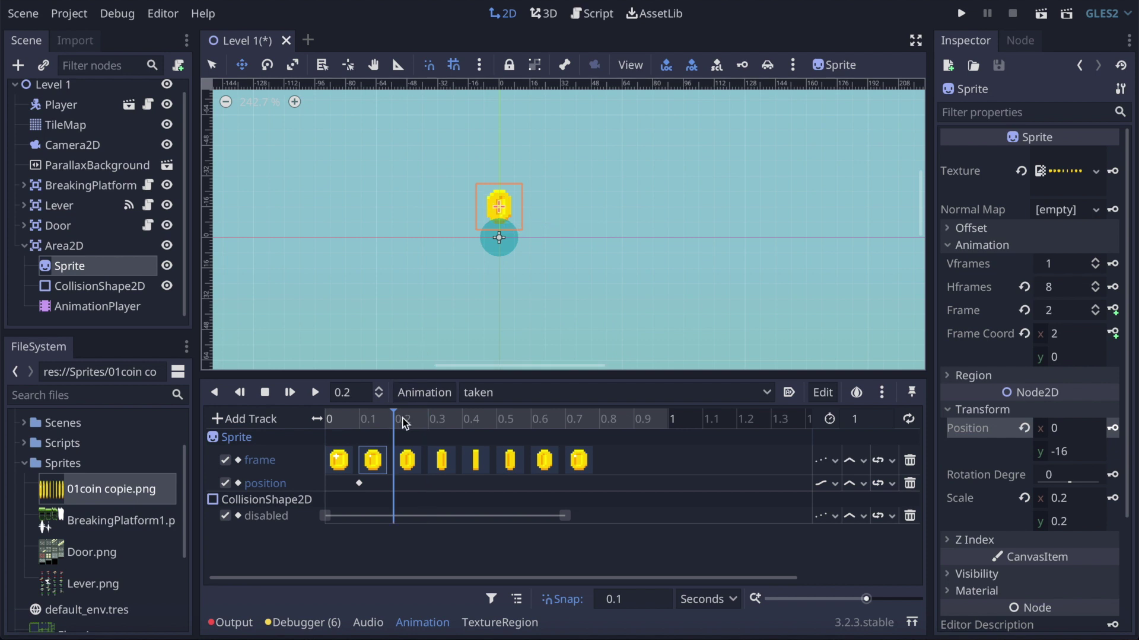
drag(504, 204, 501, 177)
click(1112, 429)
mouse_move(446, 420)
mouse_down()
mouse_move(453, 373)
mouse_move(438, 421)
mouse_up()
drag(507, 176, 506, 144)
click(1113, 429)
- Key the coin at y -64 at 0.4 s and y -88 at 0.5 s, then rewind
click(473, 419)
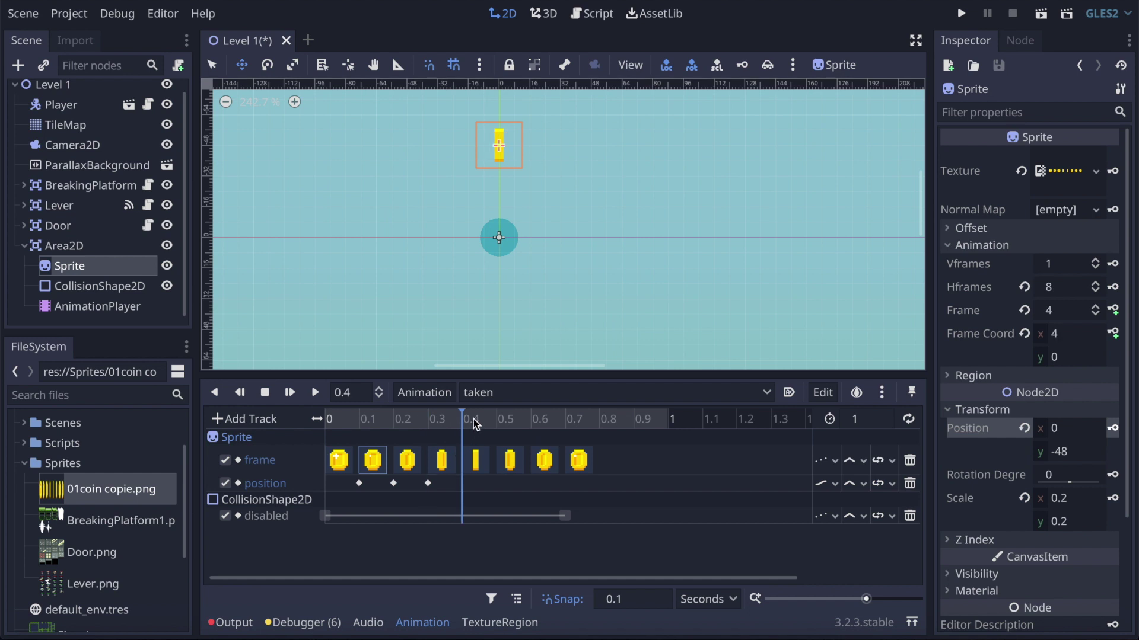
drag(499, 132, 499, 108)
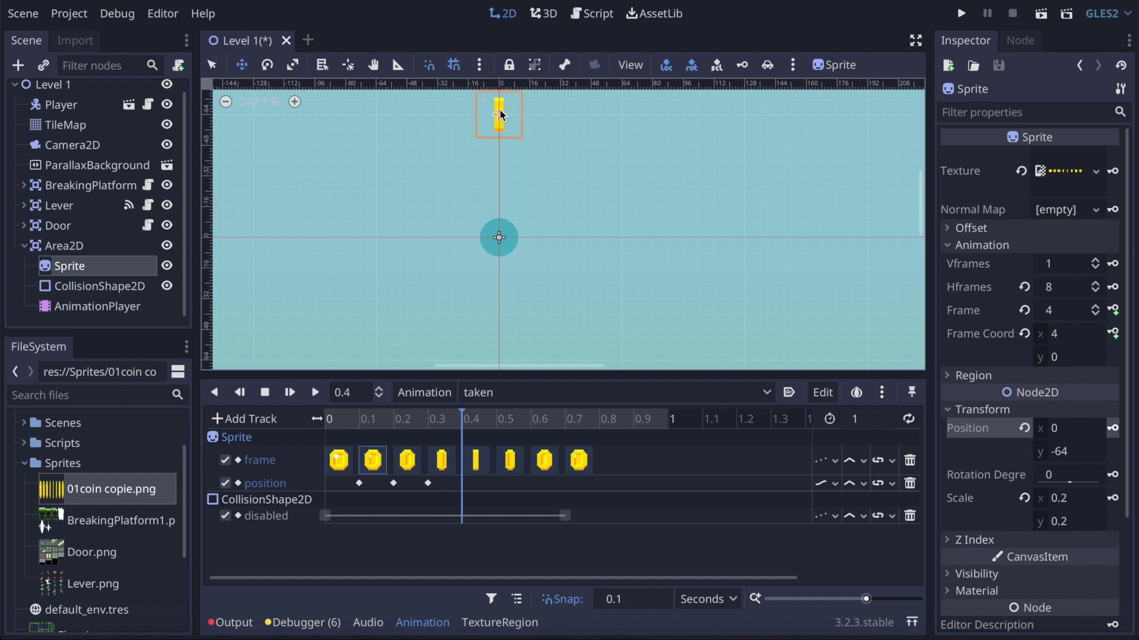
click(1113, 428)
scroll(702, 269, up, 4)
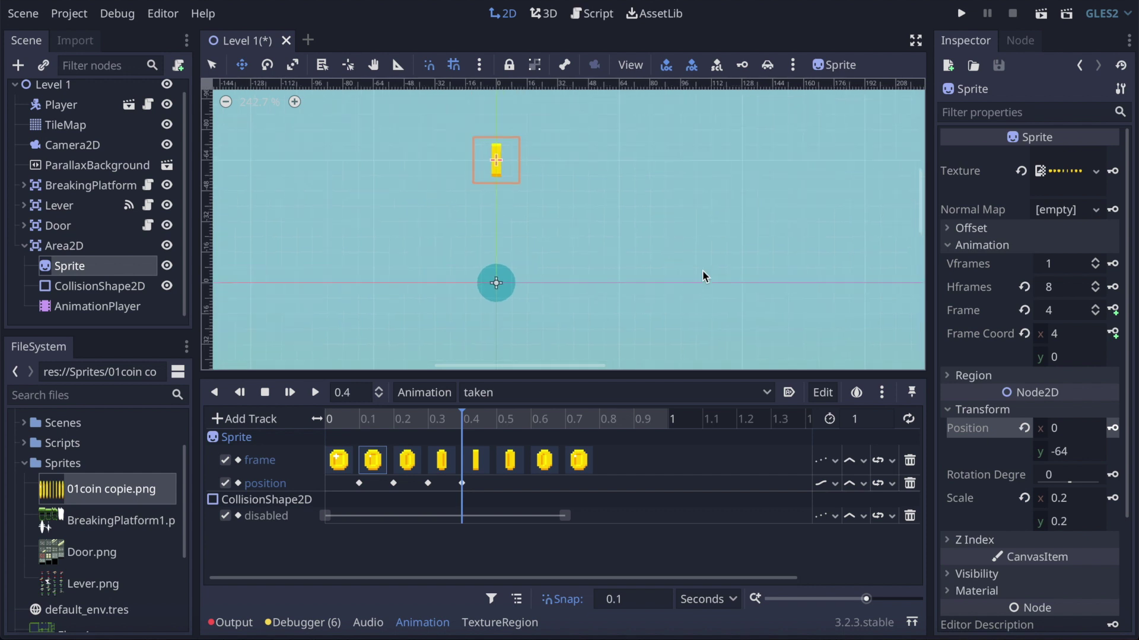
click(511, 462)
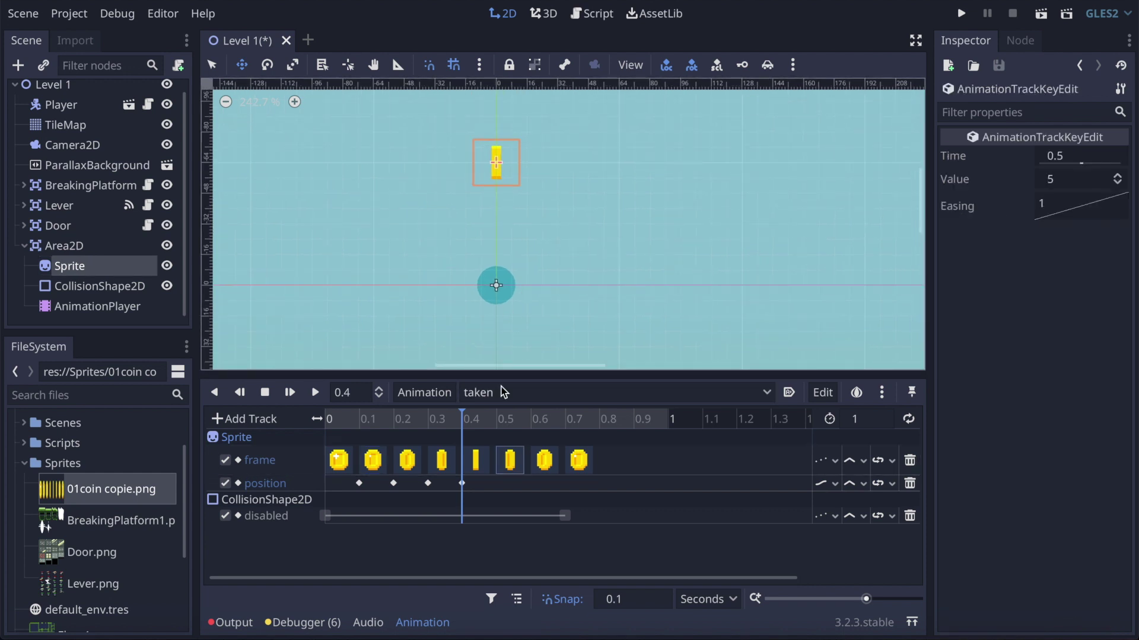
click(510, 415)
drag(494, 151, 495, 108)
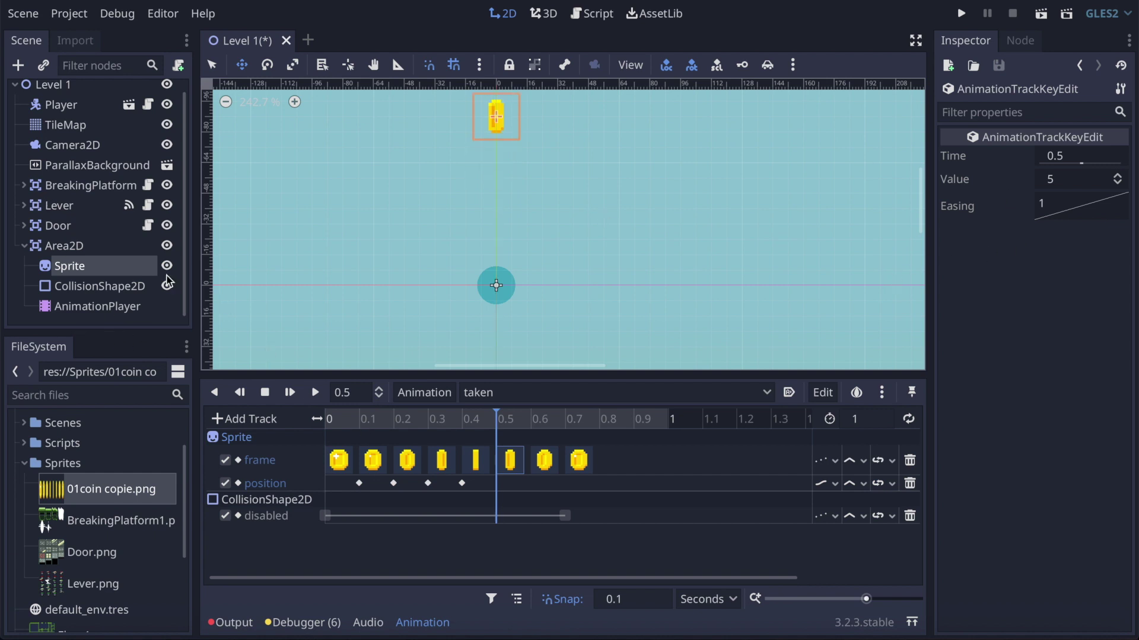
click(45, 268)
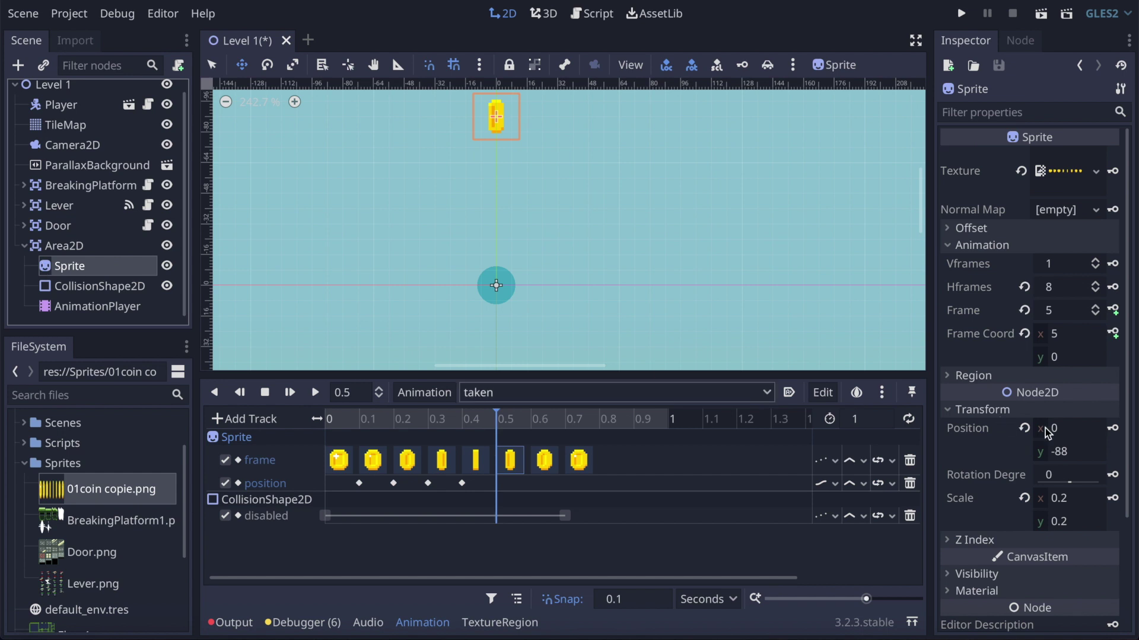
click(1114, 429)
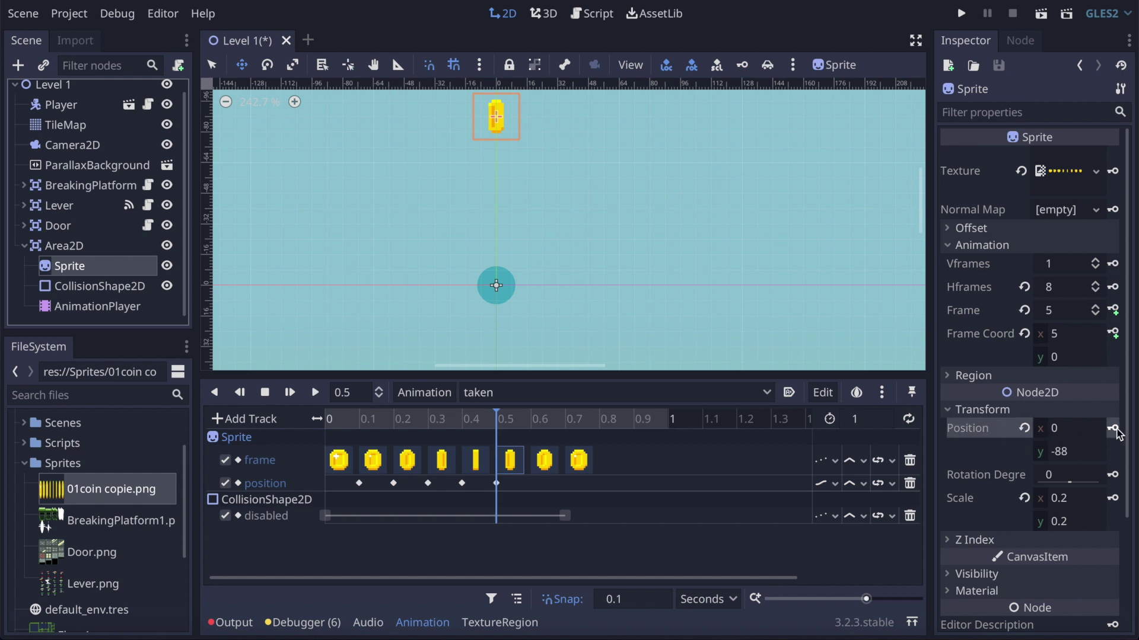
click(336, 422)
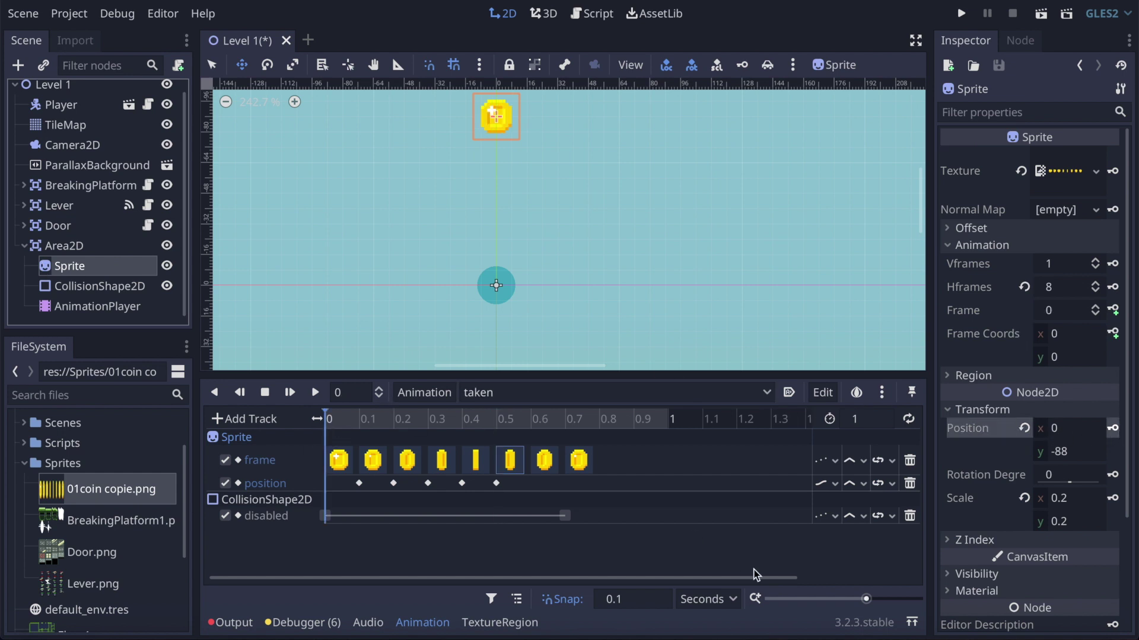
- Key the Sprite's opaque Modulate colour at 0 s, creating a modulate track
scroll(995, 507, down, 3)
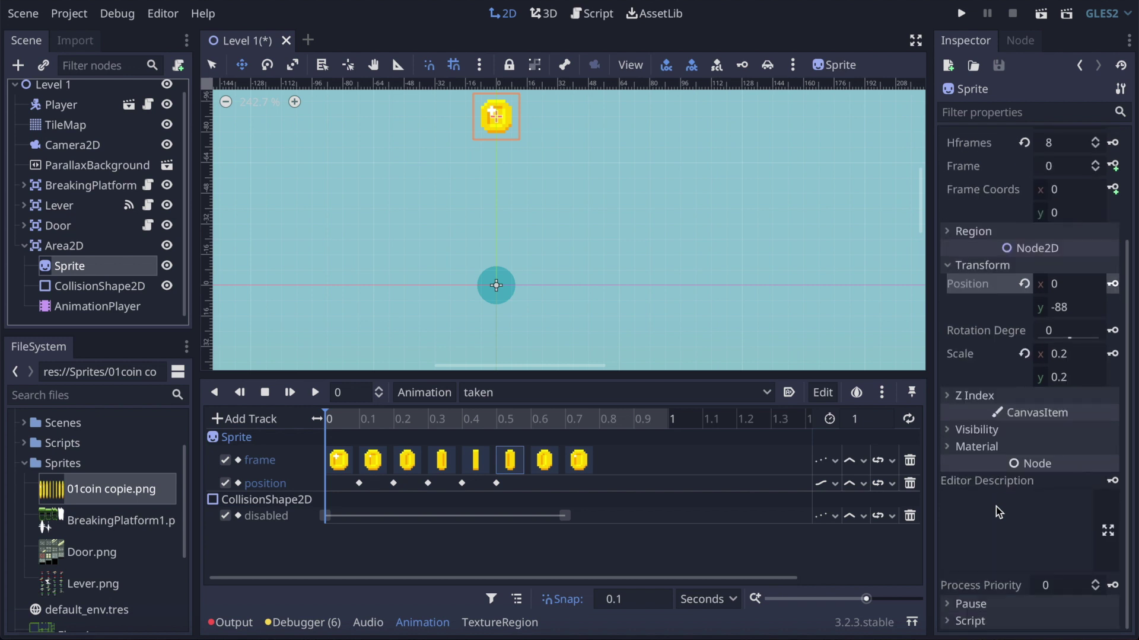
click(951, 429)
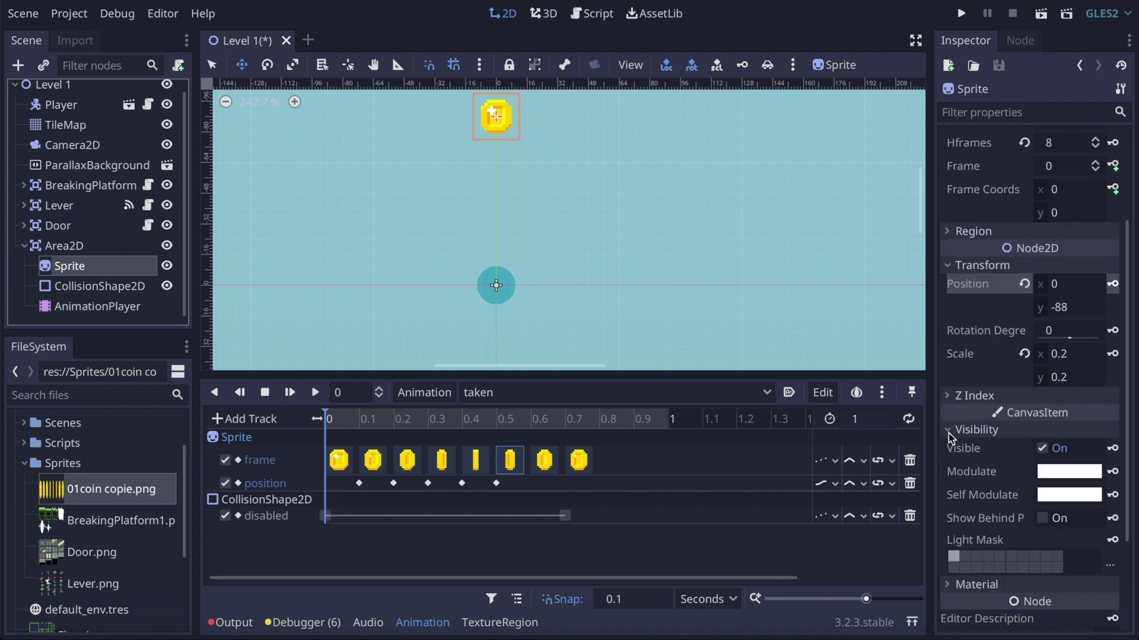
click(1064, 473)
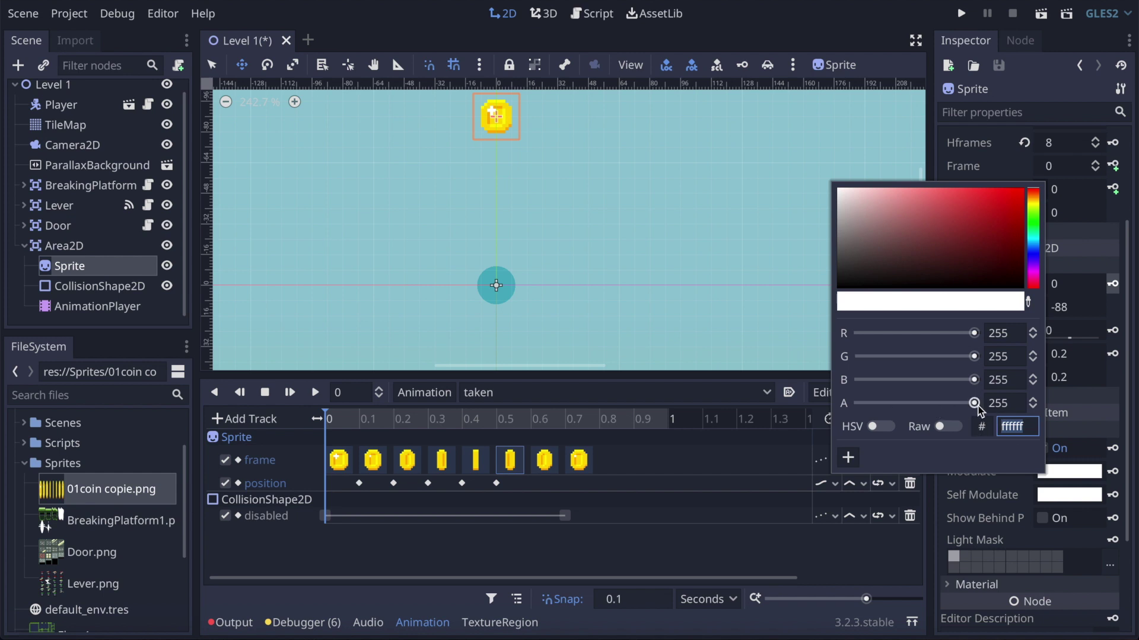
drag(974, 403, 887, 403)
key(ctrl+z)
drag(974, 405, 1001, 405)
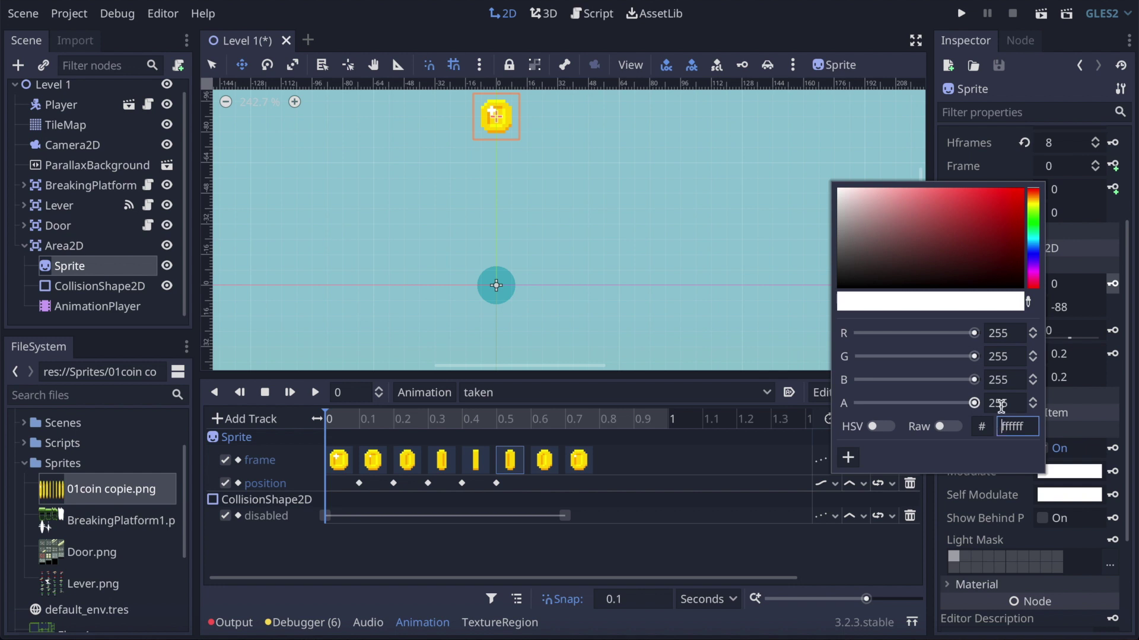
click(1049, 543)
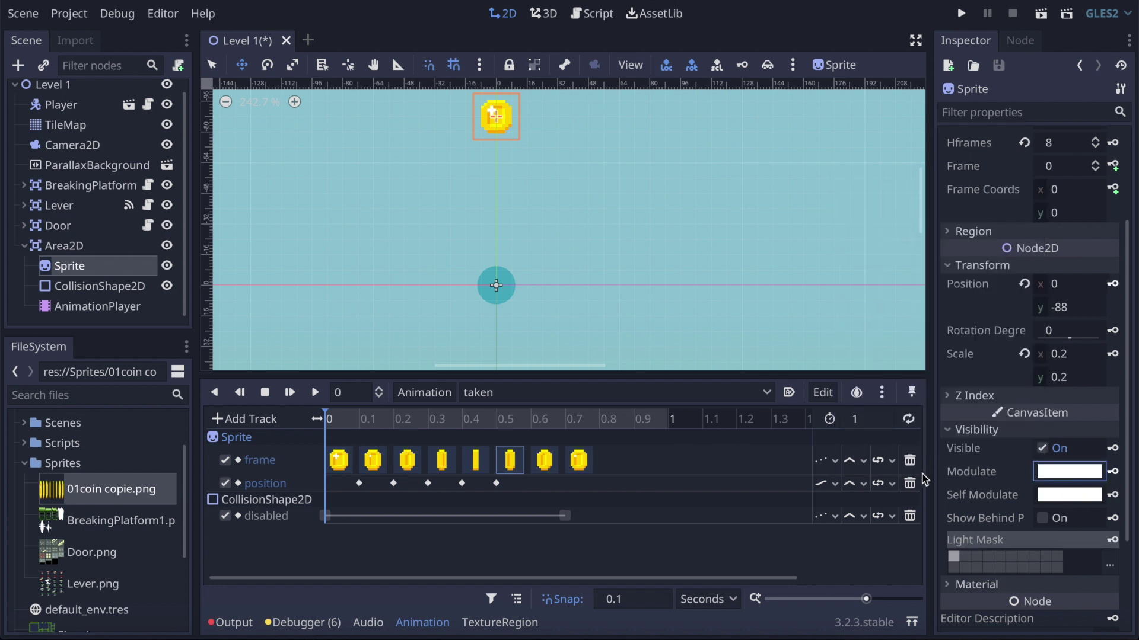
click(1113, 472)
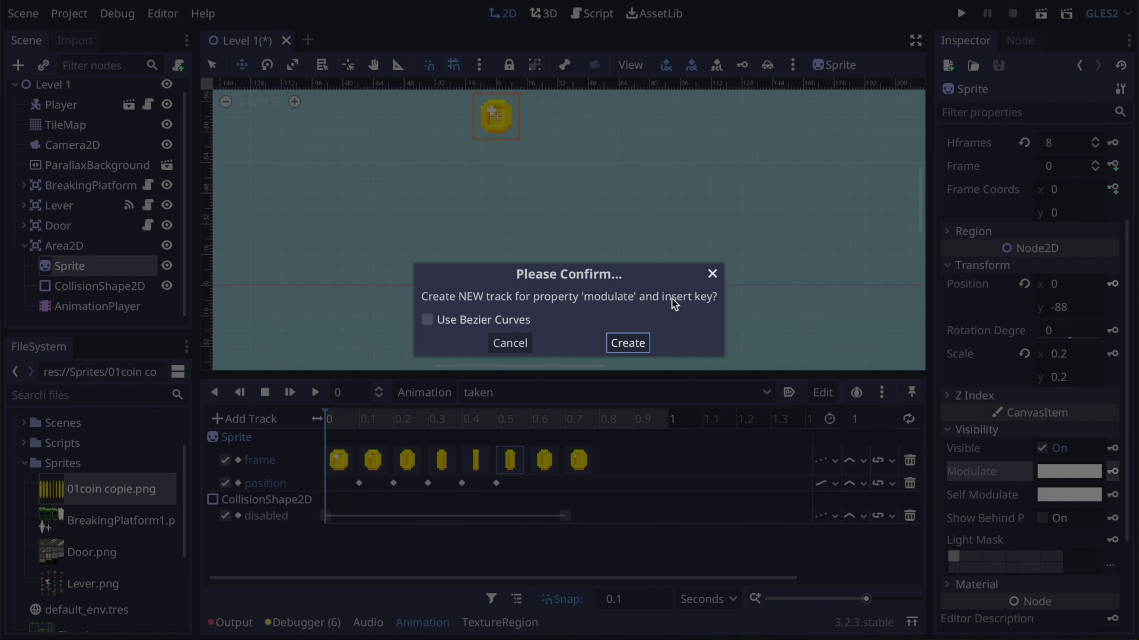
click(627, 343)
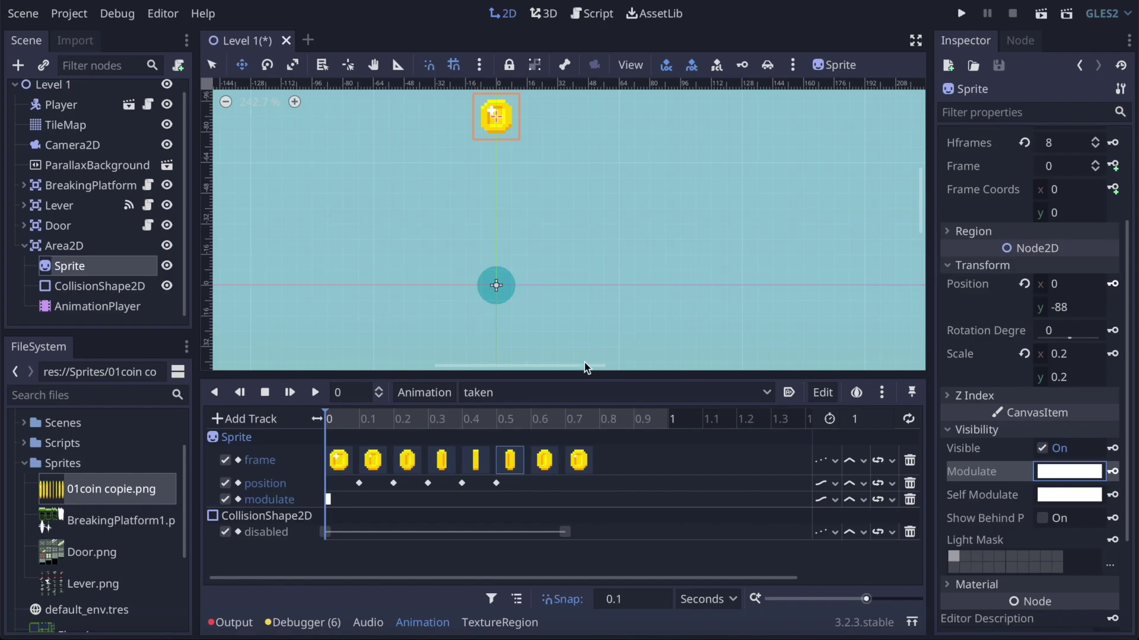
- Key Modulate with alpha 0 at 0.5 s, then rewind the animation
click(510, 419)
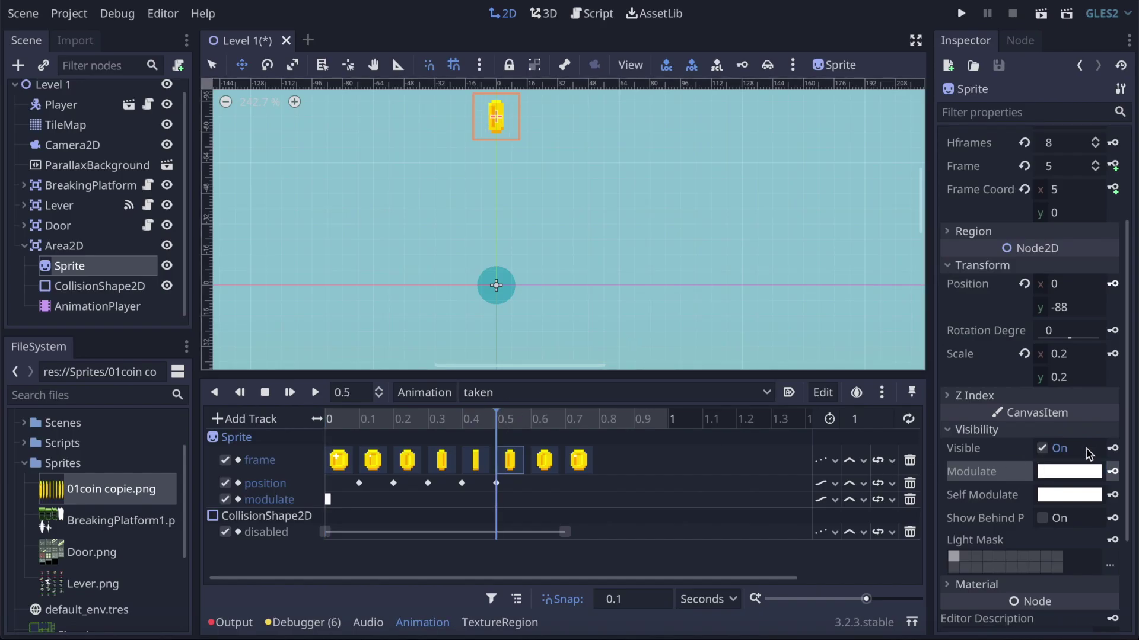
click(1085, 475)
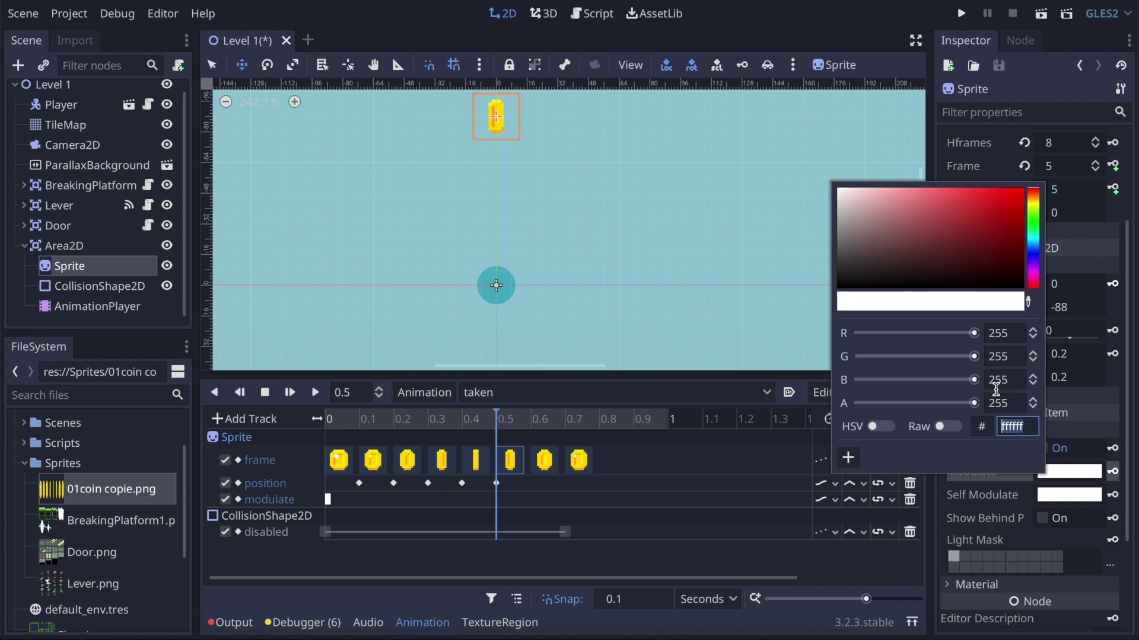
drag(973, 403, 819, 417)
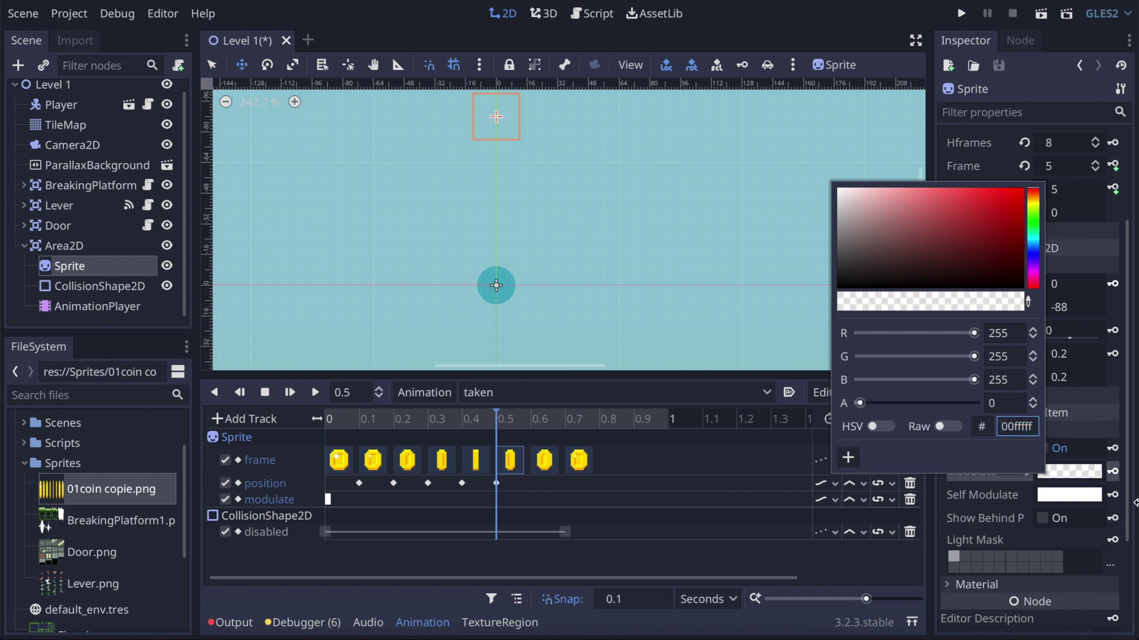
click(1095, 432)
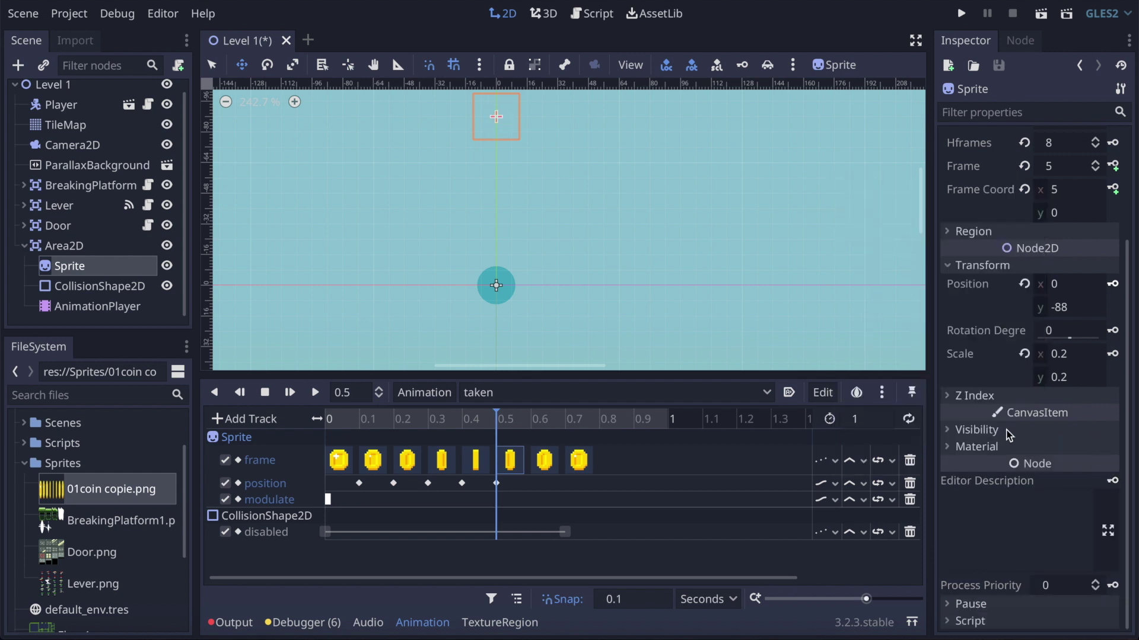
click(969, 430)
click(1113, 472)
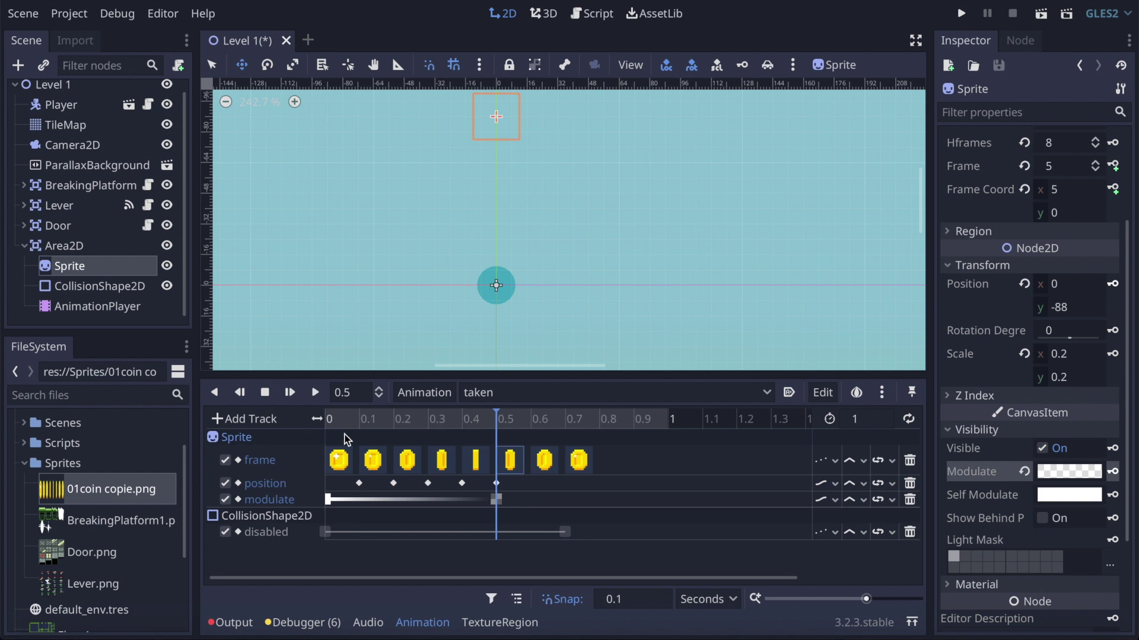
click(334, 418)
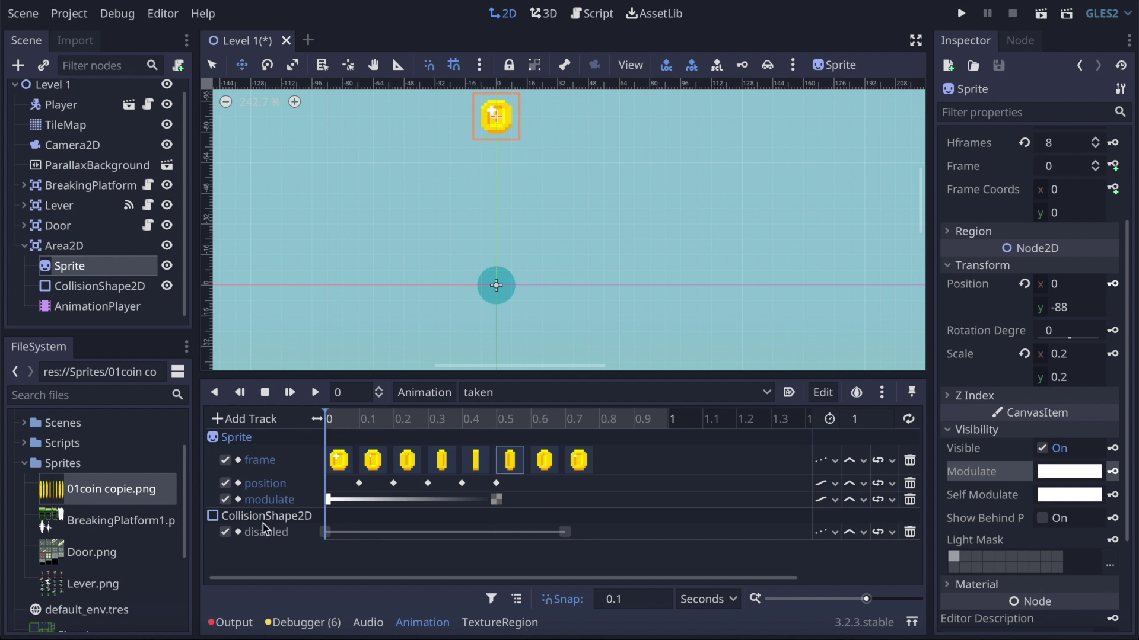
- Key CollisionShape2D Disabled off at 0 s and on at 0.7 s, then save the scene
click(327, 532)
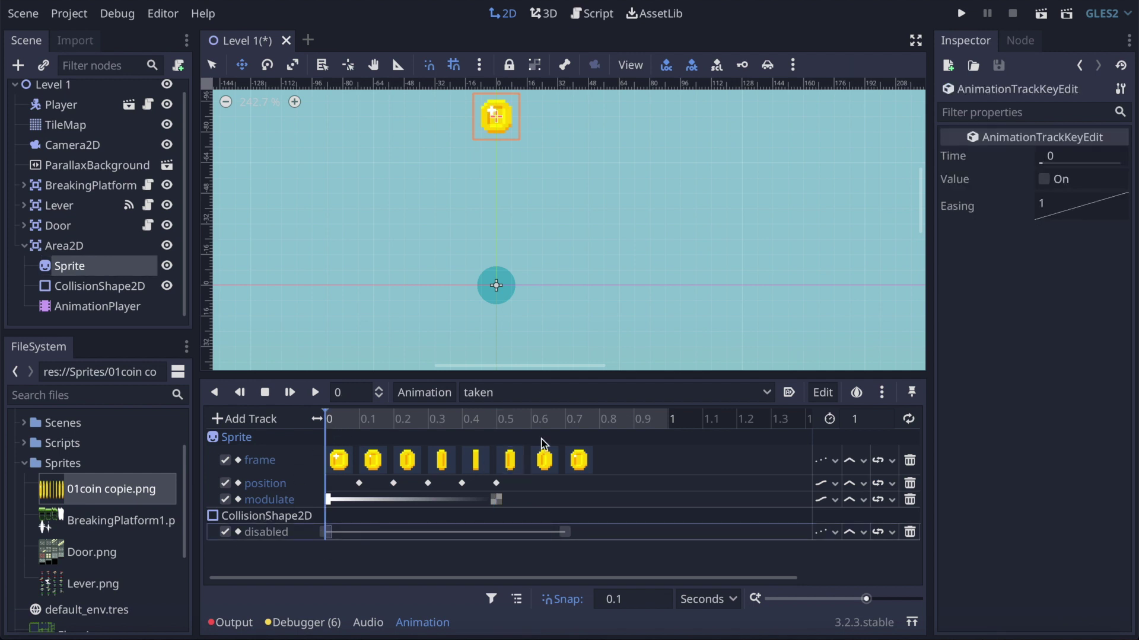
click(85, 289)
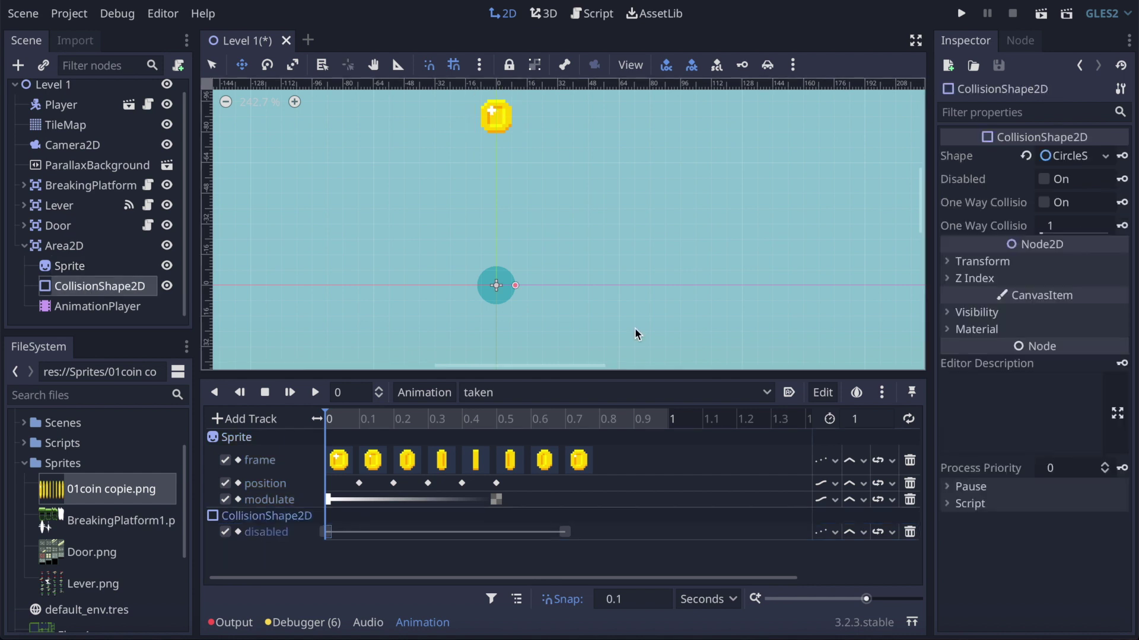
click(1056, 179)
click(1122, 179)
click(567, 419)
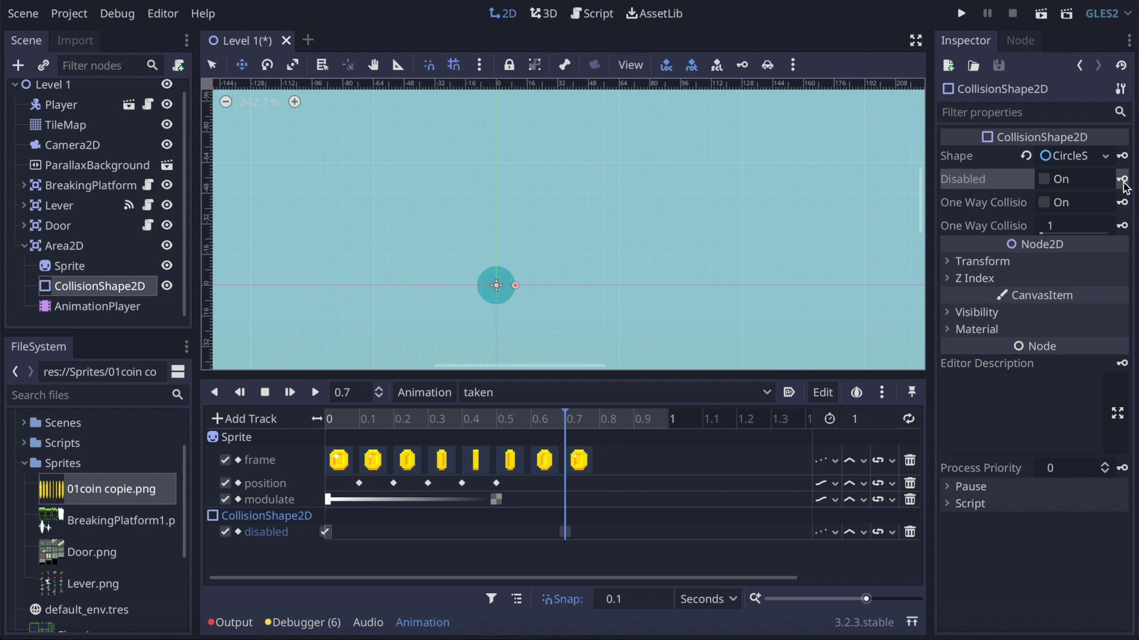
click(1055, 179)
click(1123, 180)
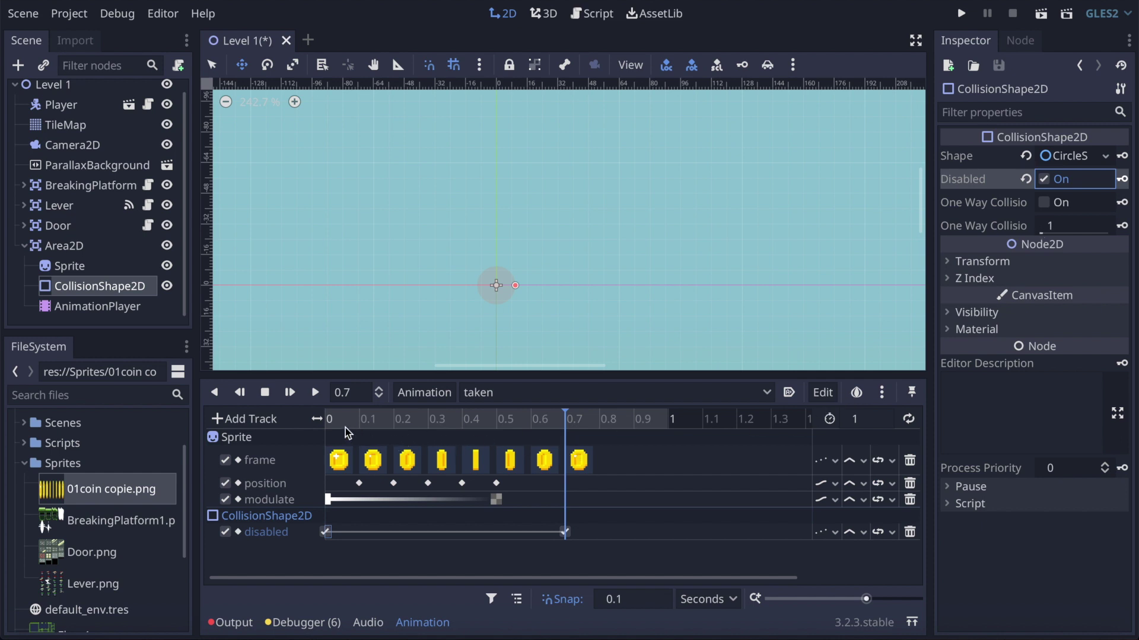
click(330, 418)
click(579, 419)
key(ctrl+s)
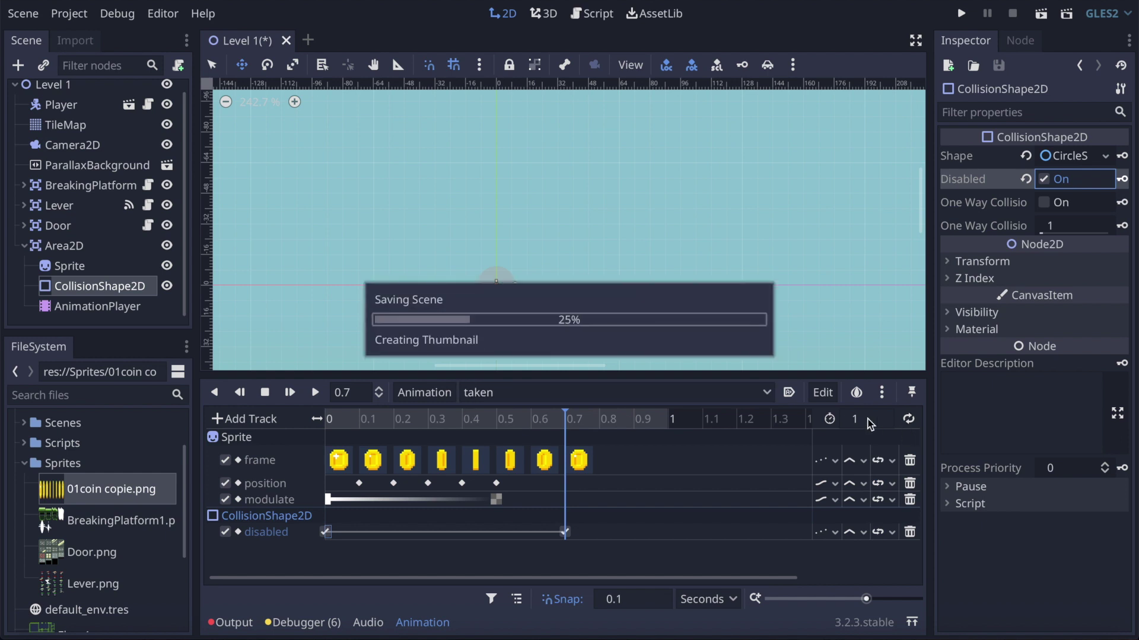
- Set the taken animation length to 0.8 s and play it from the start
click(317, 393)
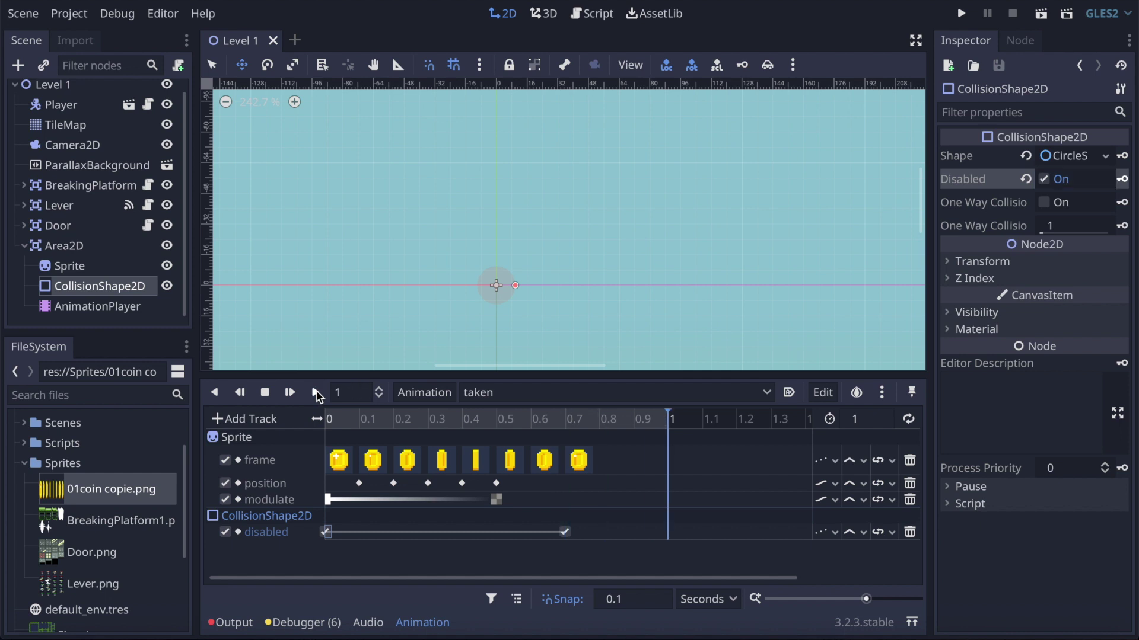
click(334, 419)
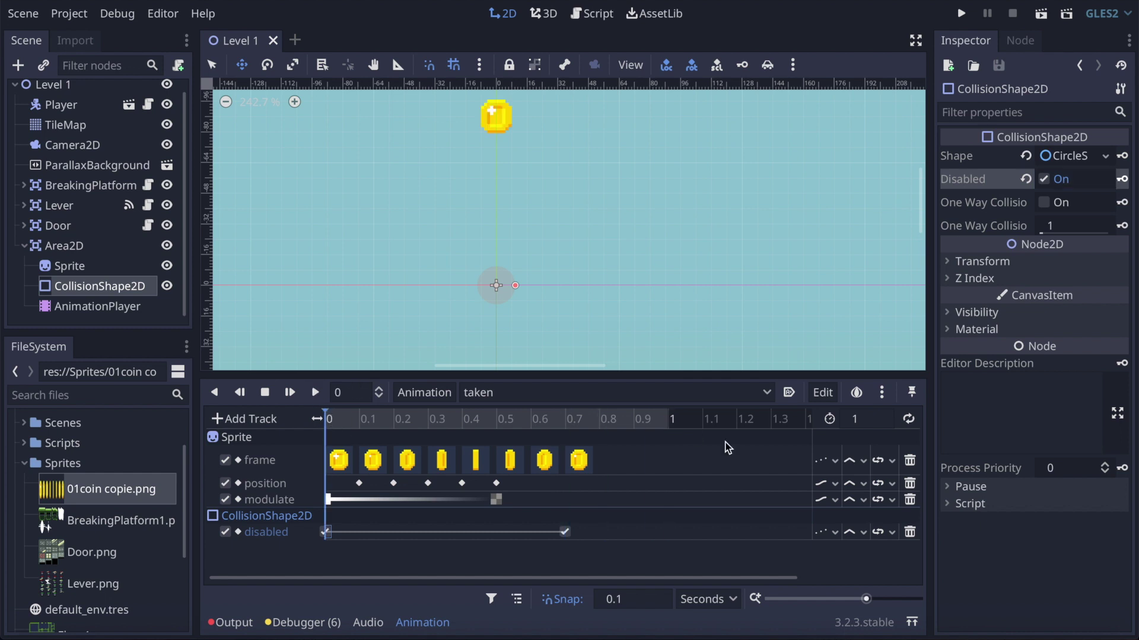
click(871, 420)
text(.8)
key(Return)
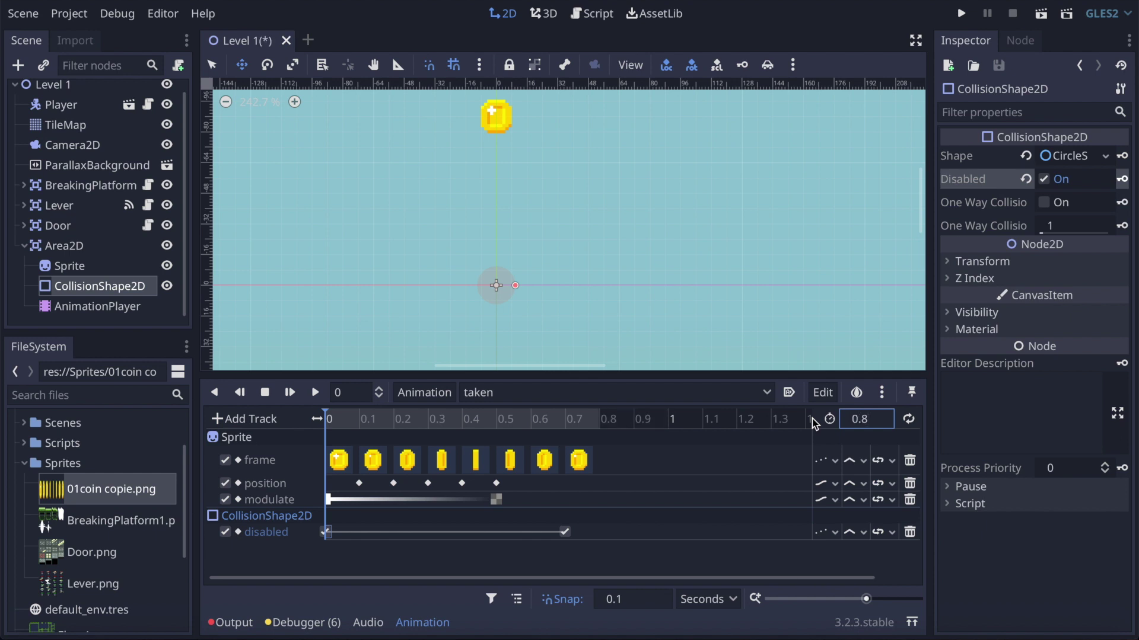
click(314, 396)
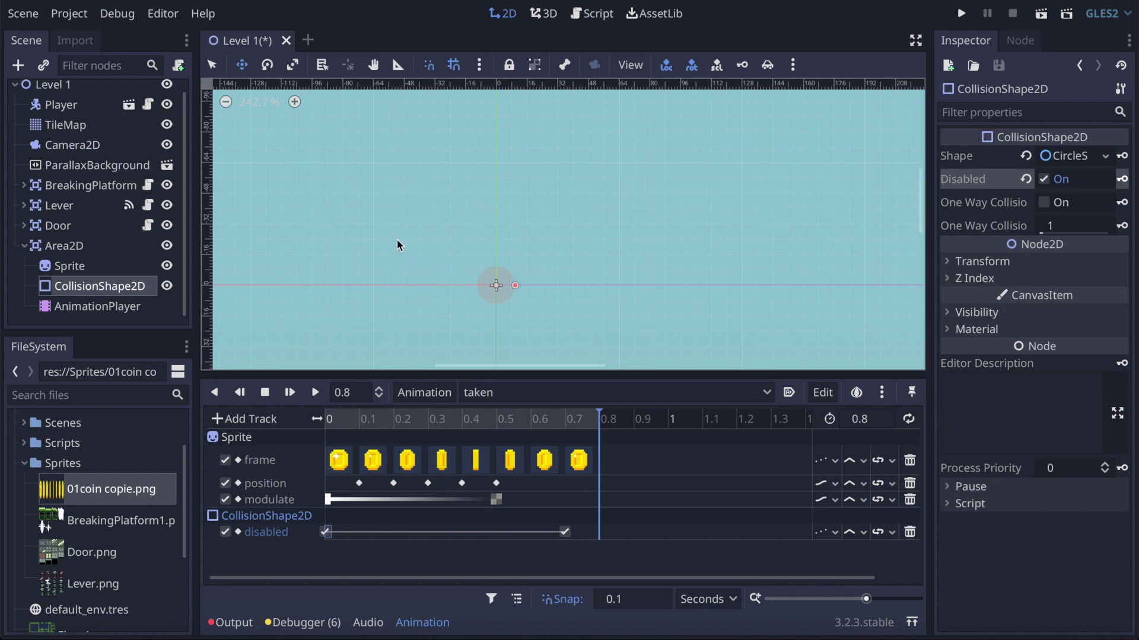
click(334, 422)
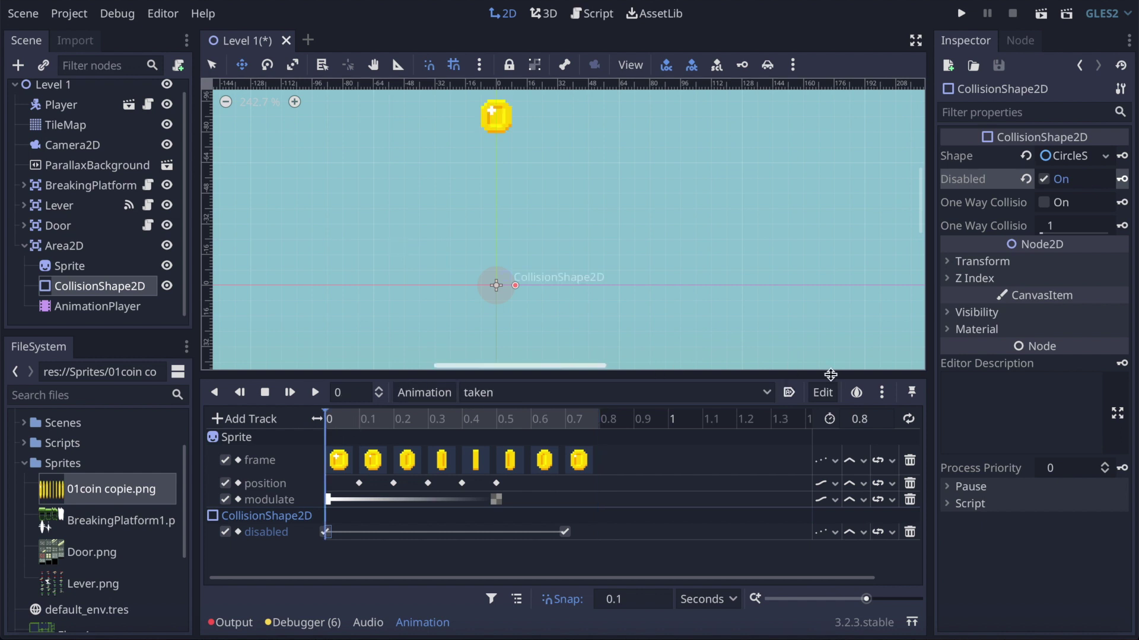
- Try a collision shape scale of 2, undo it, then select the coin Sprite
click(947, 261)
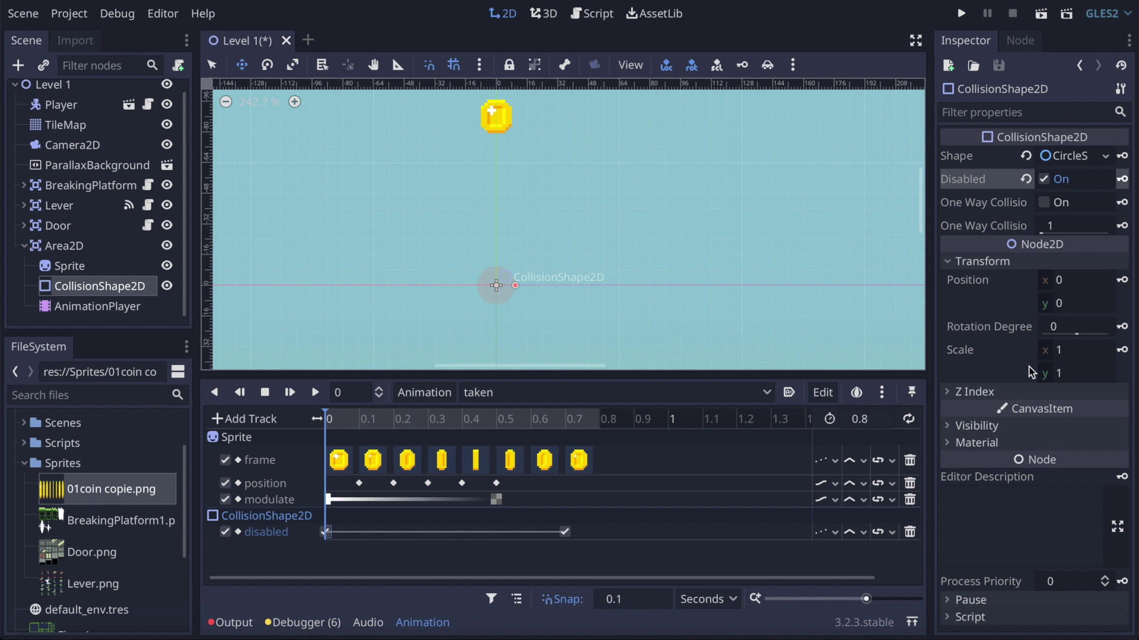
click(1071, 352)
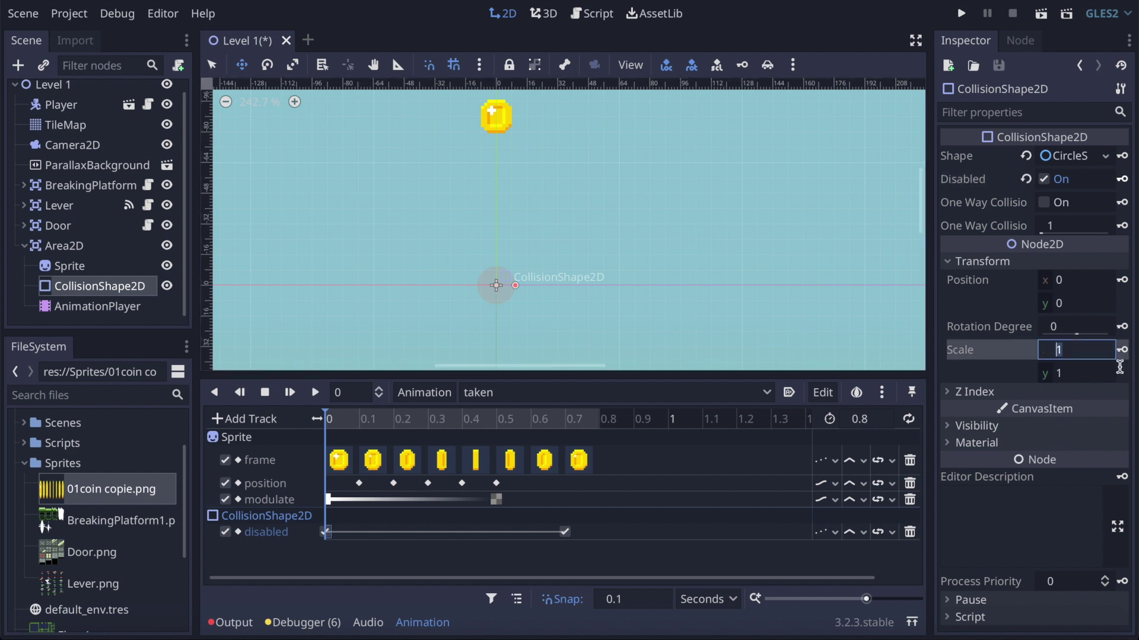
text(2)
key(Return)
click(1077, 375)
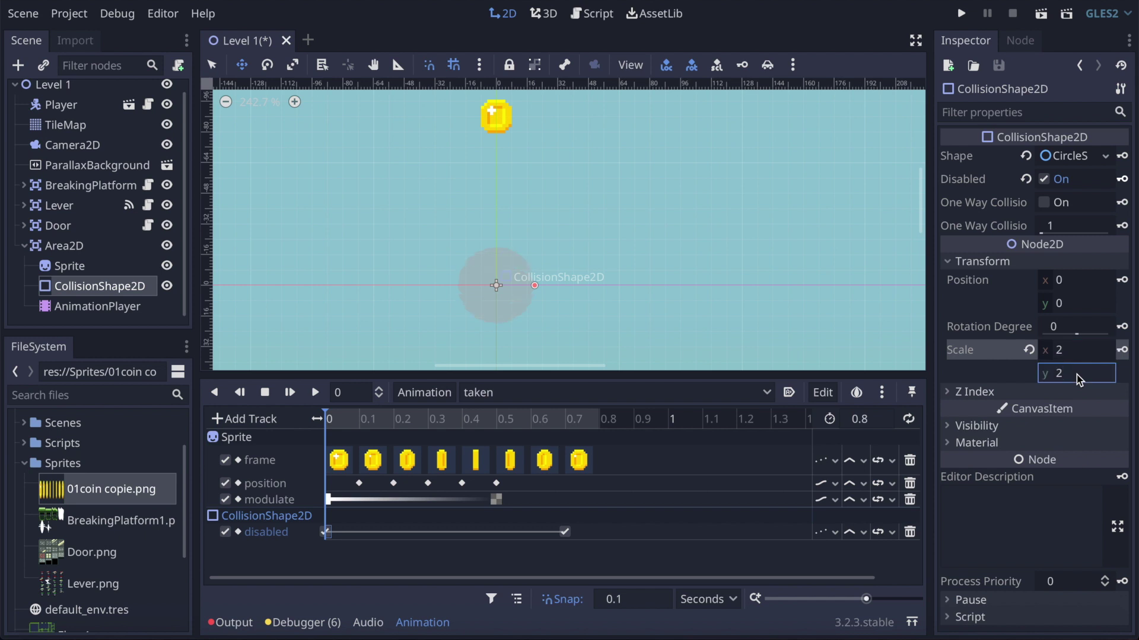
key(ctrl+z)
click(60, 272)
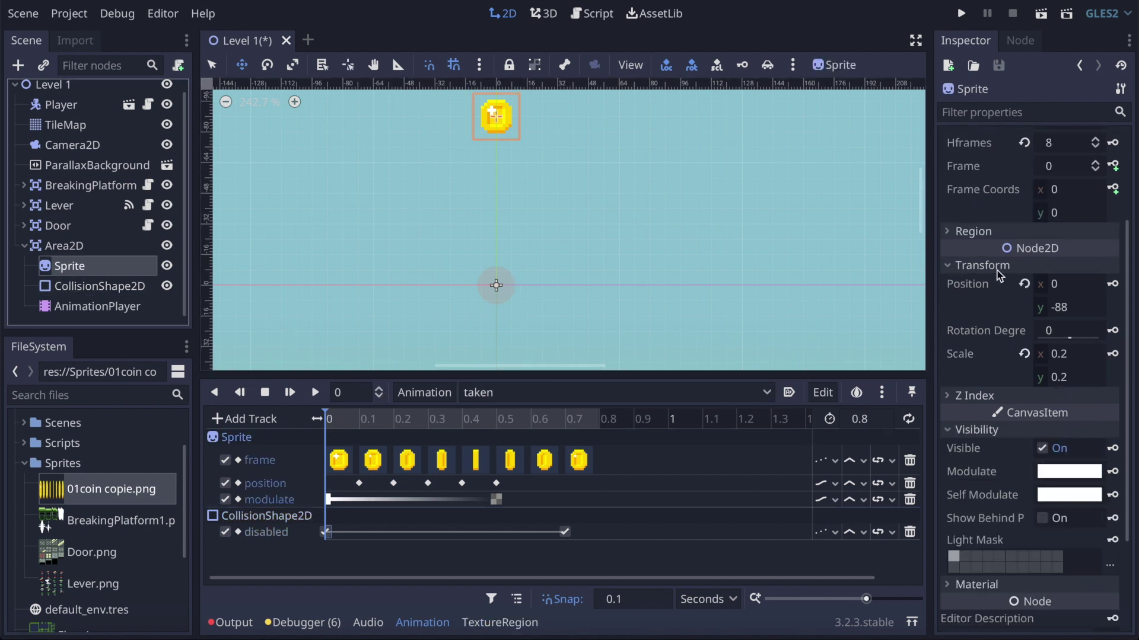
- Set the Sprite scale to 0.5 x 0.5 and key it in a new scale track
click(1073, 358)
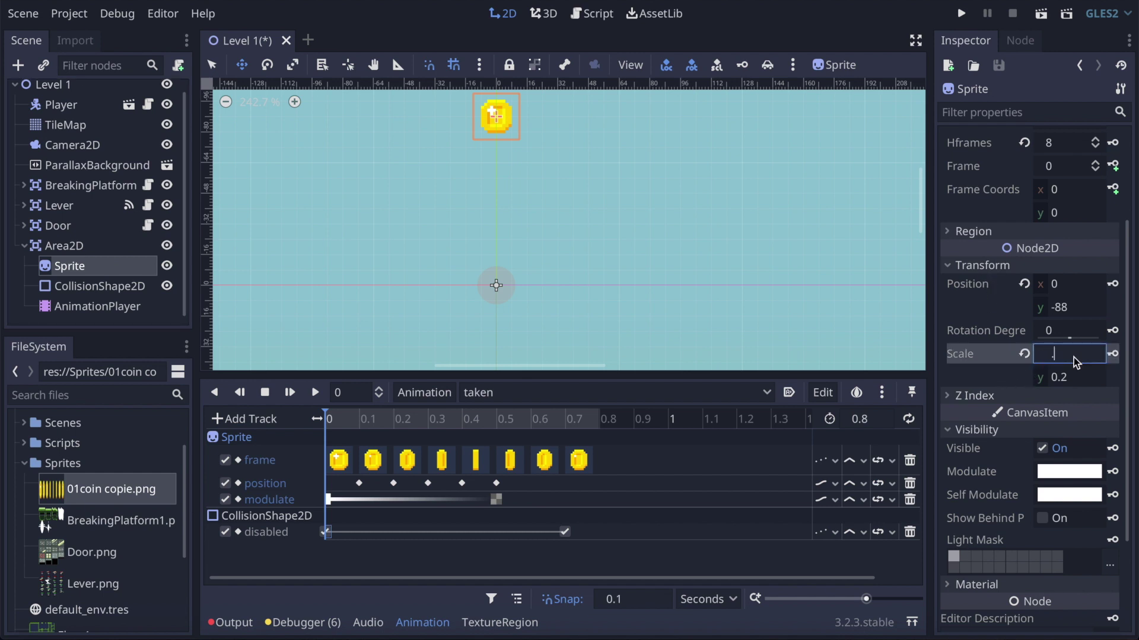
key(Return)
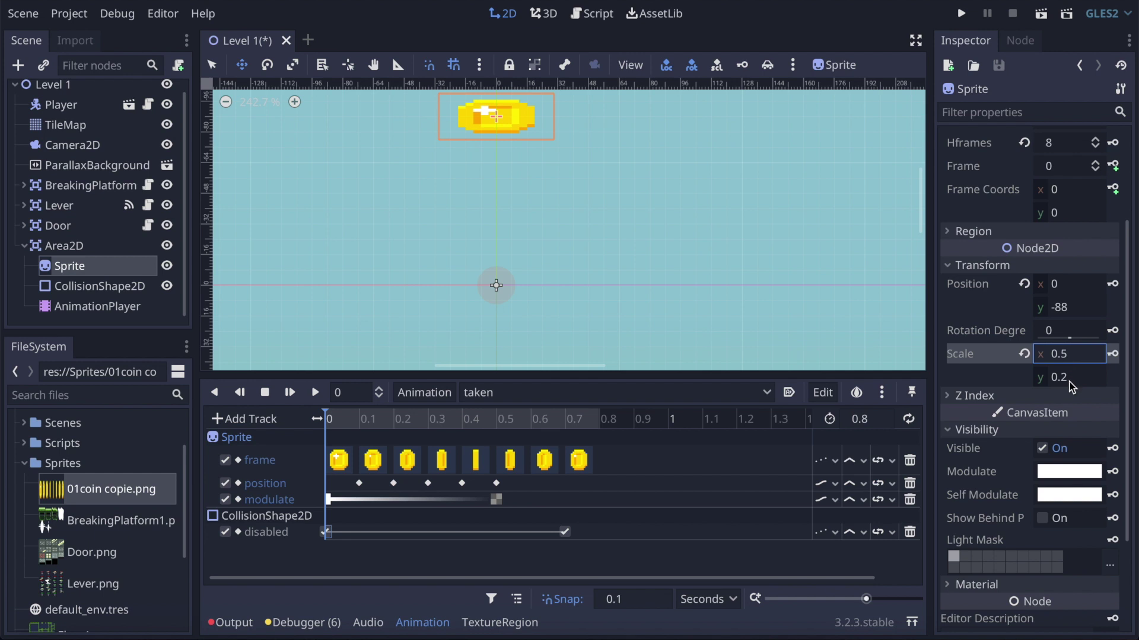
click(1071, 383)
text(.5)
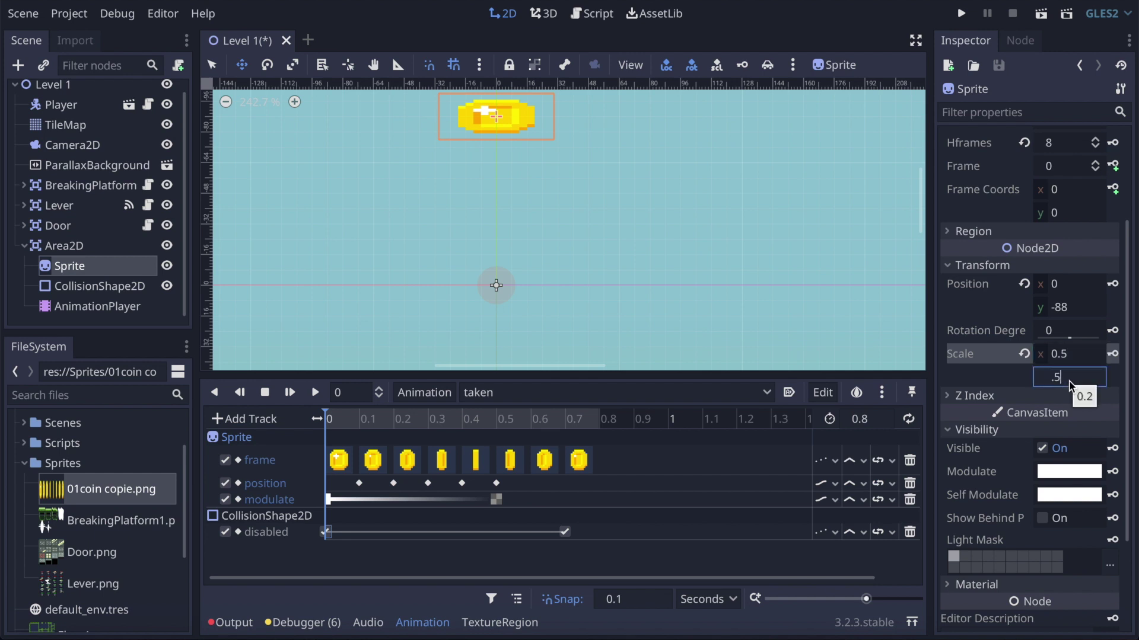
key(Return)
click(1113, 354)
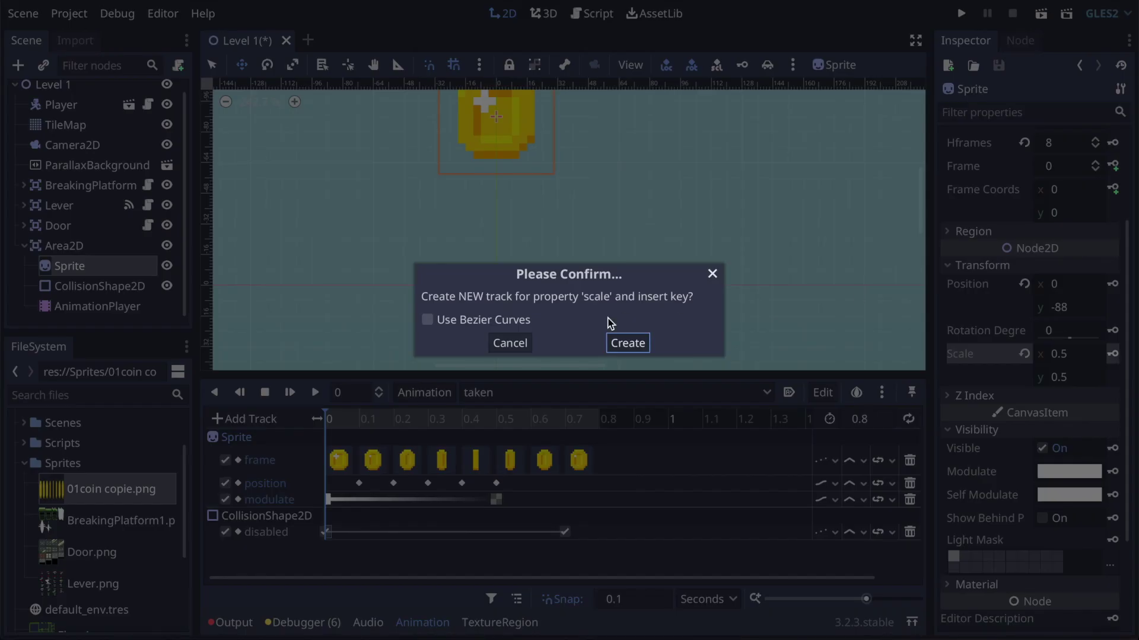
click(626, 343)
- Set the Sprite scale to 0.1 x 0.1 at 0.5 s, then rewind and play the animation
click(407, 421)
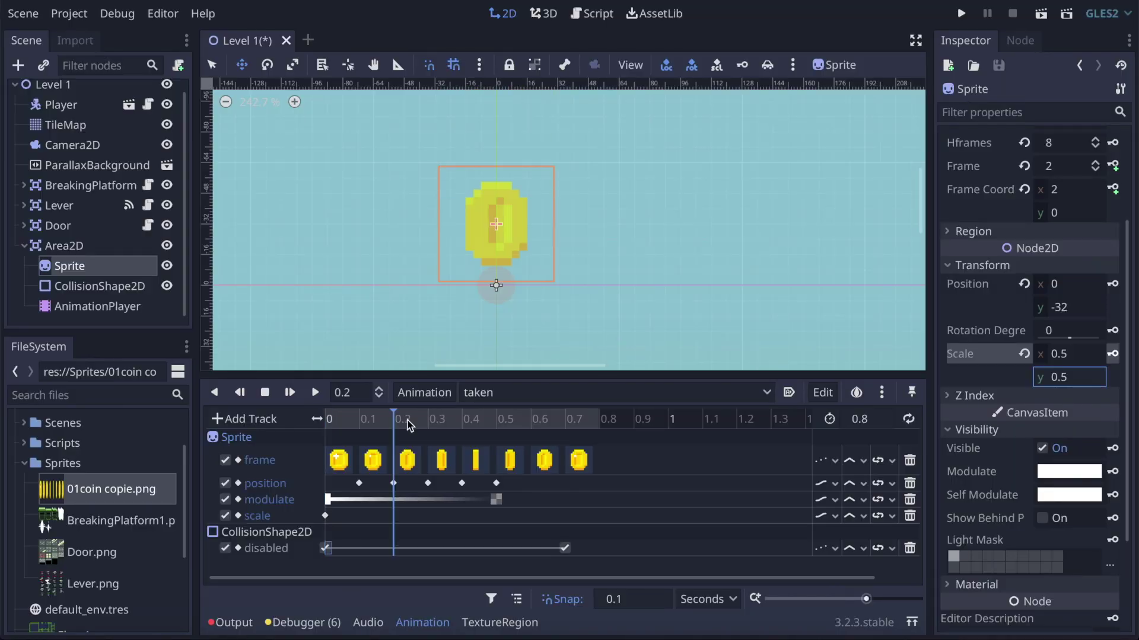
click(1081, 357)
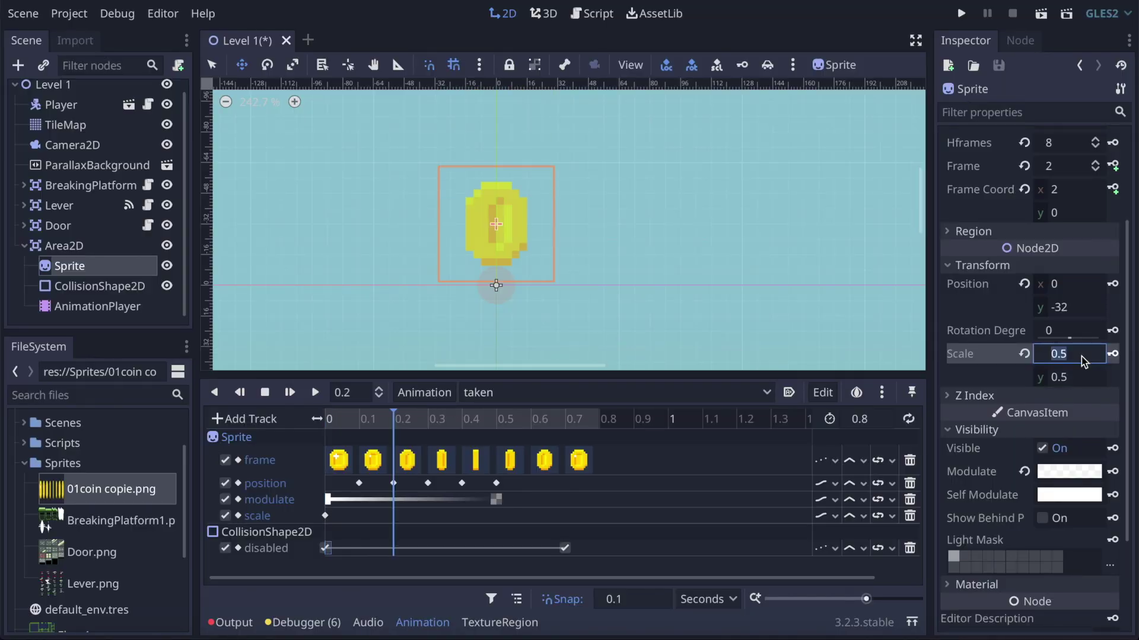
click(501, 420)
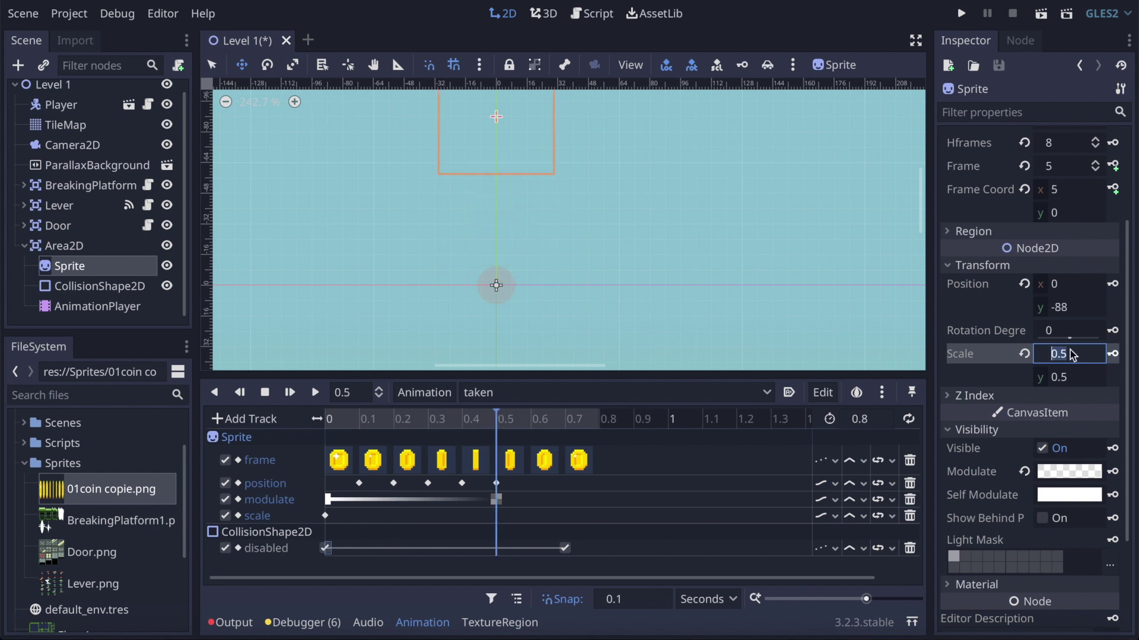
key(BackSpace)
text(.1)
key(Return)
click(1073, 380)
text(.1)
key(Return)
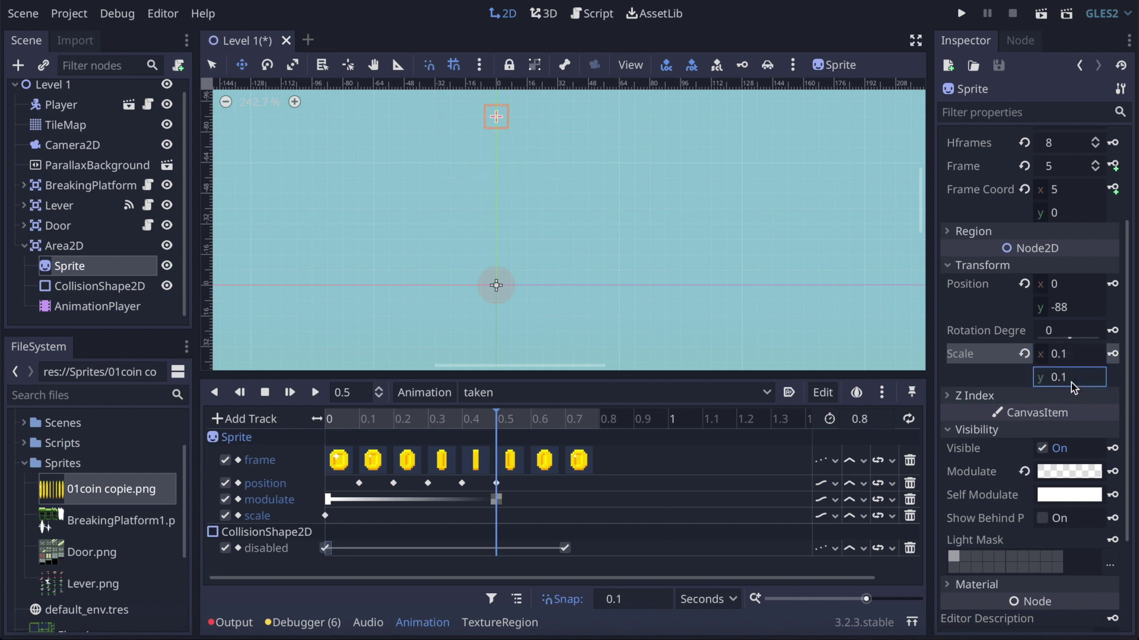
click(333, 425)
scroll(495, 293, down, 3)
scroll(495, 294, up, 1)
click(314, 395)
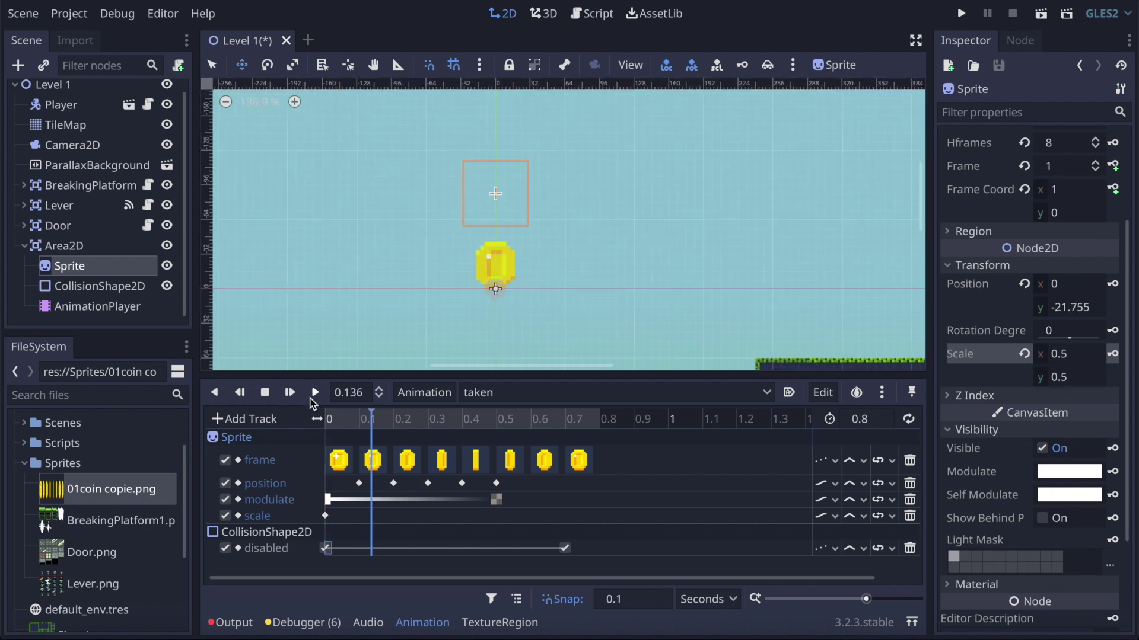